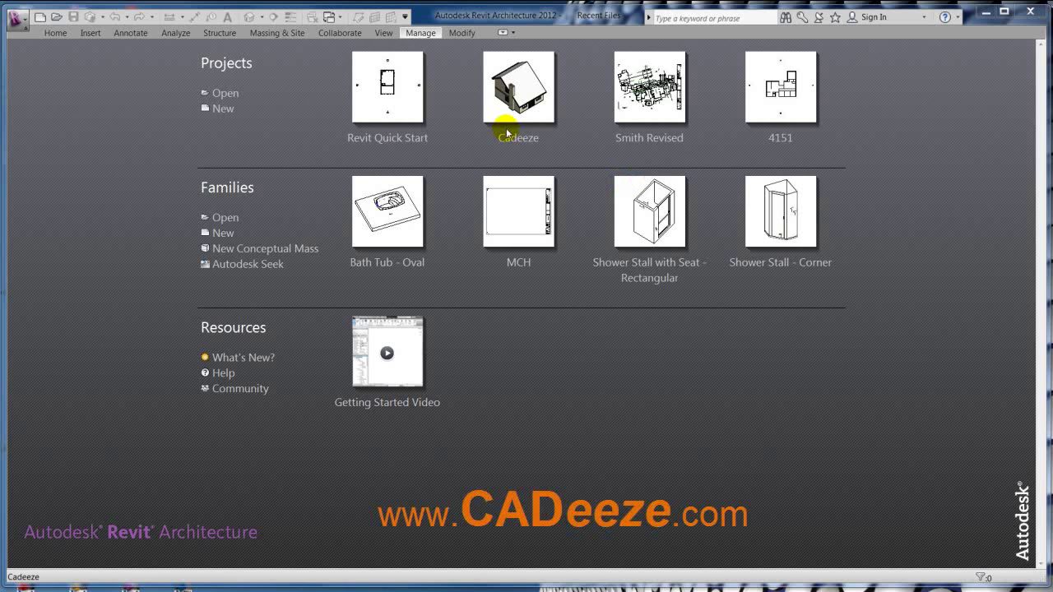
# Start a new project from the Residential-Default.rte template.
pyautogui.click(25, 22)
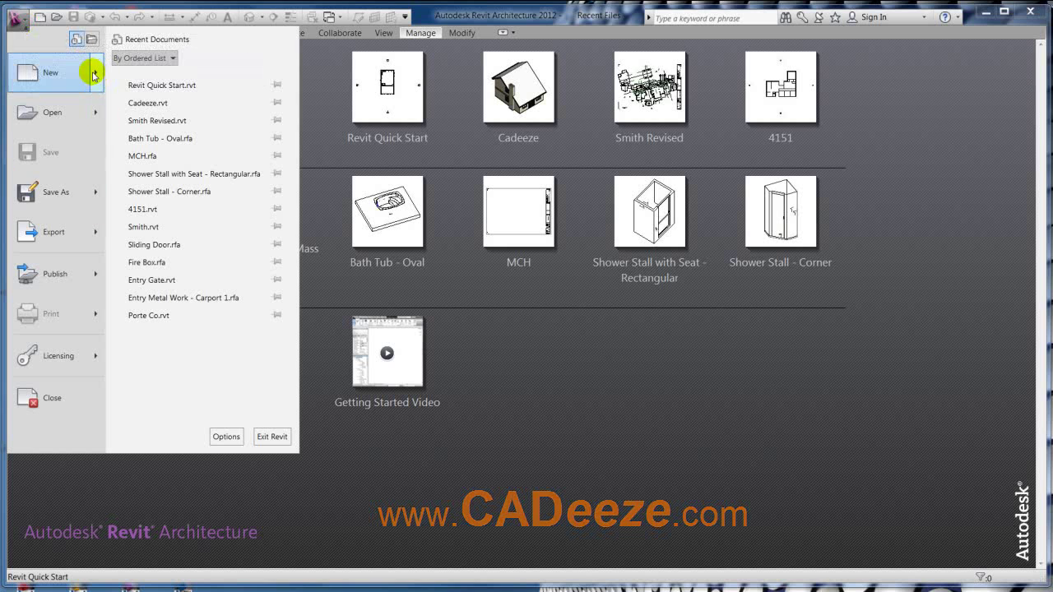
pyautogui.moveTo(96, 76)
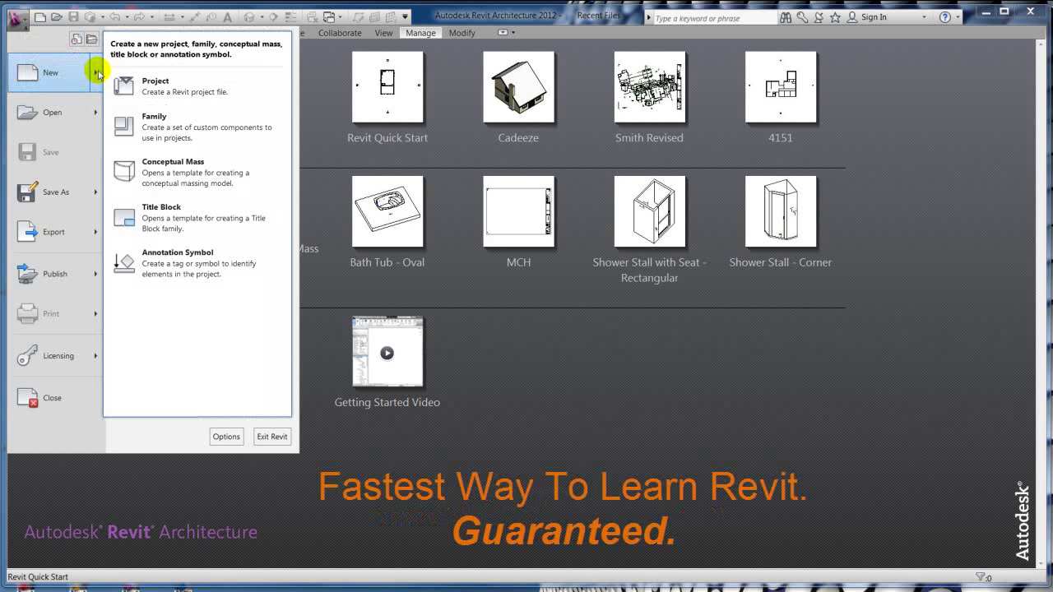
pyautogui.click(180, 96)
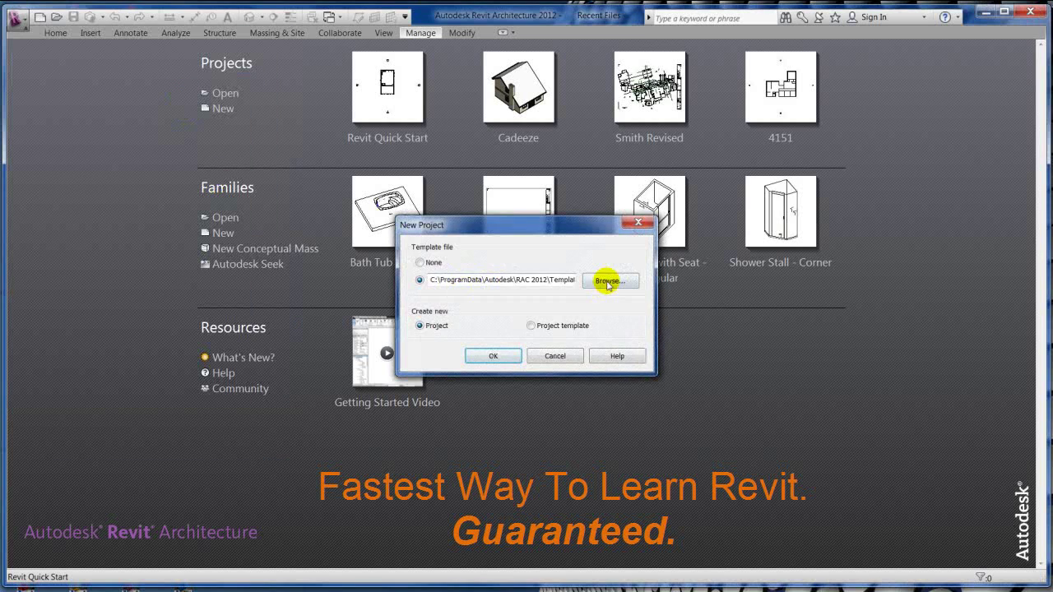
pyautogui.click(608, 283)
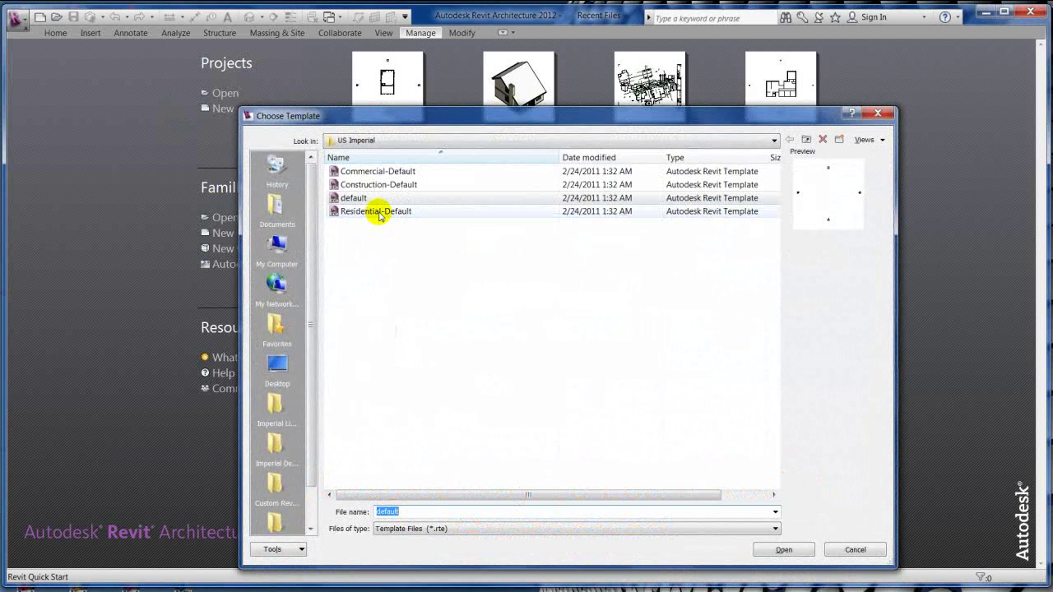
pyautogui.doubleClick(379, 212)
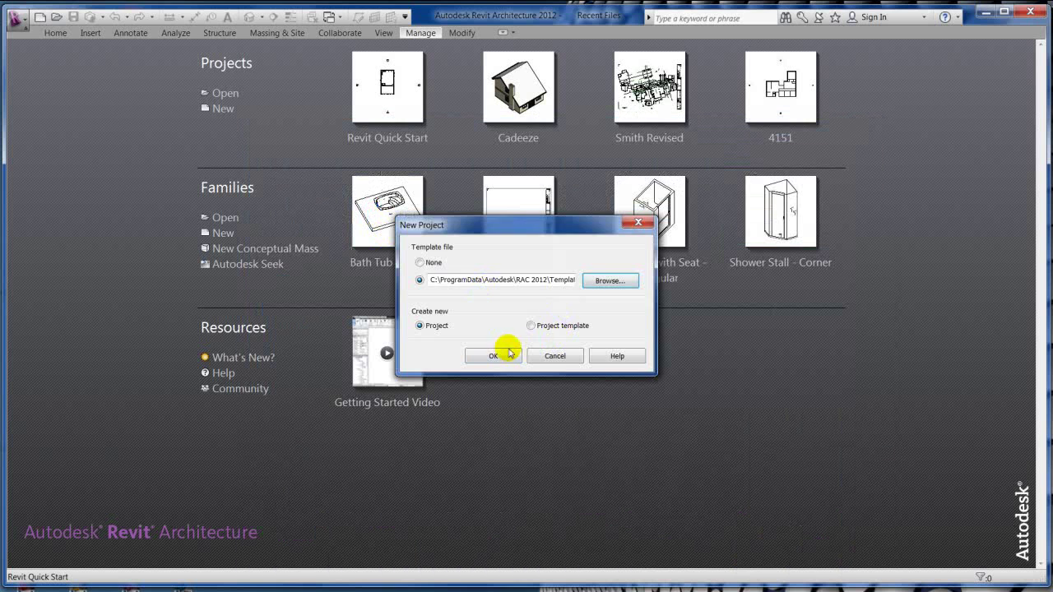
pyautogui.click(494, 356)
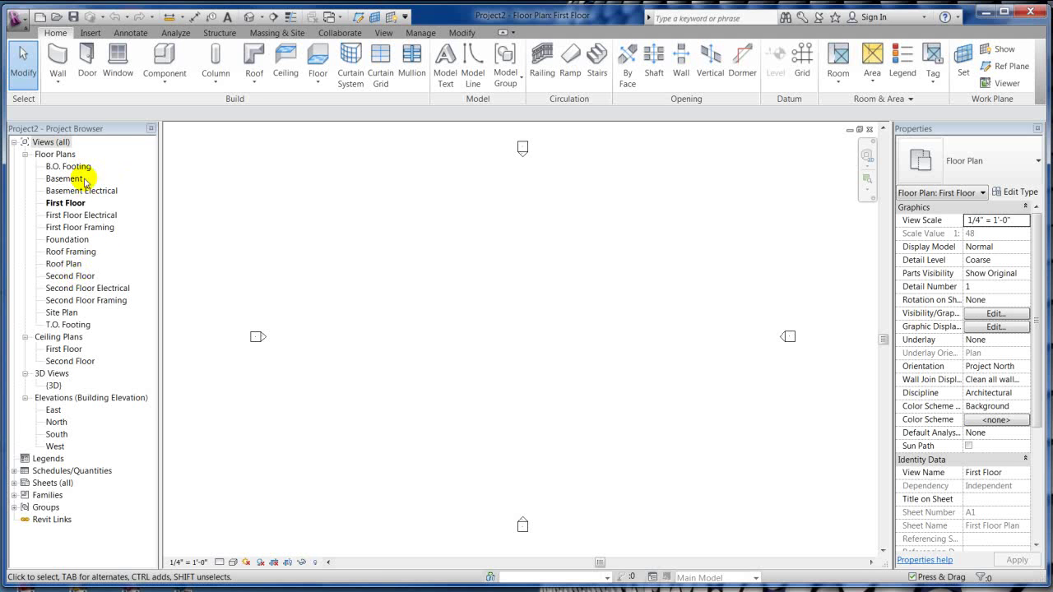
# Delete the Basement, Basement Electrical, First and Second Floor Electrical and Framing plan views.
pyautogui.click(75, 181)
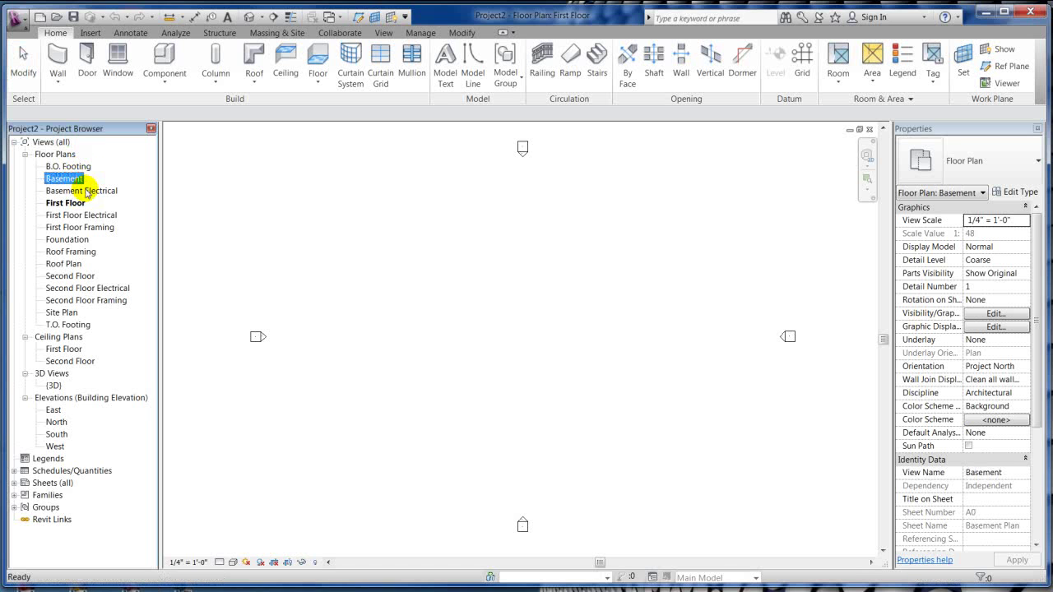
pyautogui.keyDown('ctrl'); pyautogui.click(85, 191); pyautogui.keyUp('ctrl')
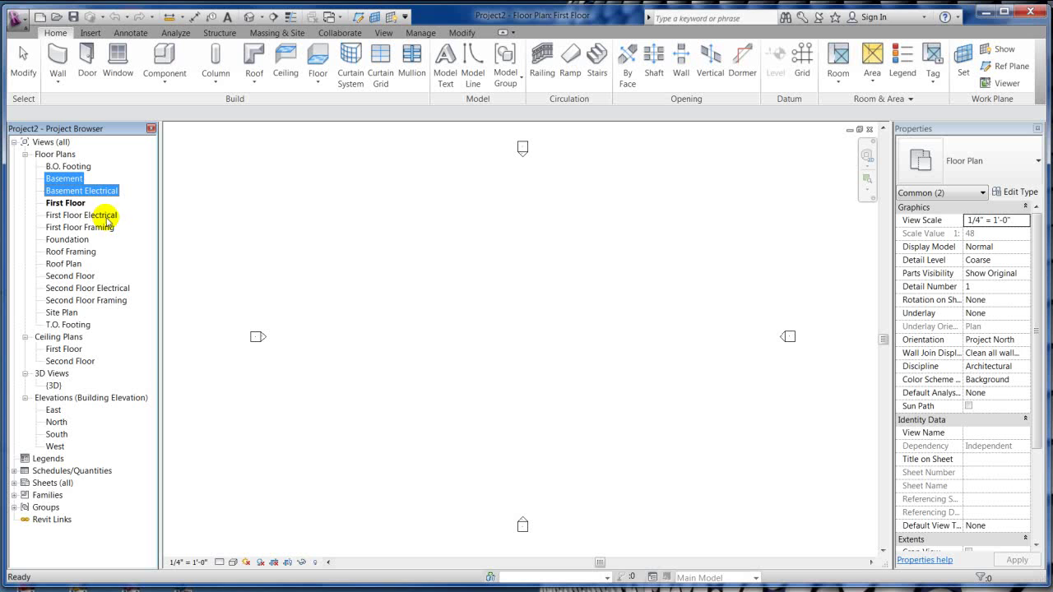
pyautogui.keyDown('ctrl'); pyautogui.click(104, 217); pyautogui.keyUp('ctrl')
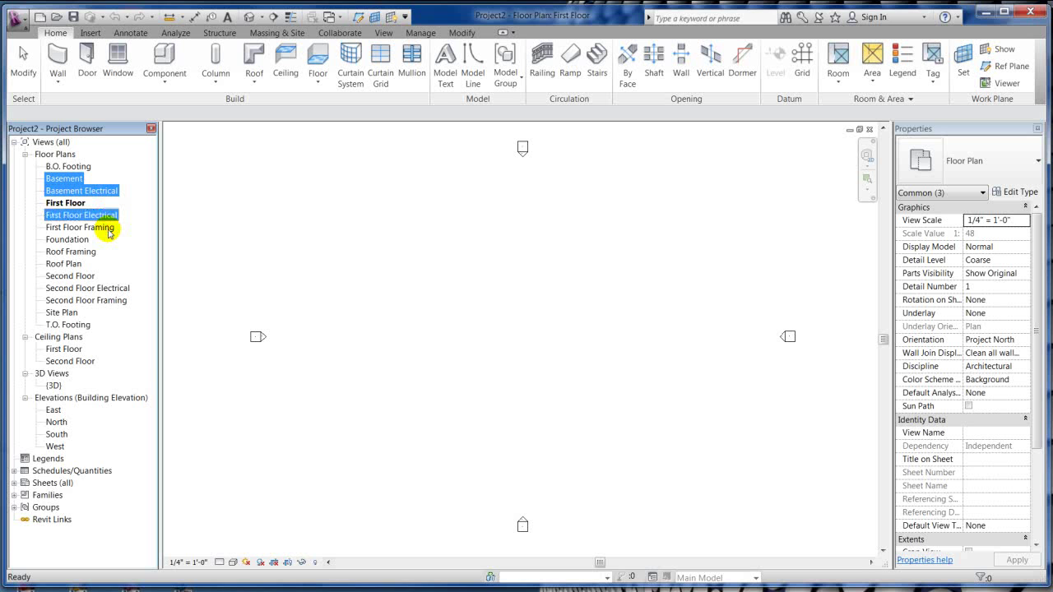
pyautogui.keyDown('ctrl'); pyautogui.click(109, 230); pyautogui.keyUp('ctrl')
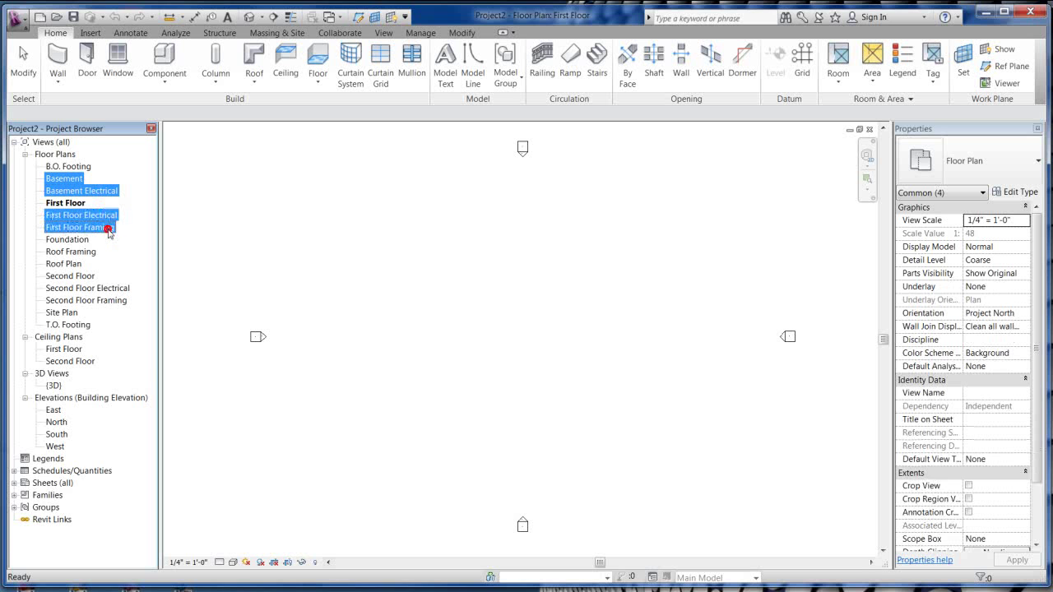
pyautogui.keyDown('ctrl'); pyautogui.click(85, 288); pyautogui.keyUp('ctrl')
pyautogui.keyDown('ctrl'); pyautogui.click(107, 301); pyautogui.keyUp('ctrl')
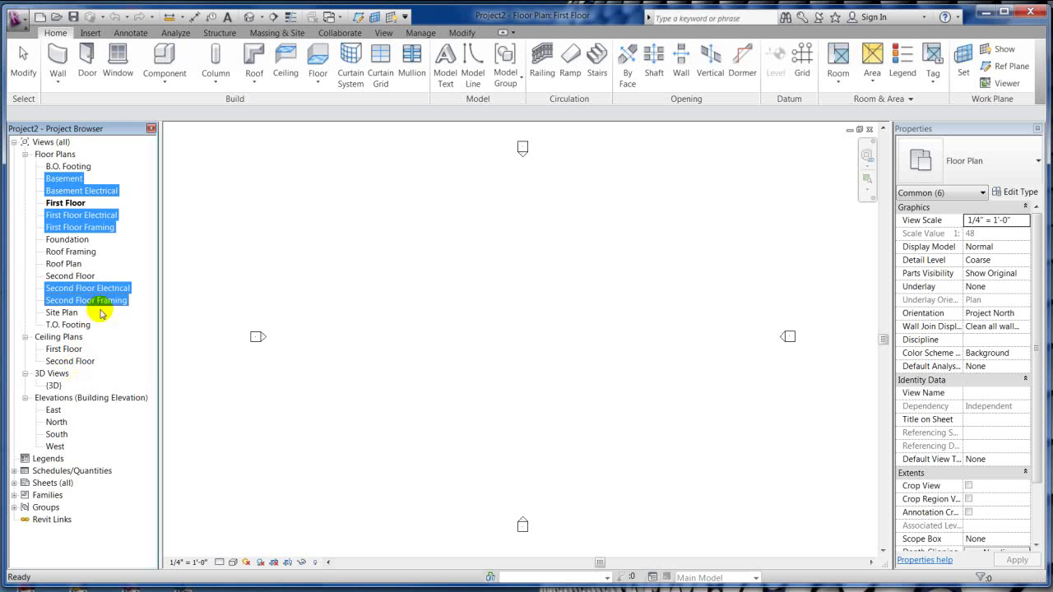
pyautogui.rightClick(92, 229)
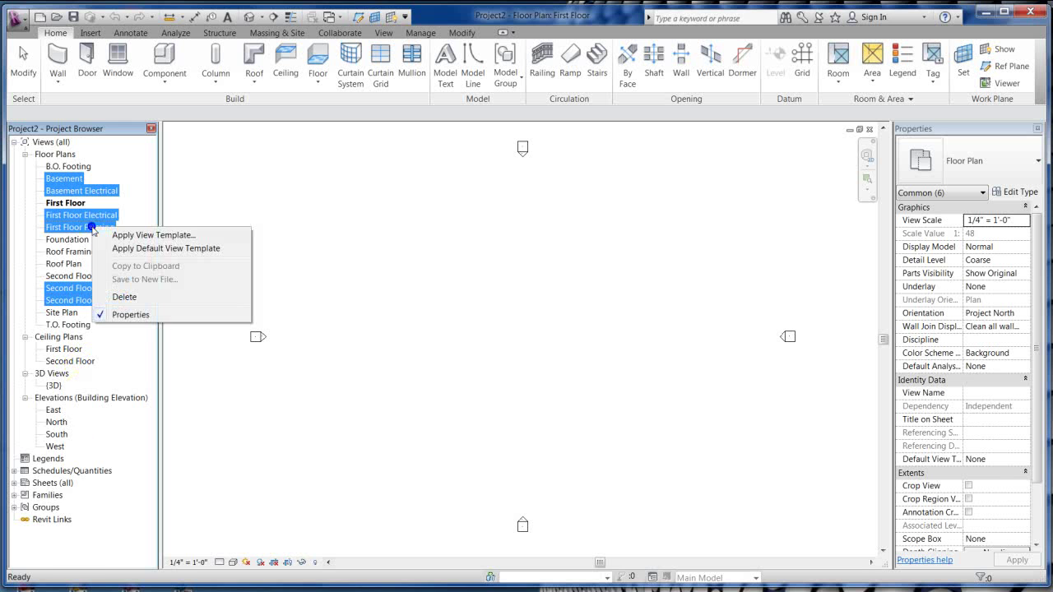
pyautogui.click(145, 297)
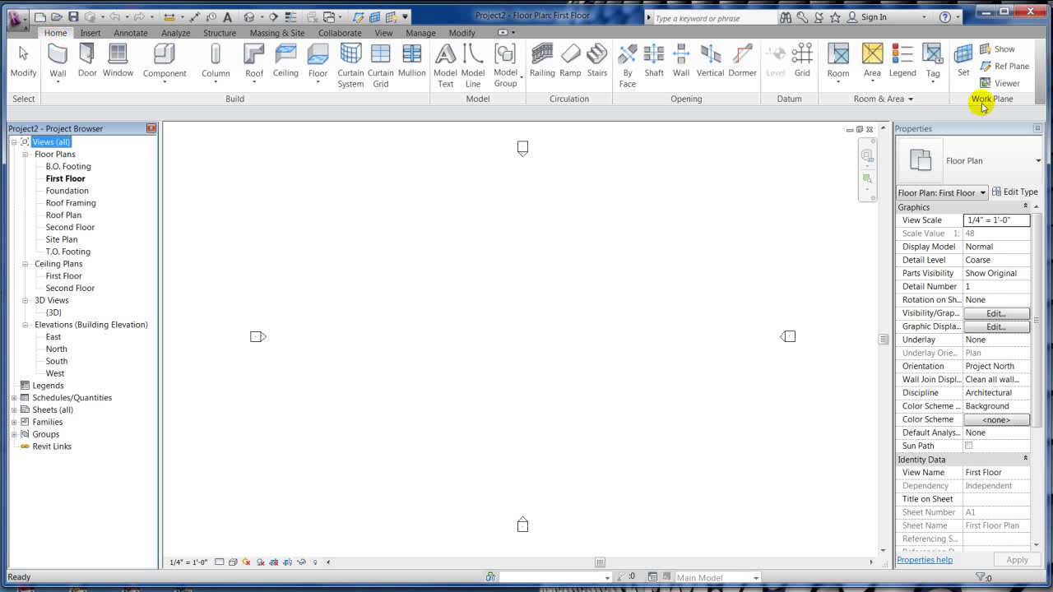
# Draw one vertical and one horizontal reference plane crossing at the plan's centre.
pyautogui.click(1011, 66)
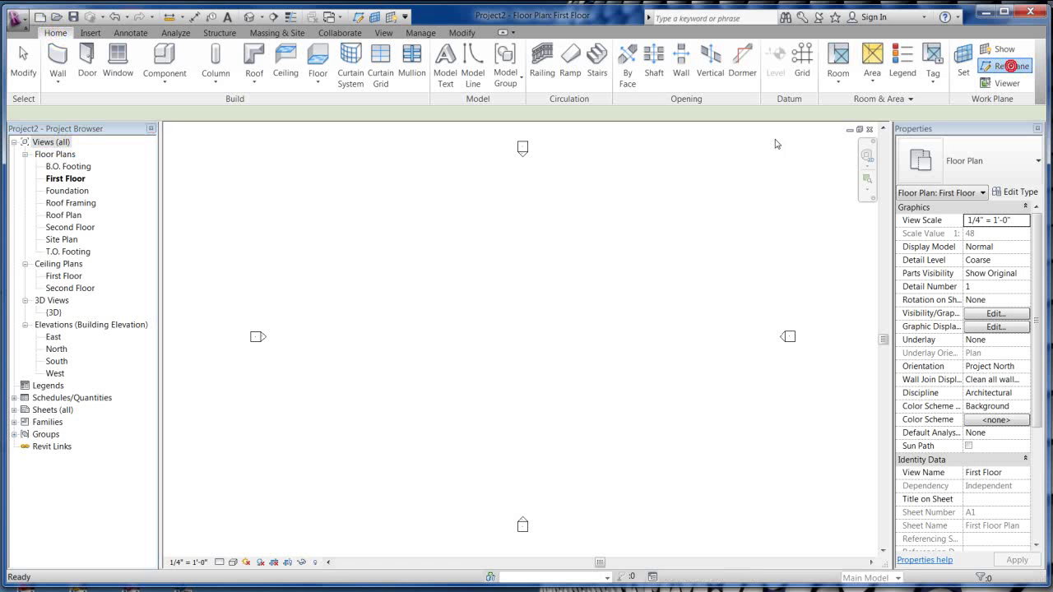
pyautogui.click(516, 191)
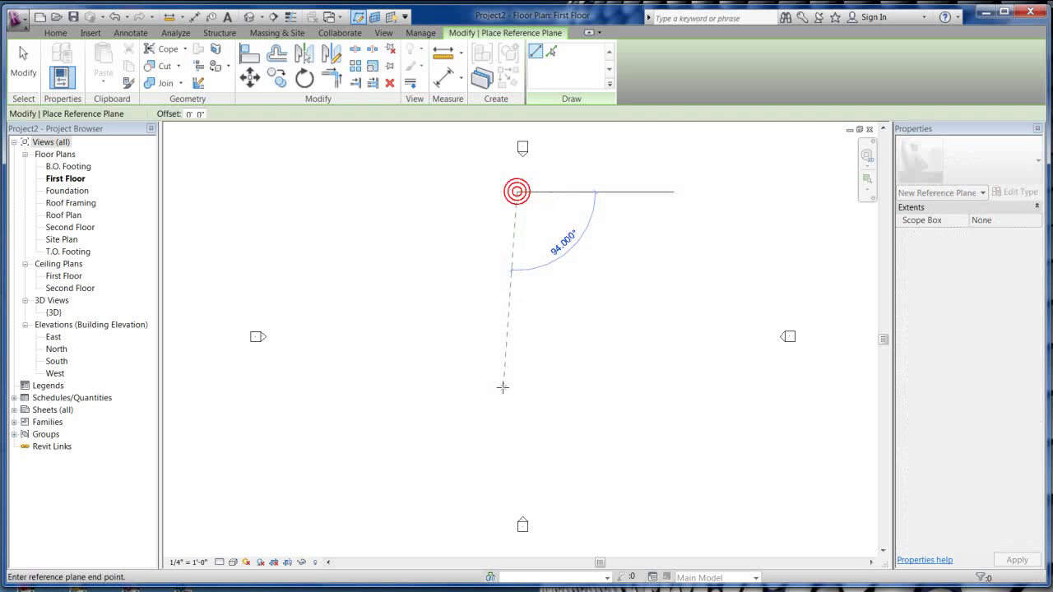
pyautogui.click(517, 487)
pyautogui.click(313, 336)
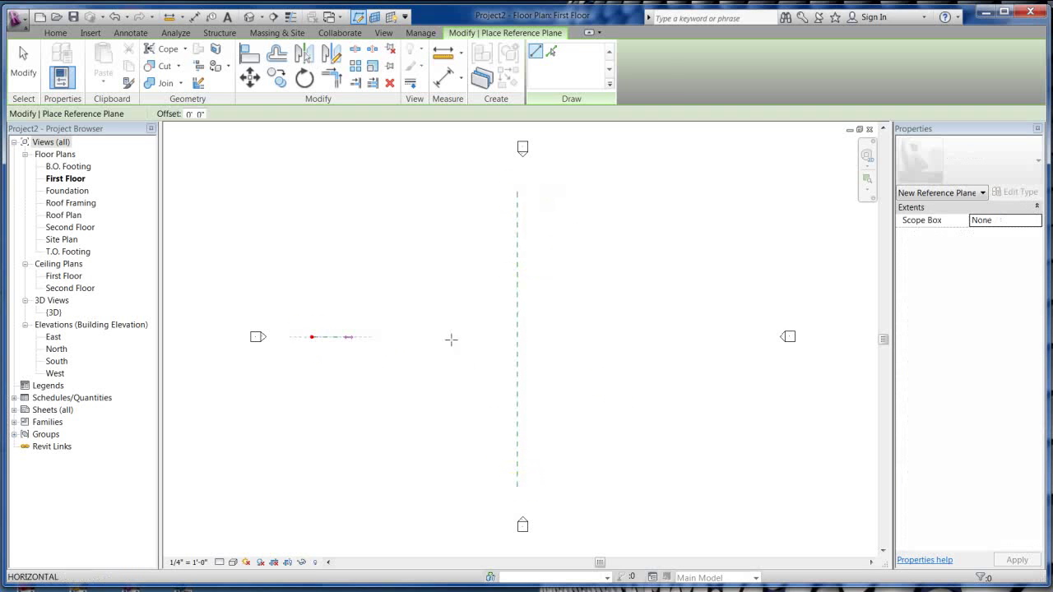
pyautogui.click(755, 337)
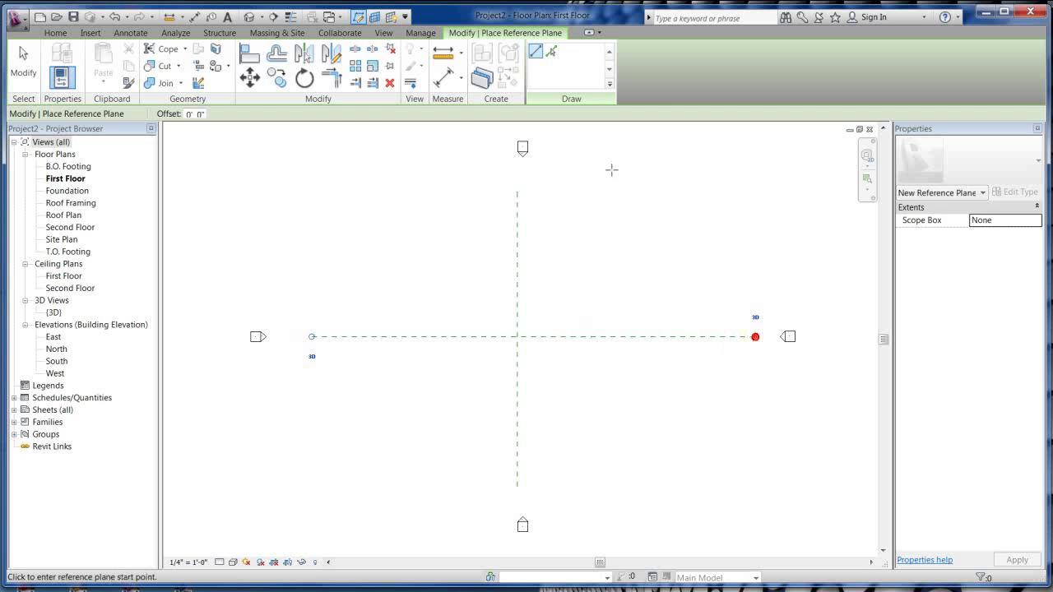
pyautogui.press('Escape')
pyautogui.press('Escape')
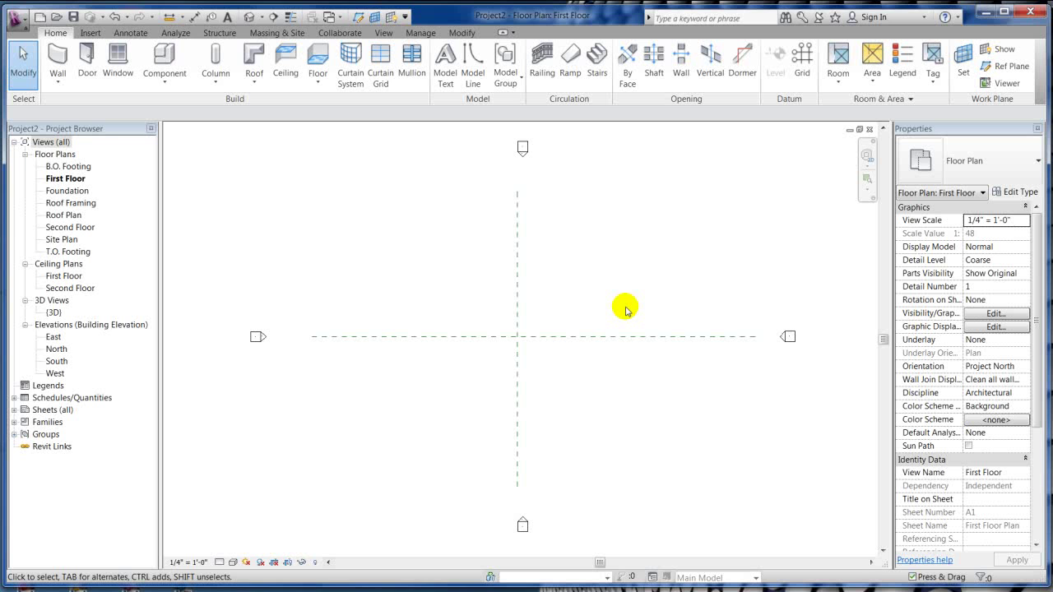
# Start the Wall tool with type Exterior - Brick on Wood Stud using Pick Lines.
pyautogui.click(64, 62)
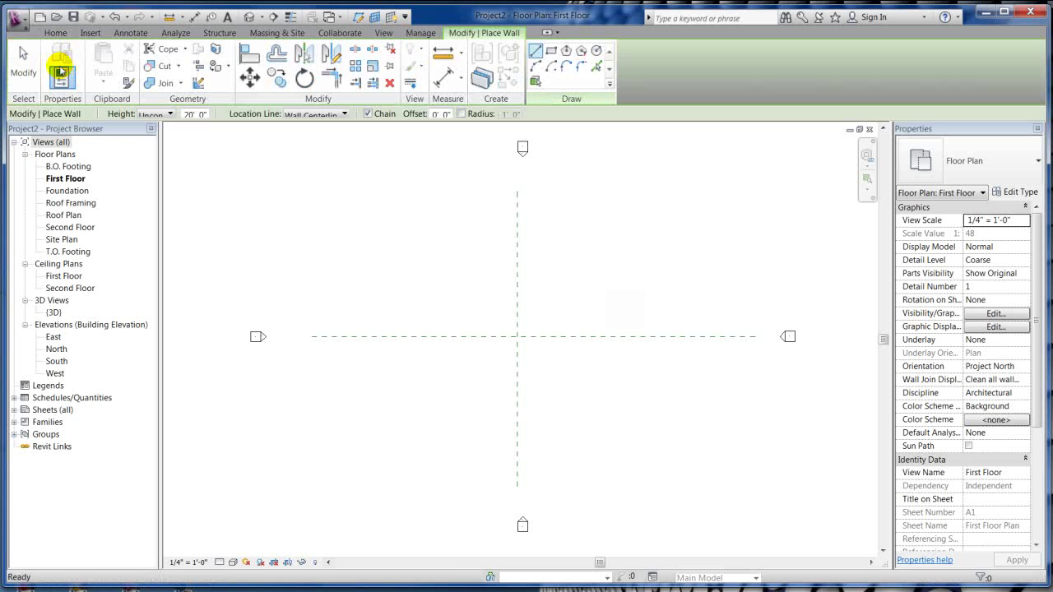
pyautogui.click(913, 164)
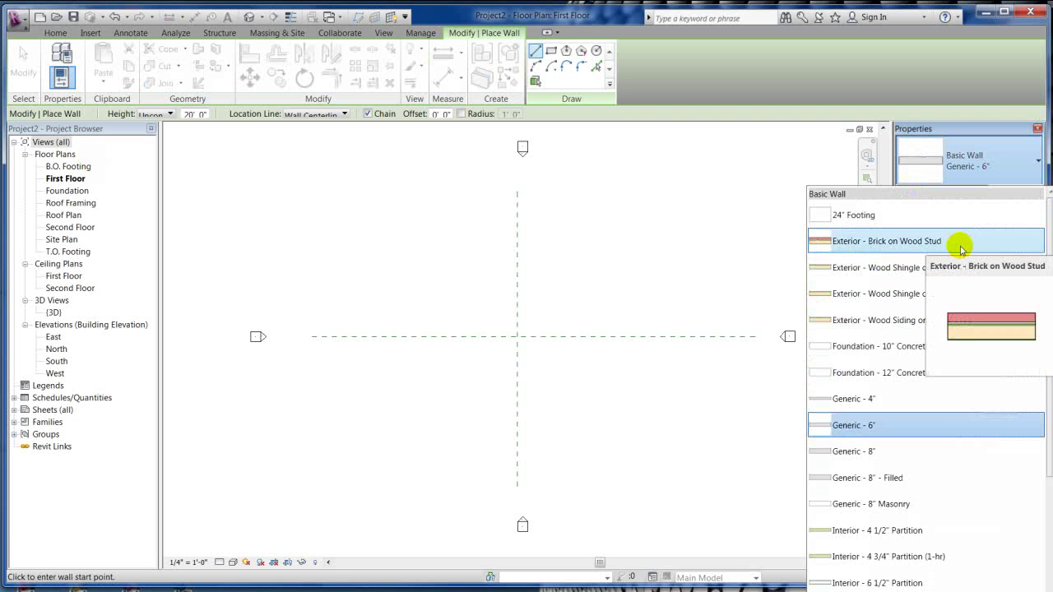
pyautogui.click(919, 246)
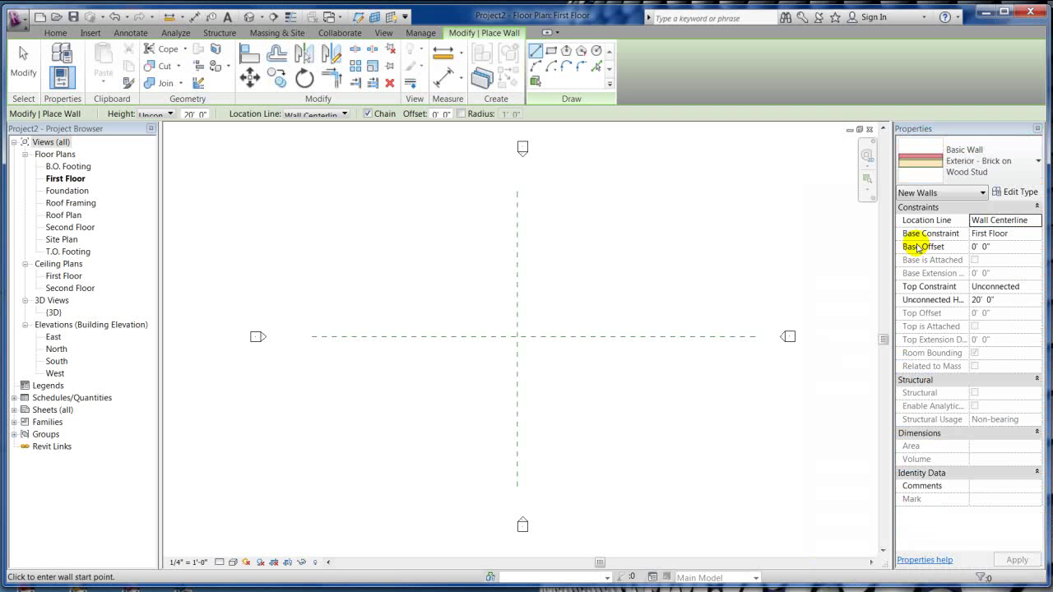
pyautogui.click(596, 70)
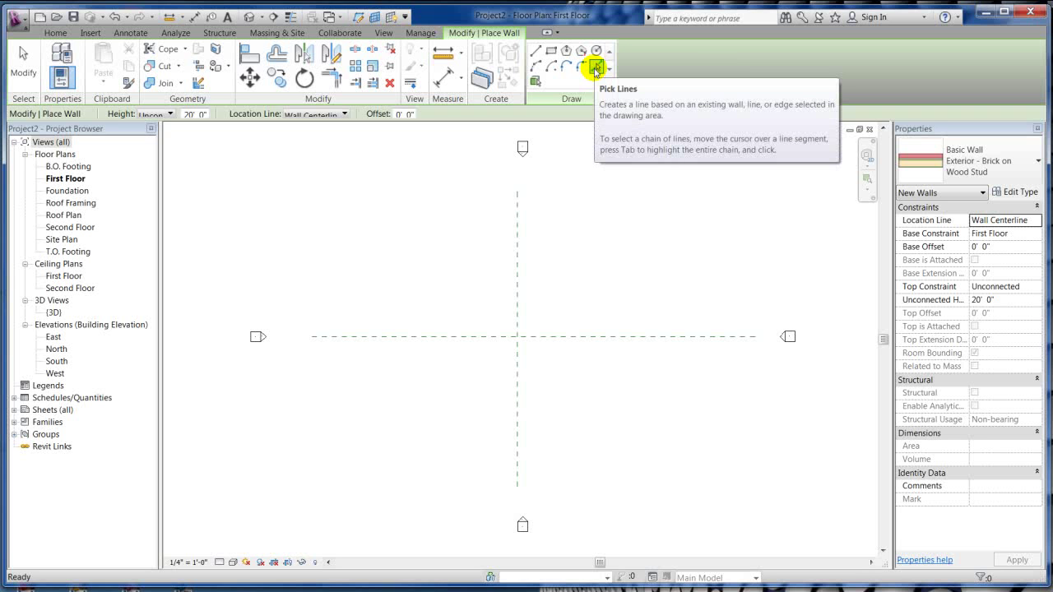
pyautogui.click(595, 70)
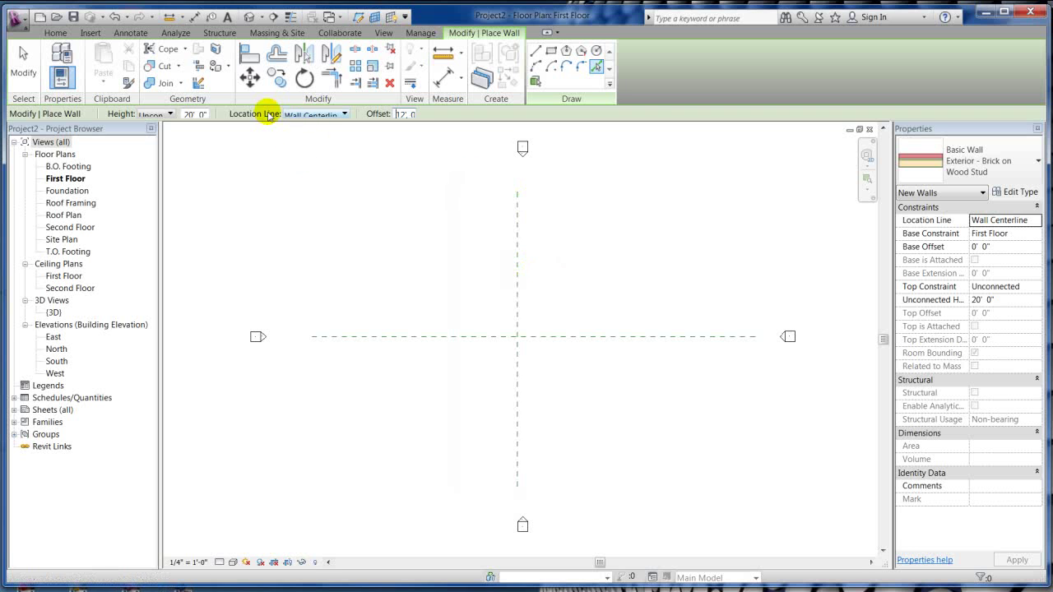
# Set the wall Location Line to Finish Face: Exterior and the height up to Roof.
pyautogui.click(313, 116)
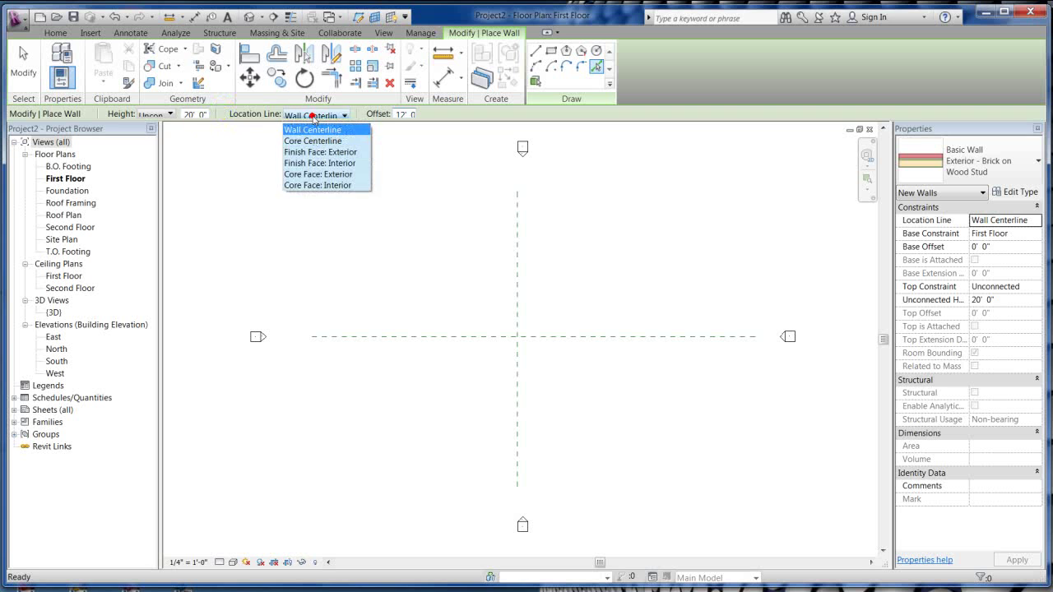
pyautogui.click(360, 153)
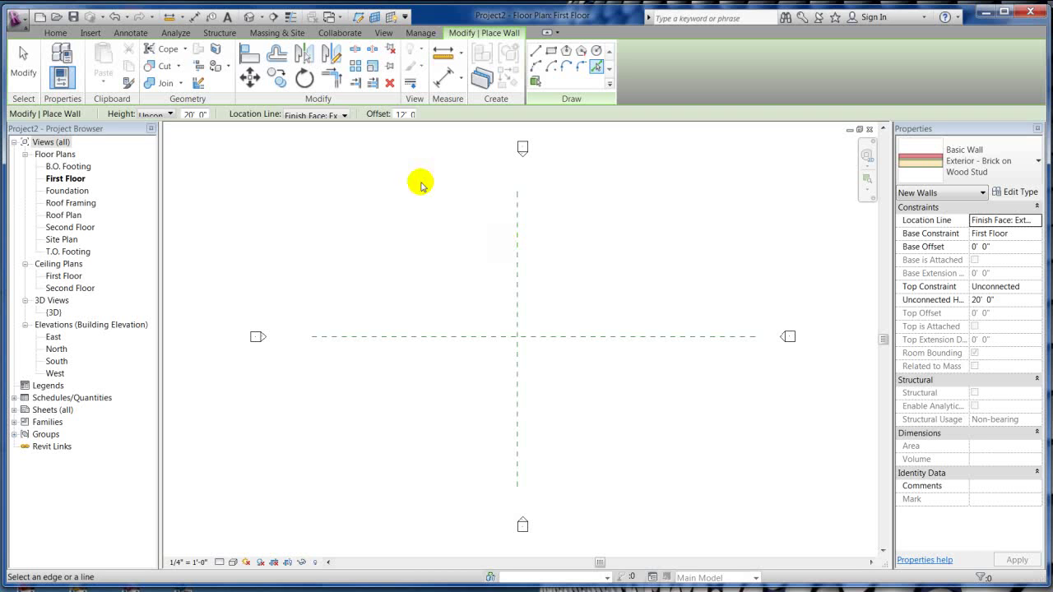
pyautogui.click(153, 115)
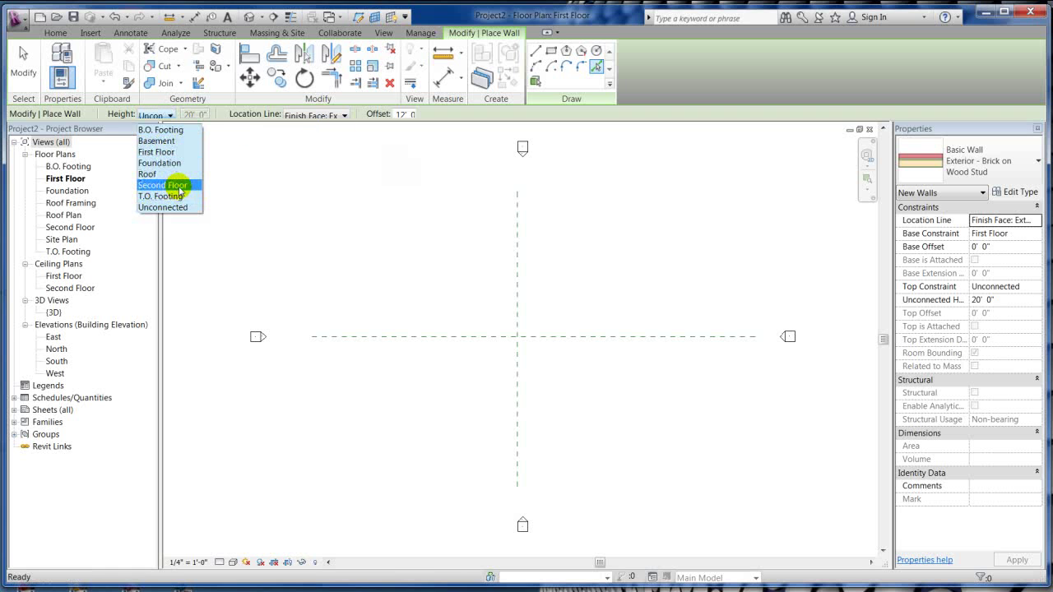
pyautogui.click(180, 175)
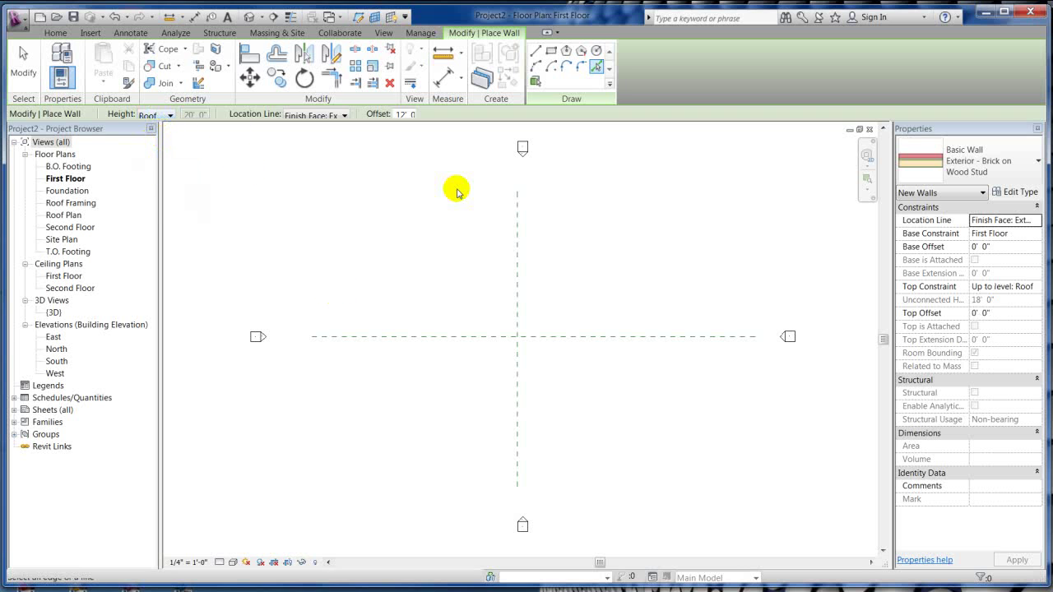
# Place four brick walls on both sides of the reference planes at 12' and 14' offsets.
pyautogui.click(516, 229)
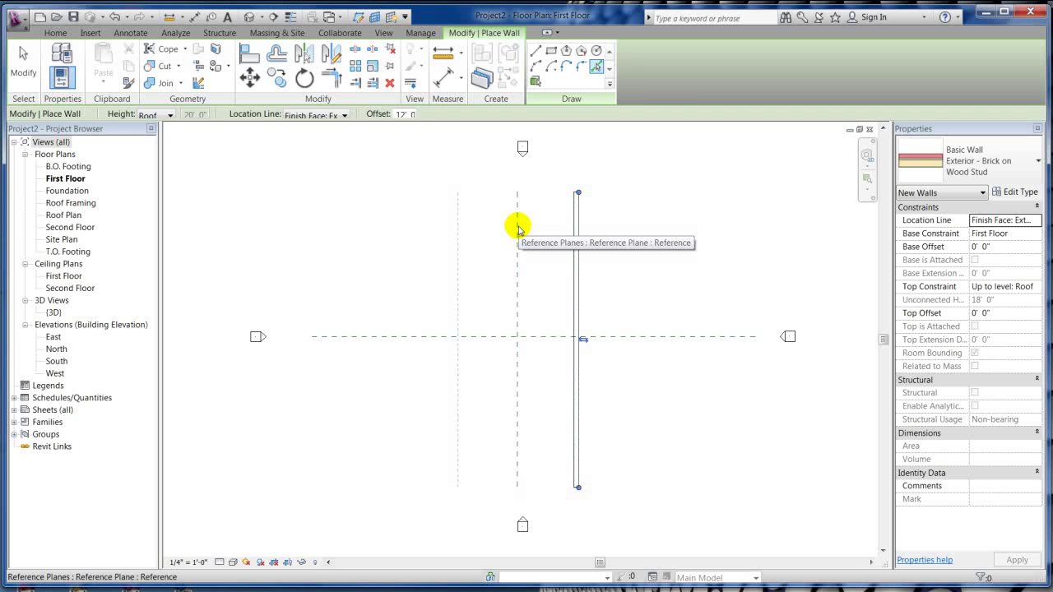
pyautogui.click(516, 229)
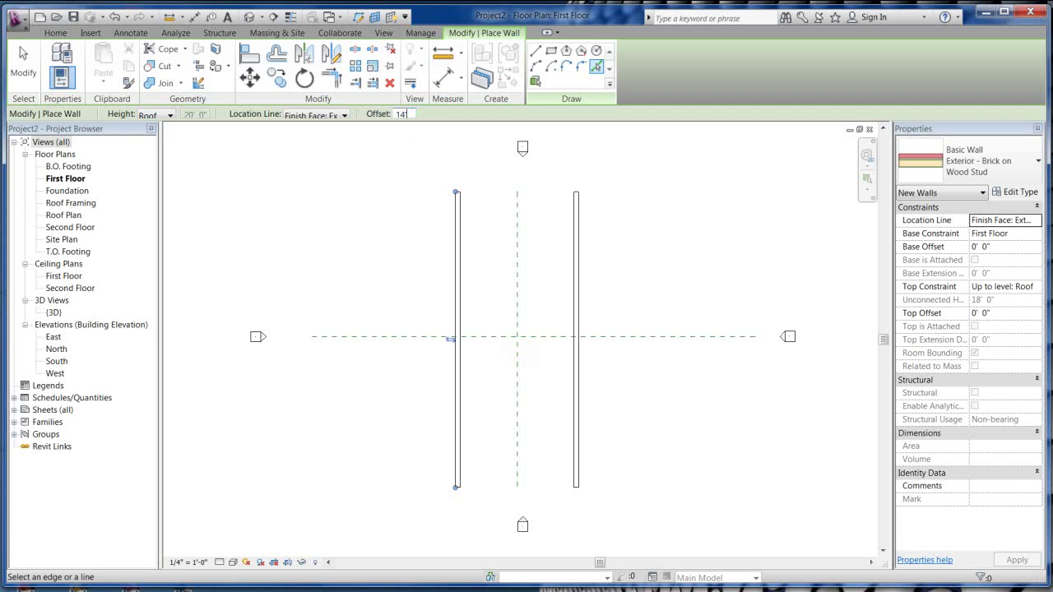
pyautogui.click(486, 336)
pyautogui.click(488, 336)
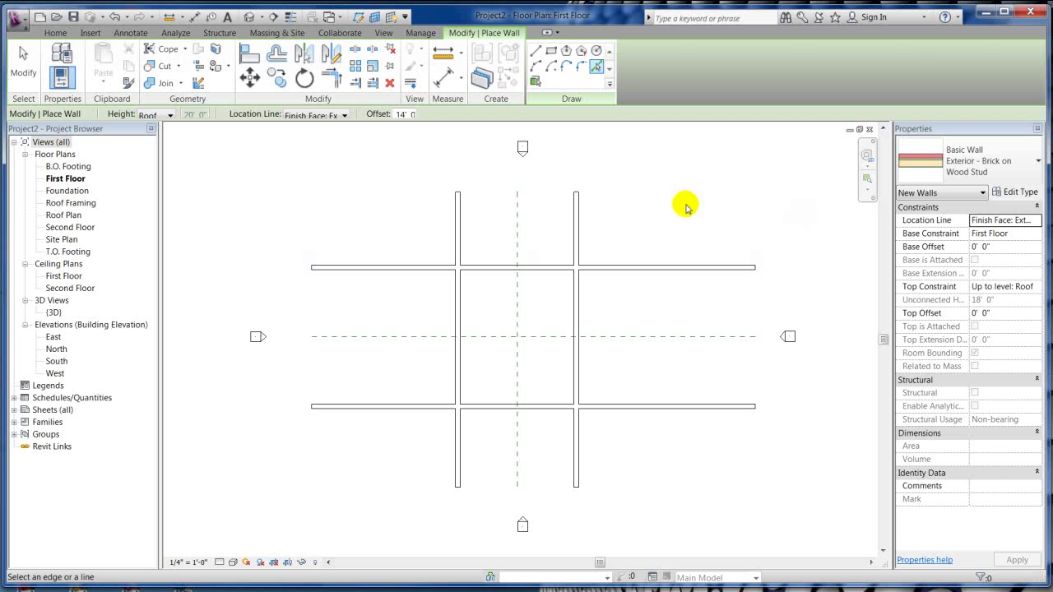
pyautogui.press('Escape')
pyautogui.press('Escape')
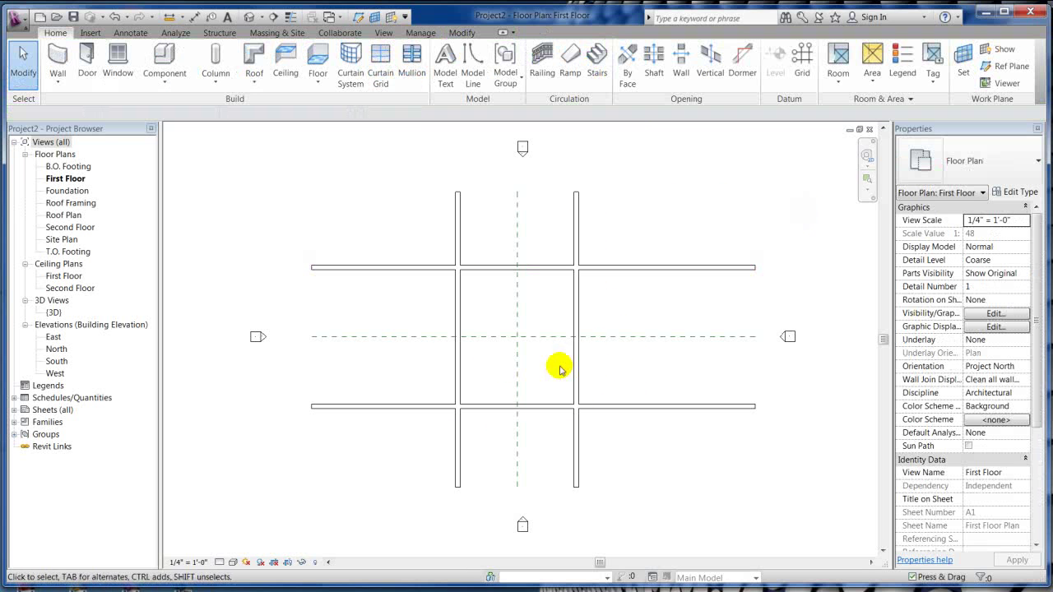
# Trim/Extend to Corner the top-left, top-right and lower-right wall corners.
pyautogui.scroll(1, 552, 359)
pyautogui.click(469, 35)
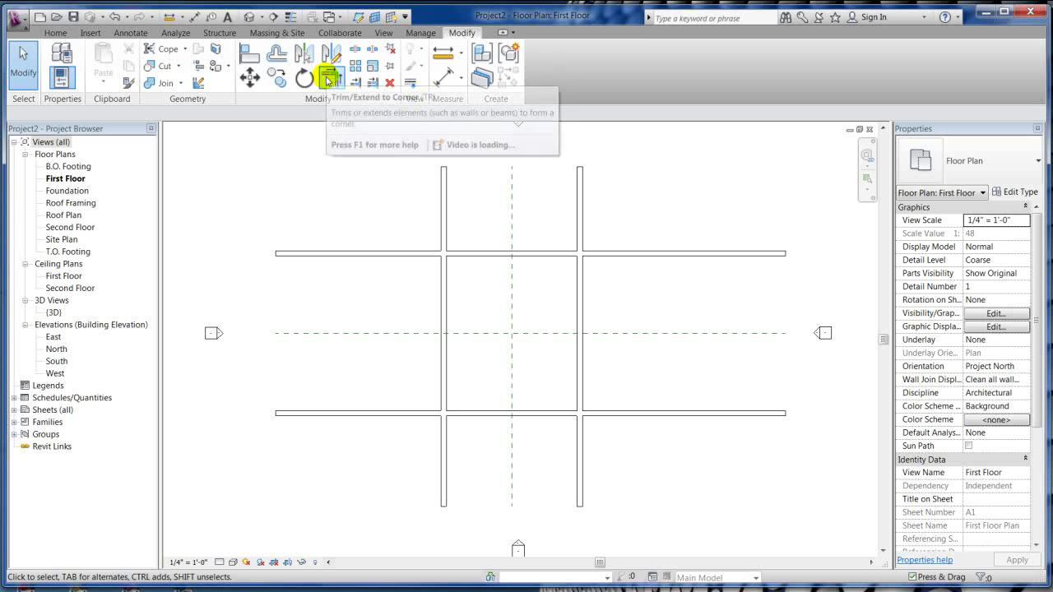
pyautogui.click(327, 79)
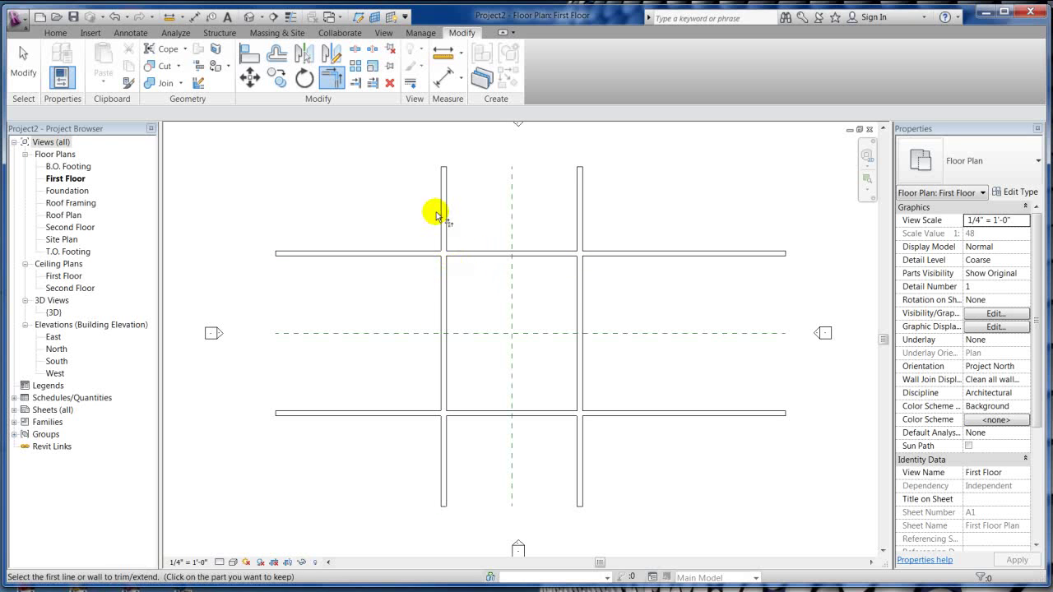
pyautogui.click(474, 254)
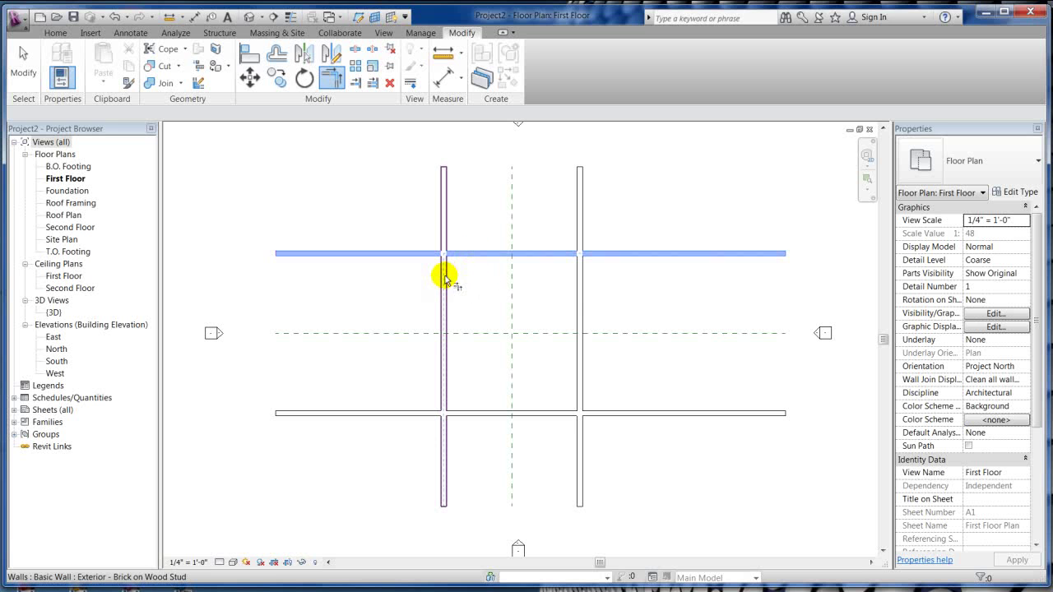
pyautogui.click(445, 280)
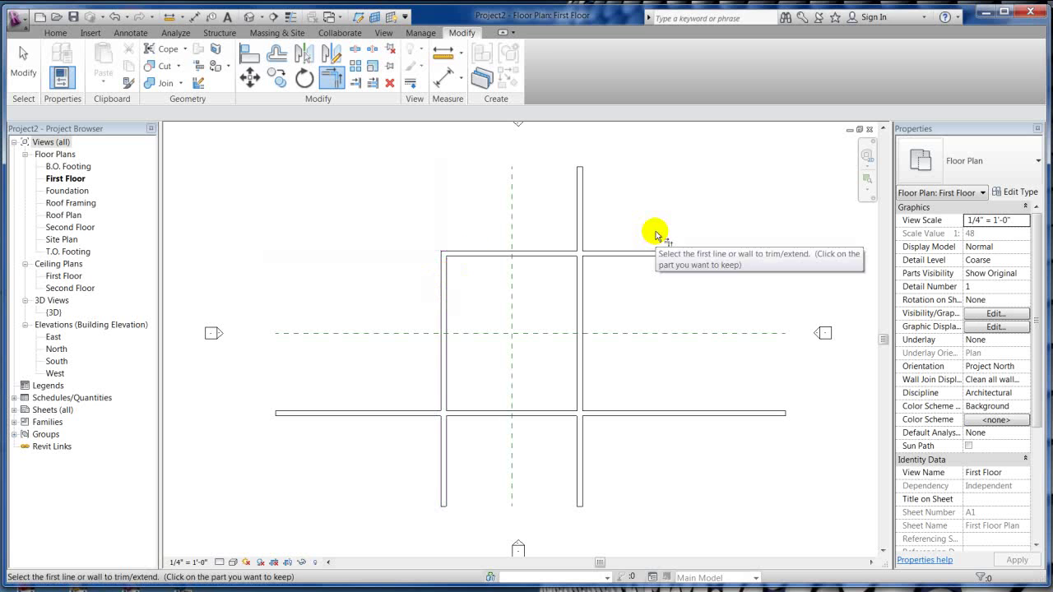
pyautogui.click(567, 253)
pyautogui.click(578, 278)
pyautogui.click(579, 393)
pyautogui.click(559, 414)
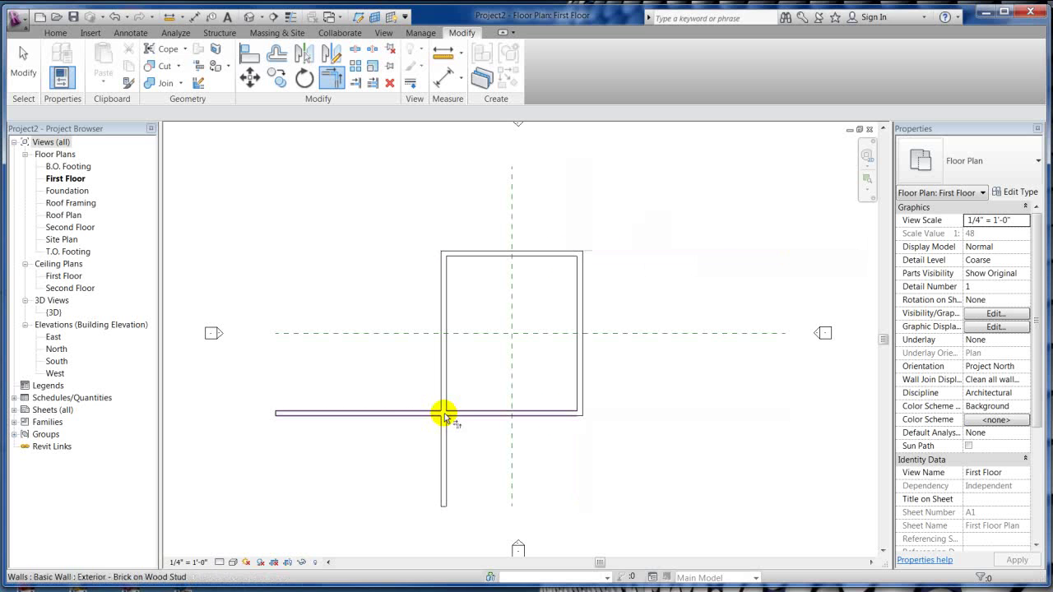
# Trim the lower, right and left walls to close the remaining corners of the rectangle.
pyautogui.click(419, 414)
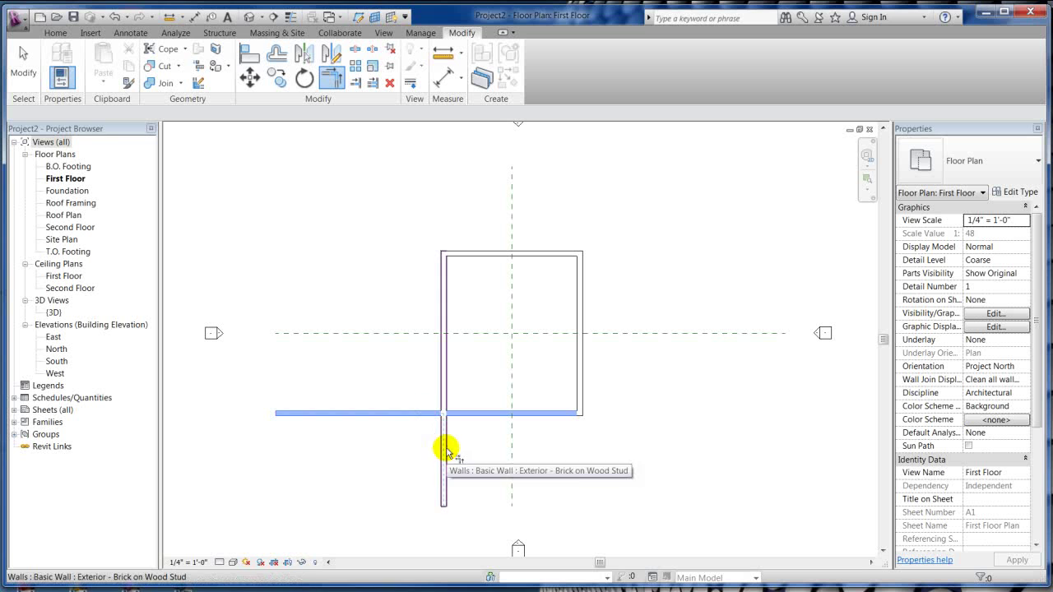
pyautogui.click(447, 450)
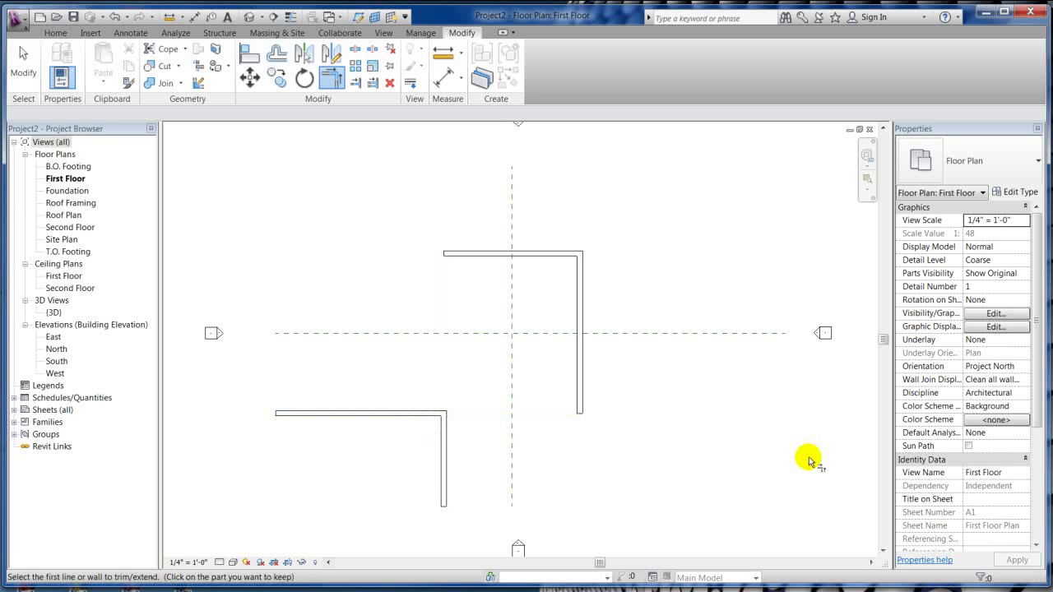
pyautogui.click(580, 364)
pyautogui.click(409, 415)
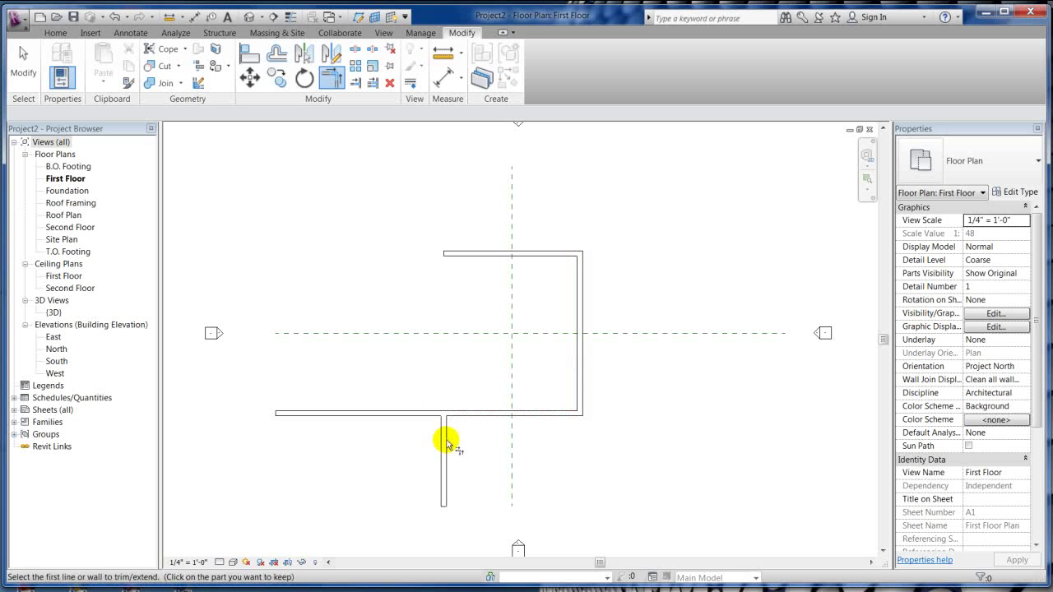
pyautogui.click(444, 436)
pyautogui.click(476, 254)
pyautogui.click(465, 413)
pyautogui.click(444, 390)
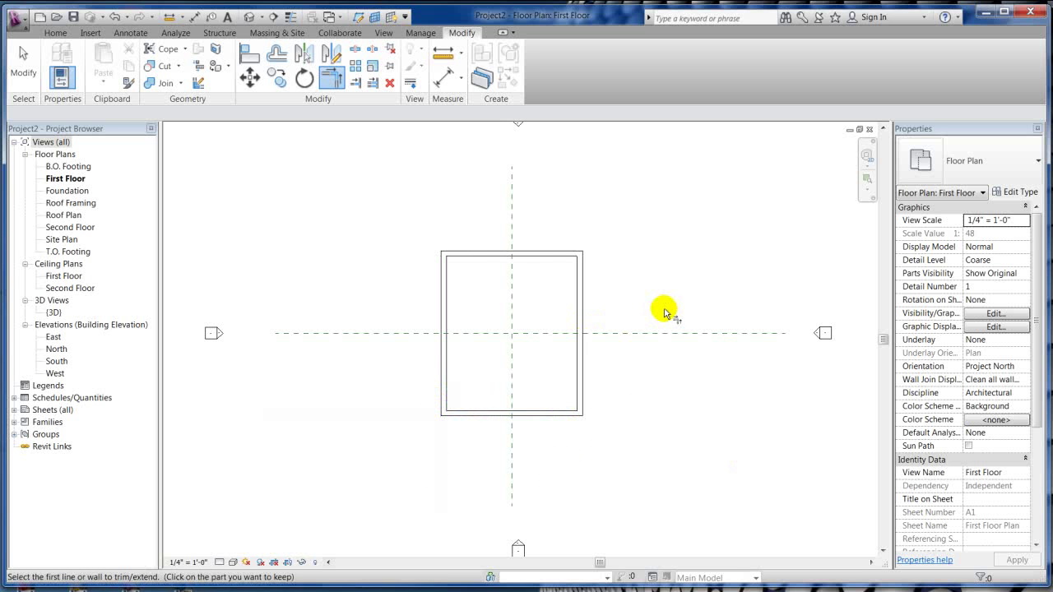
# Switch the First Floor plan to Medium detail level and end the Trim tool.
pyautogui.click(218, 563)
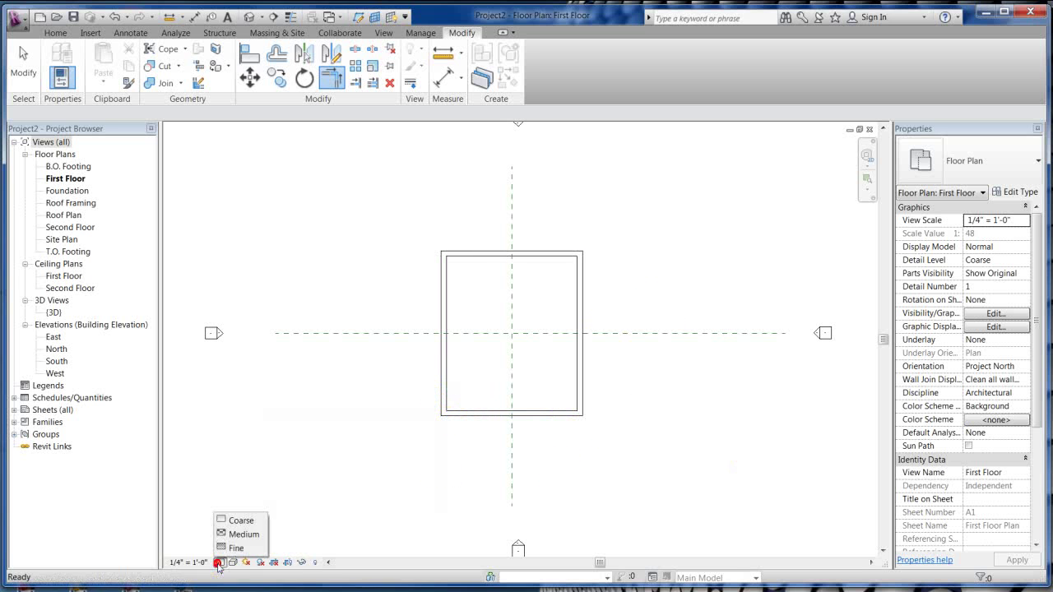
pyautogui.click(240, 534)
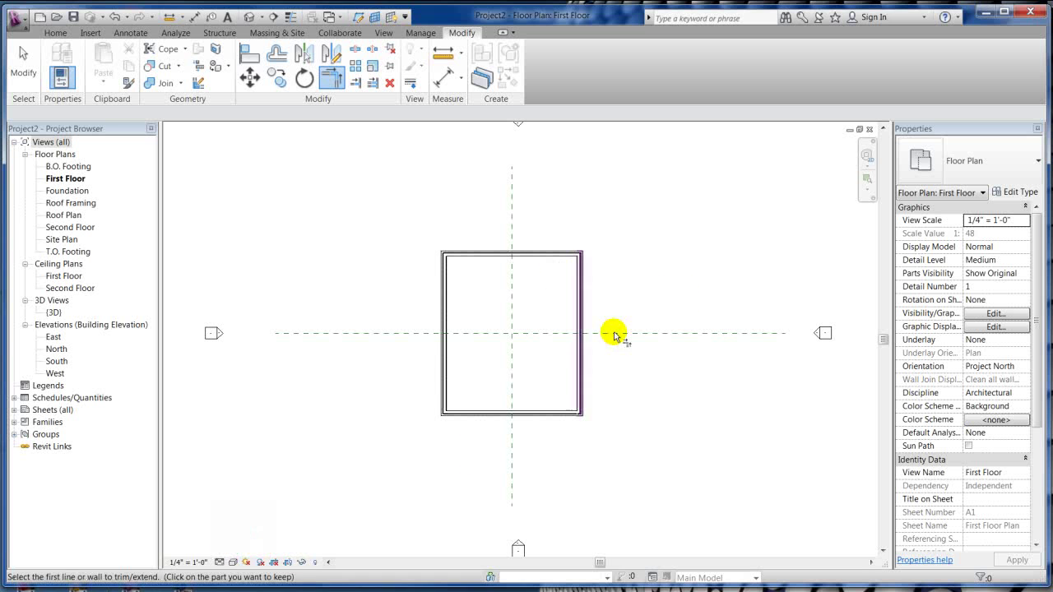
pyautogui.scroll(5, 508, 346)
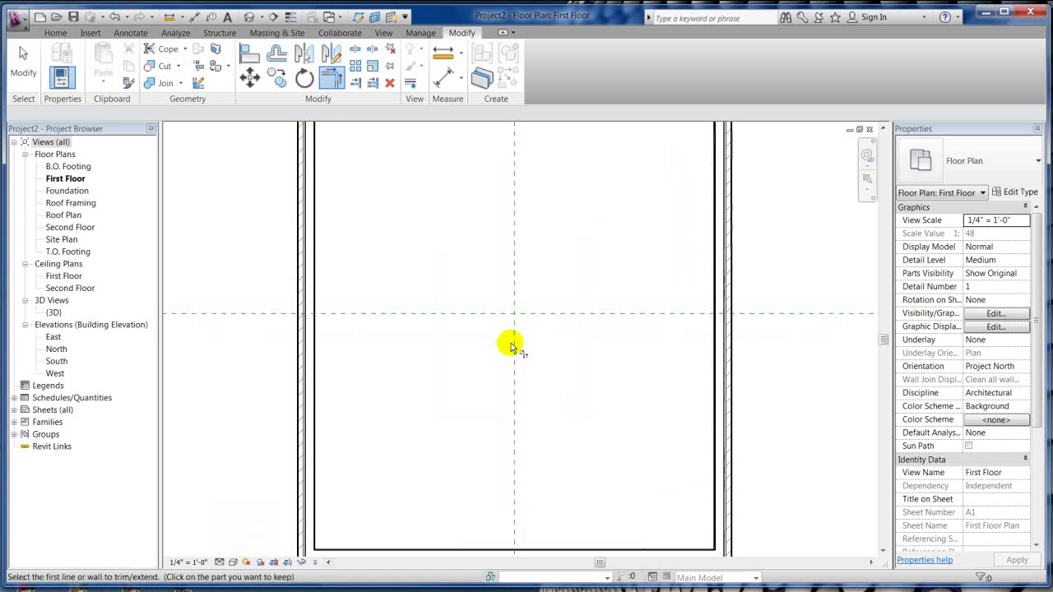
pyautogui.scroll(-3, 510, 346)
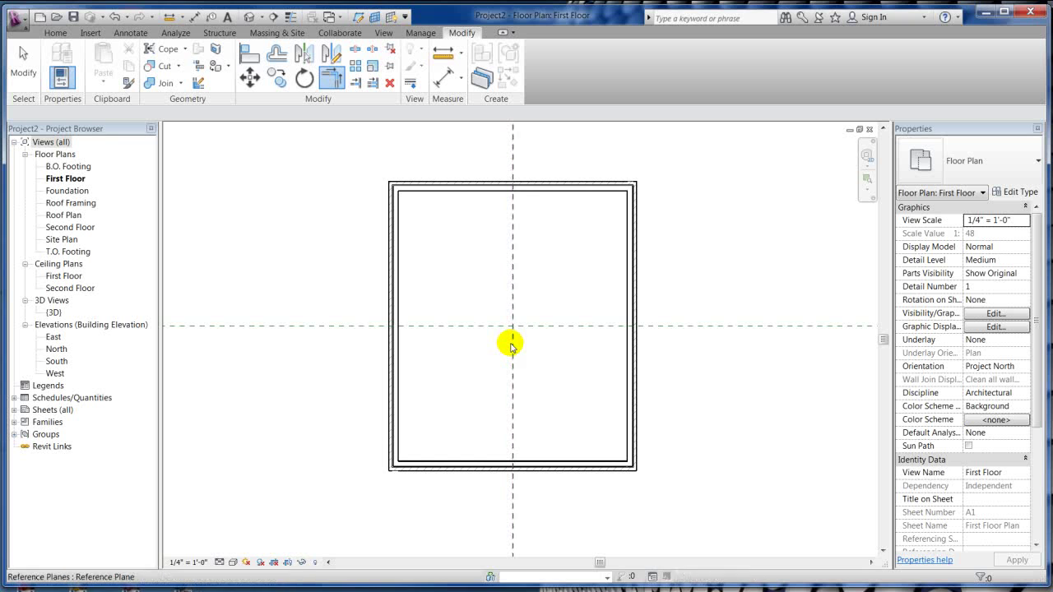
pyautogui.press('Escape')
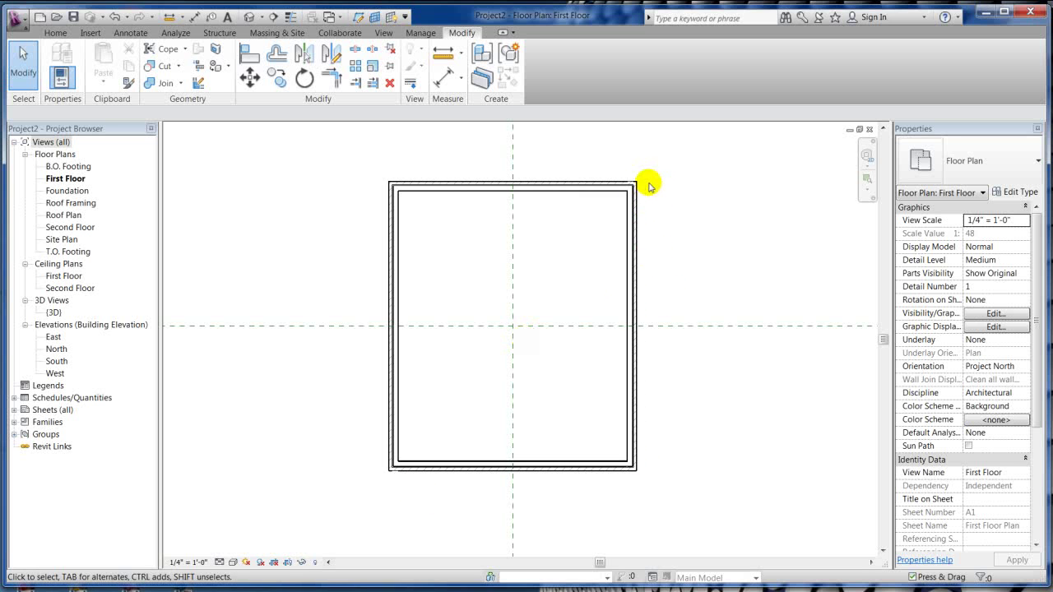
pyautogui.scroll(6, 650, 182)
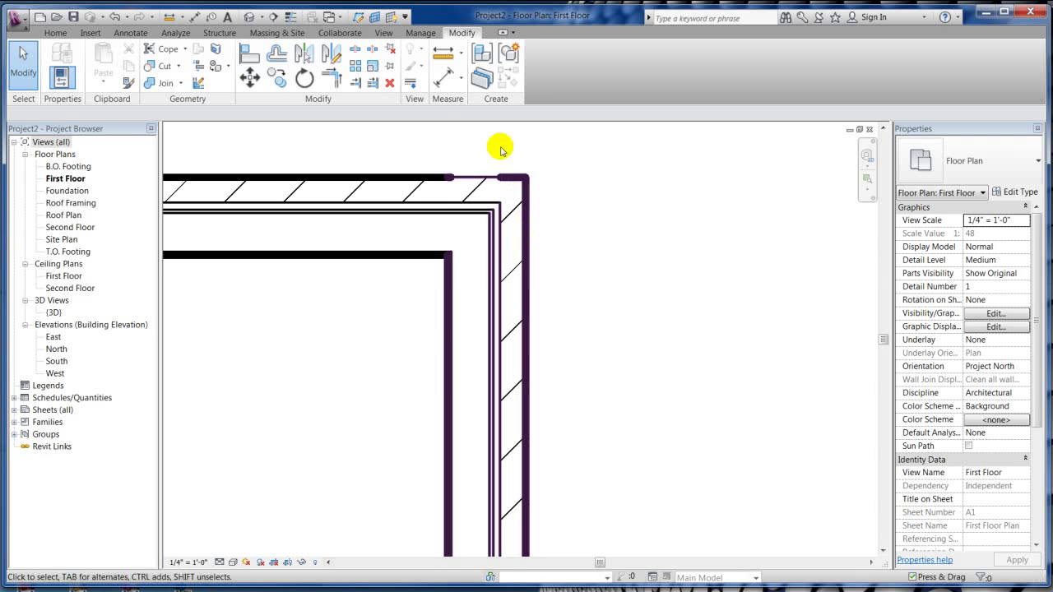
pyautogui.scroll(-2, 630, 244)
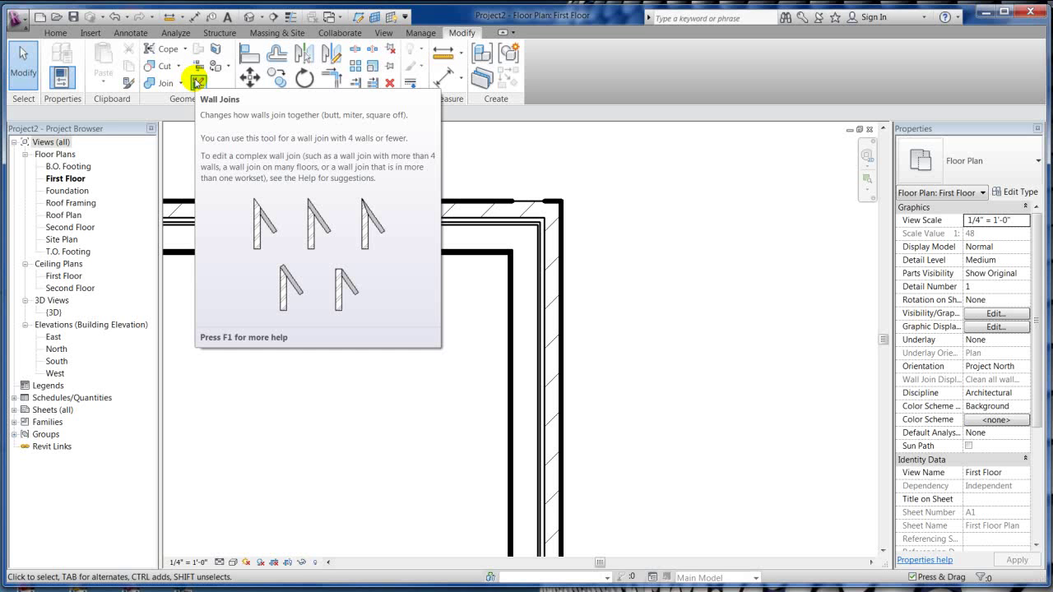
pyautogui.click(198, 82)
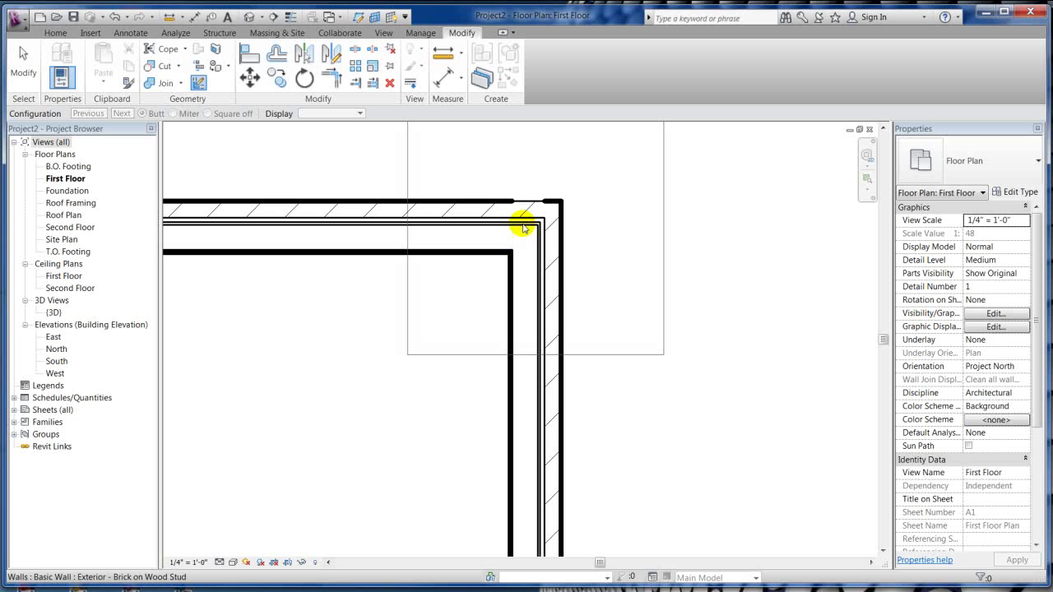
pyautogui.click(523, 228)
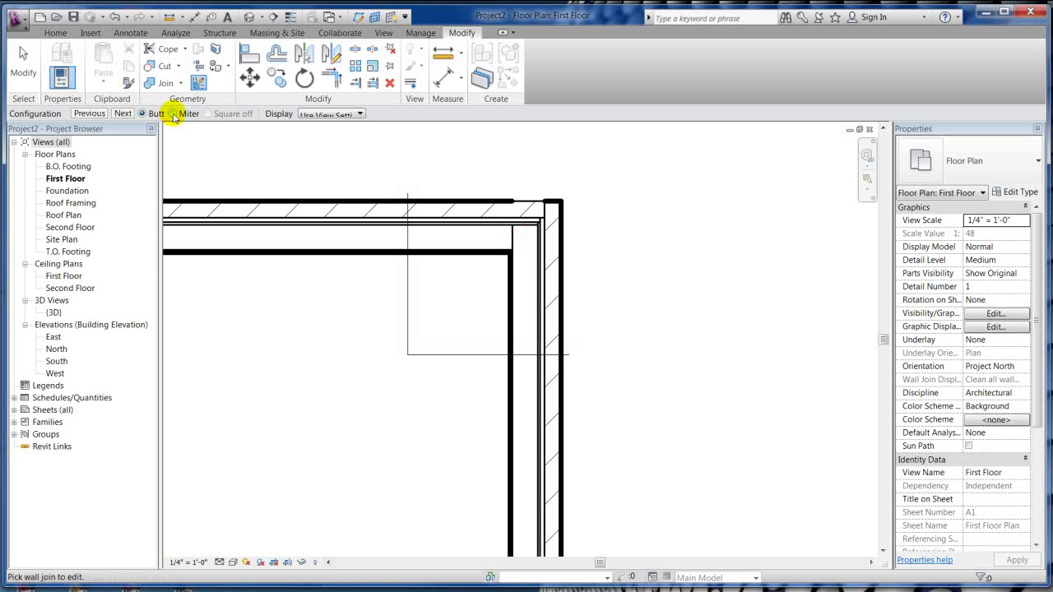
pyautogui.click(173, 114)
pyautogui.click(285, 324)
pyautogui.scroll(-2, 523, 354)
pyautogui.scroll(-2, 696, 266)
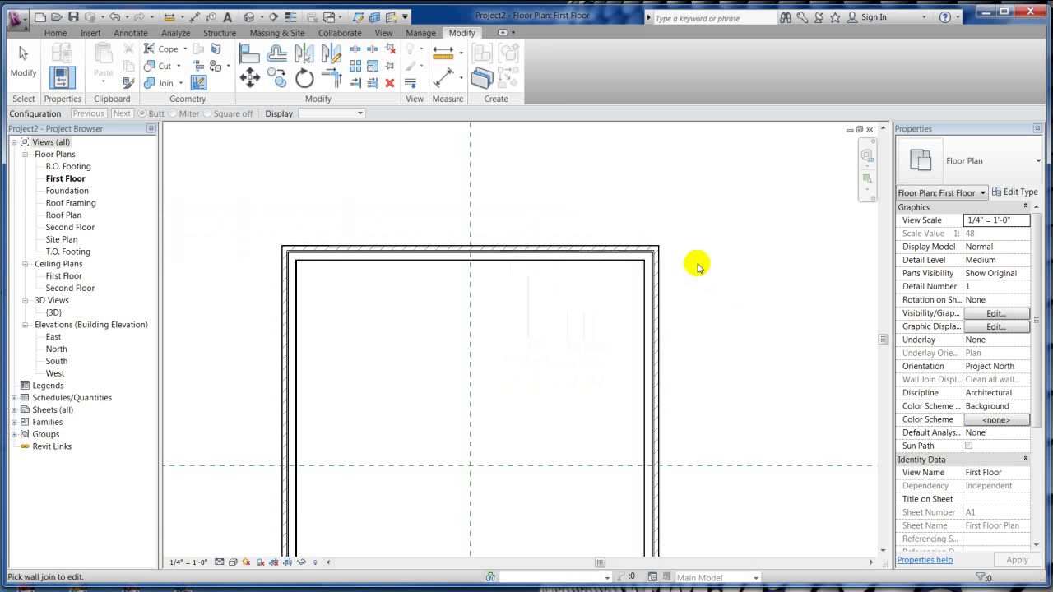
pyautogui.moveTo(507, 397); pyautogui.dragTo(560, 125, button='middle')
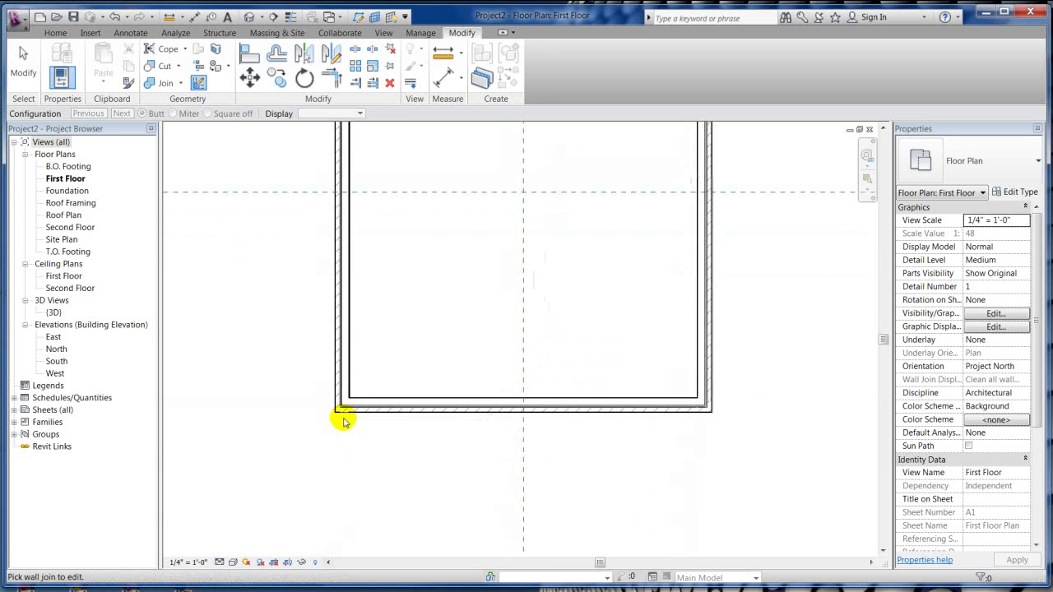
pyautogui.scroll(3, 344, 415)
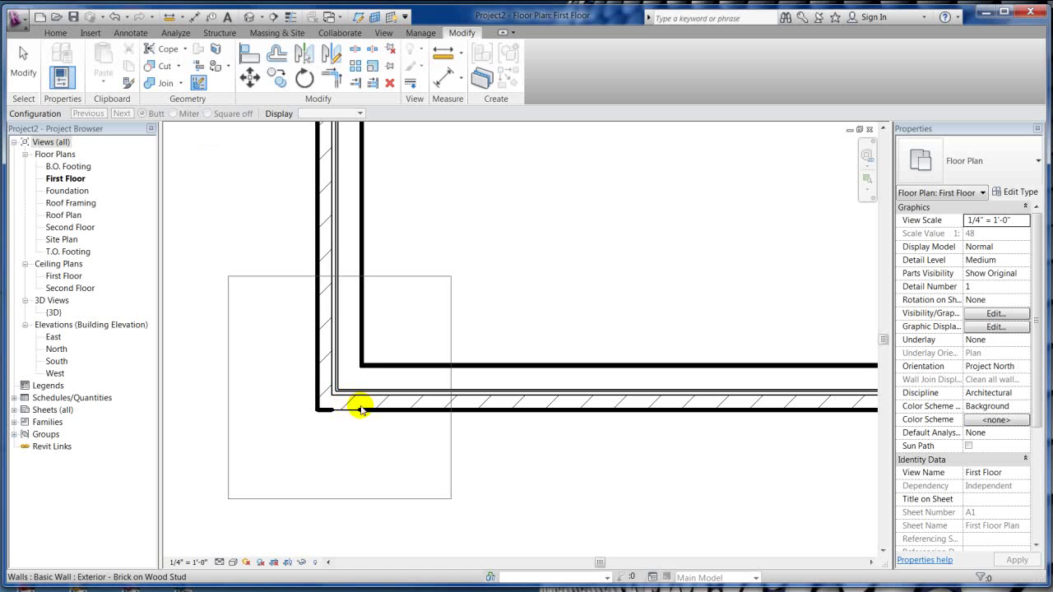
pyautogui.click(347, 400)
pyautogui.click(172, 113)
pyautogui.click(606, 212)
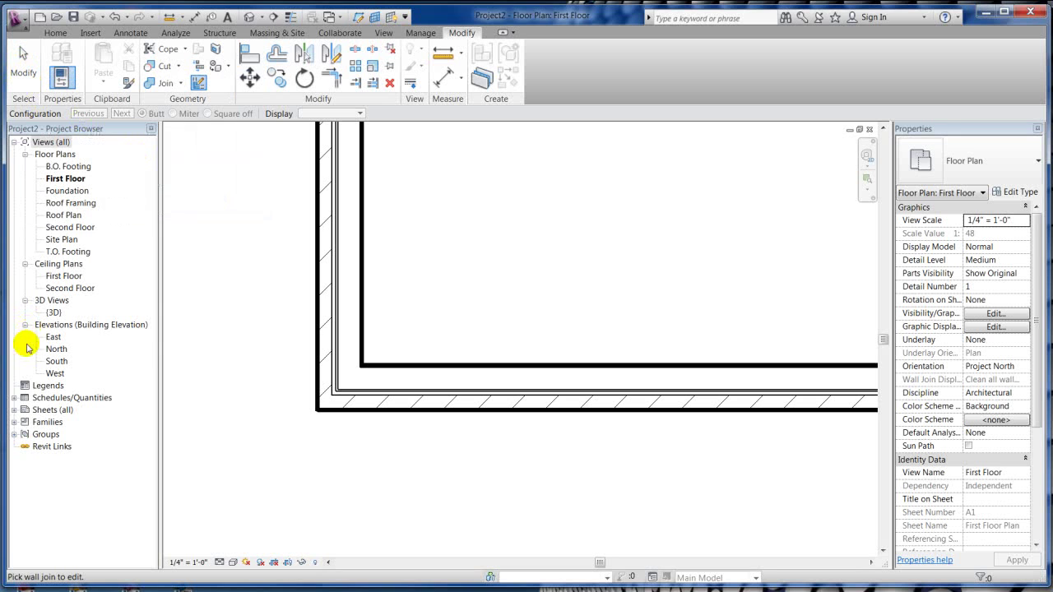
pyautogui.click(23, 62)
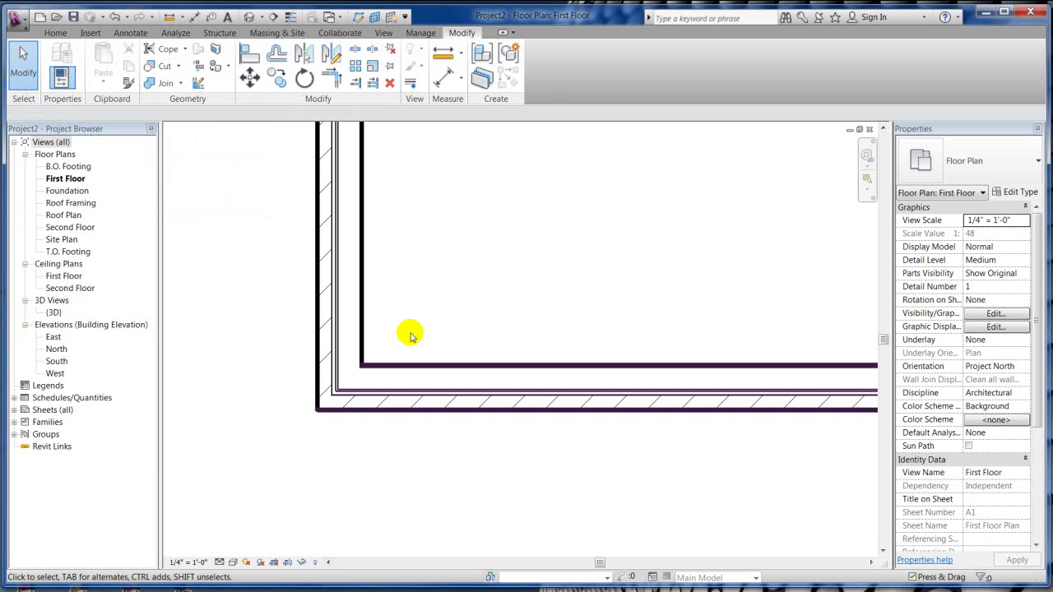
pyautogui.scroll(-4, 310, 370)
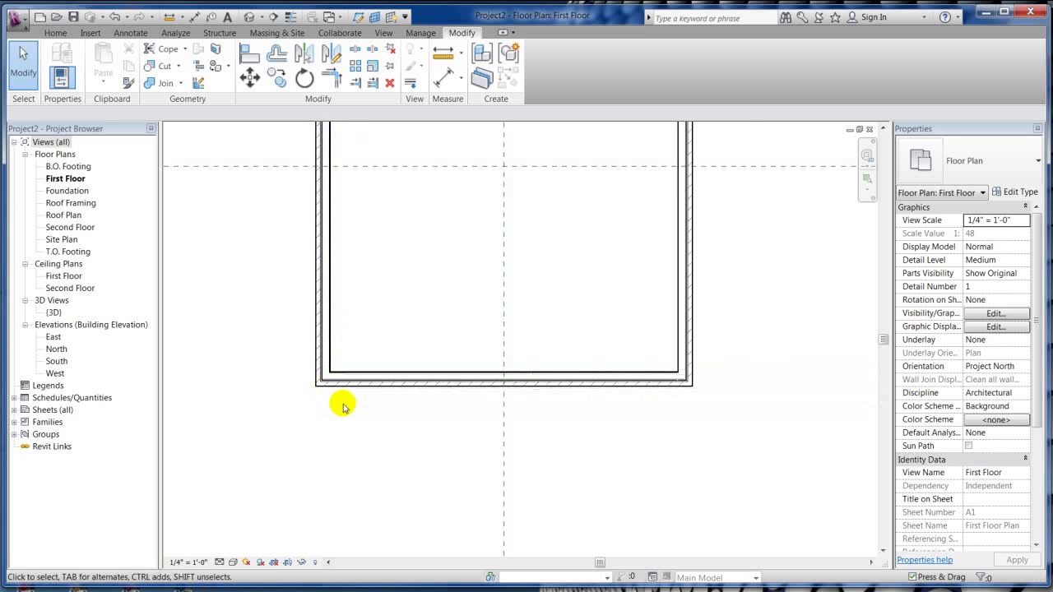
pyautogui.scroll(2, 343, 400)
pyautogui.scroll(-5, 341, 431)
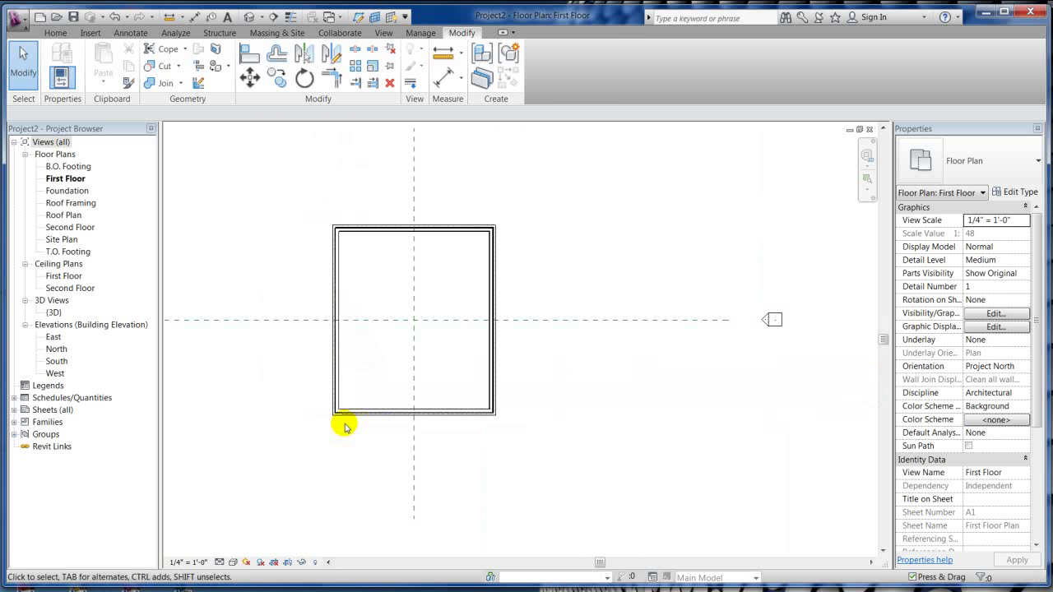
pyautogui.scroll(2, 369, 274)
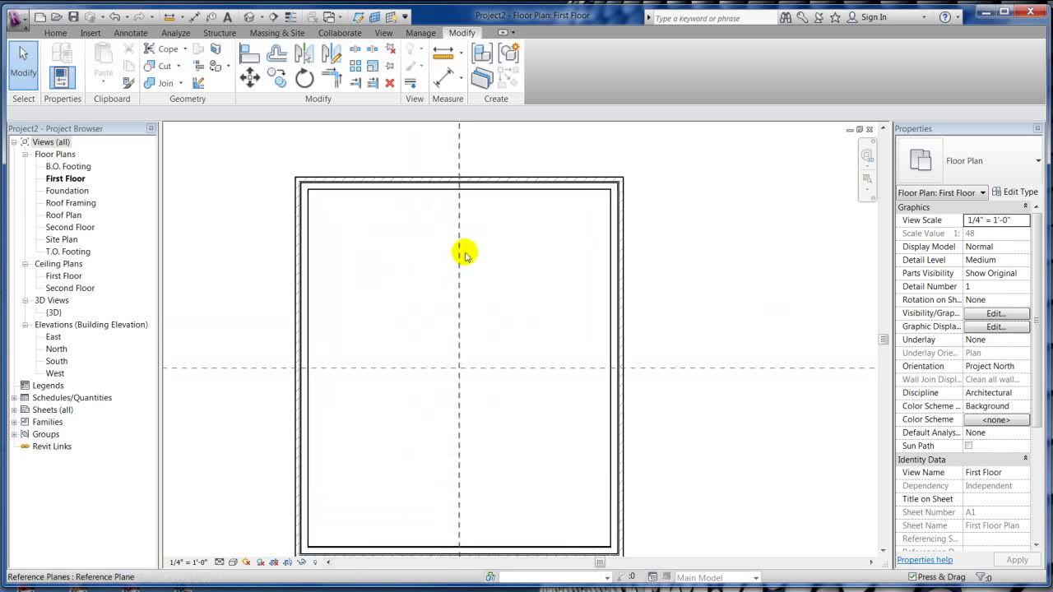
pyautogui.moveTo(491, 263); pyautogui.dragTo(461, 244, button='middle')
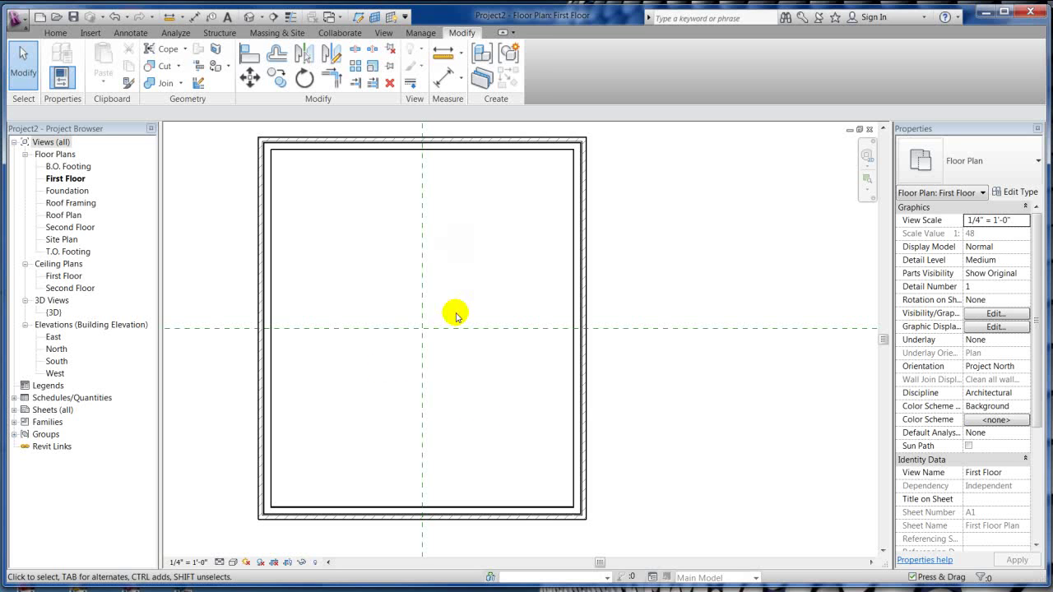
pyautogui.scroll(-1, 505, 287)
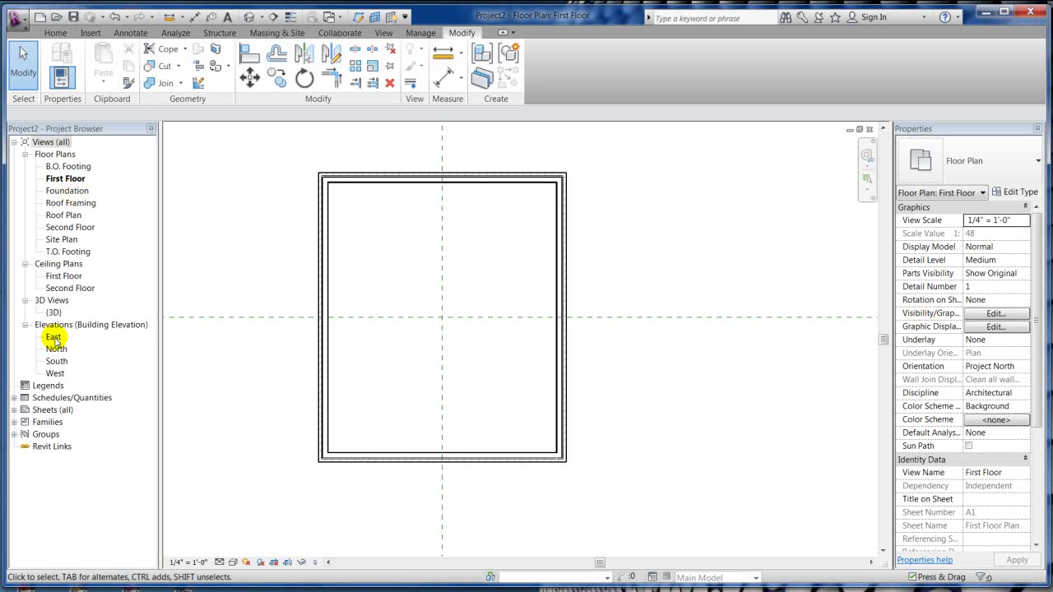
# Open the East elevation from its marker and inspect the level heads.
pyautogui.scroll(-3, 337, 321)
pyautogui.moveTo(337, 322); pyautogui.dragTo(630, 326, button='middle')
pyautogui.doubleClick(788, 308)
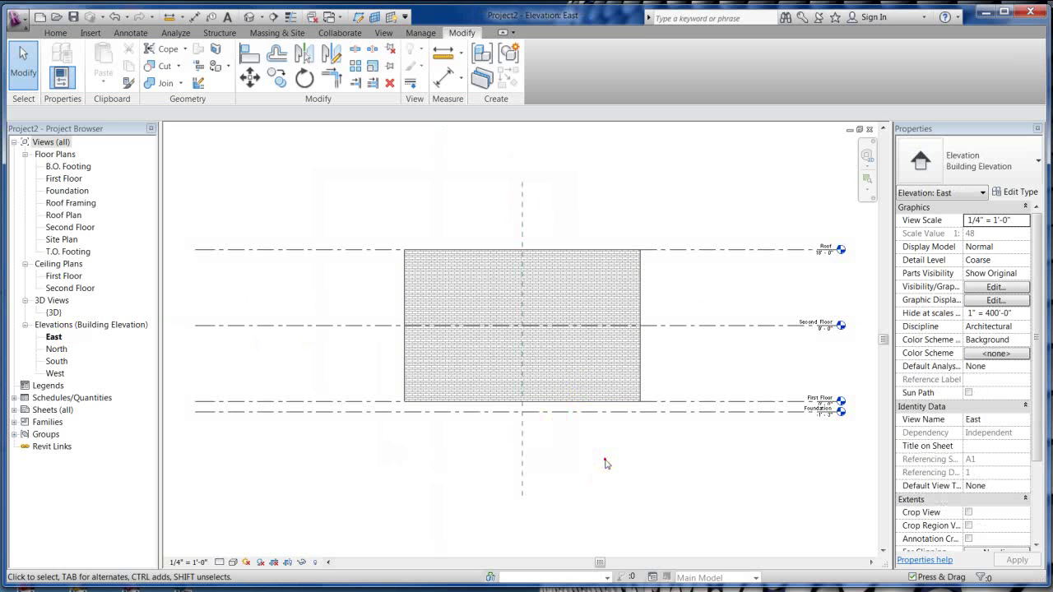
pyautogui.scroll(3, 752, 393)
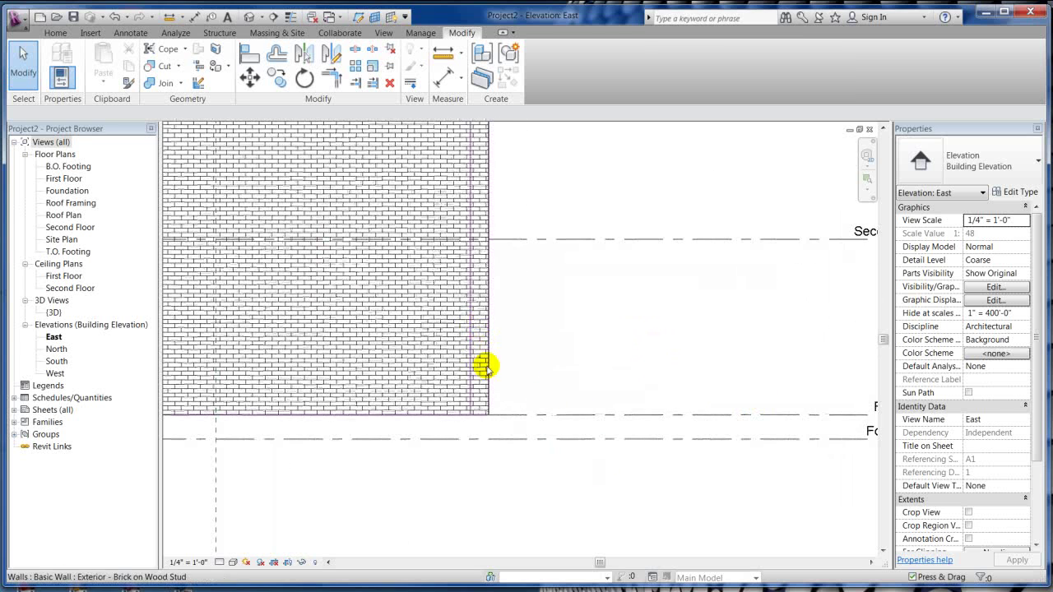
pyautogui.scroll(-2, 567, 399)
pyautogui.scroll(3, 761, 398)
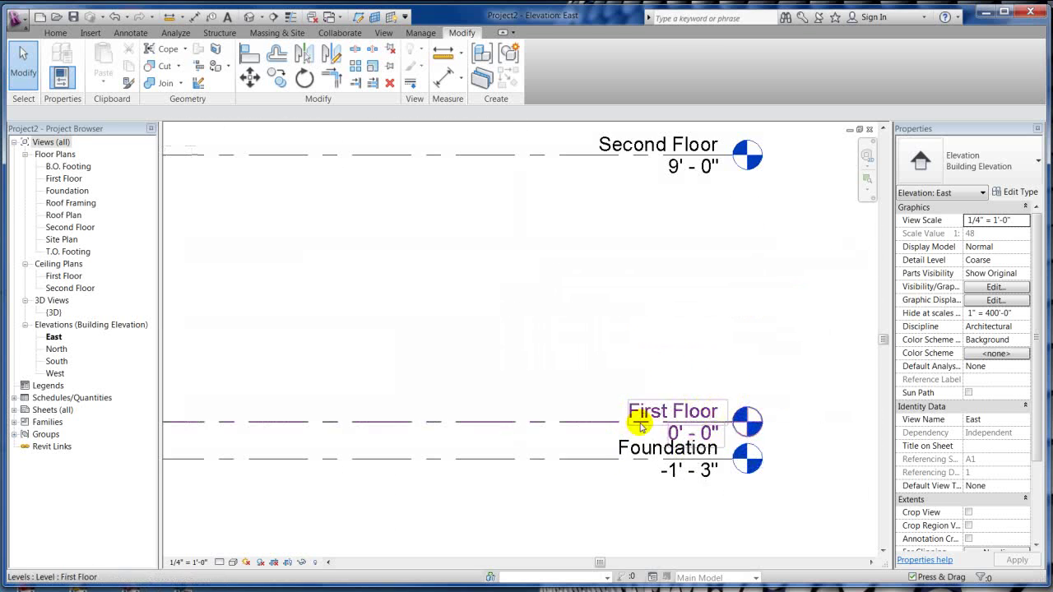
pyautogui.scroll(-2, 703, 456)
pyautogui.scroll(-2, 705, 458)
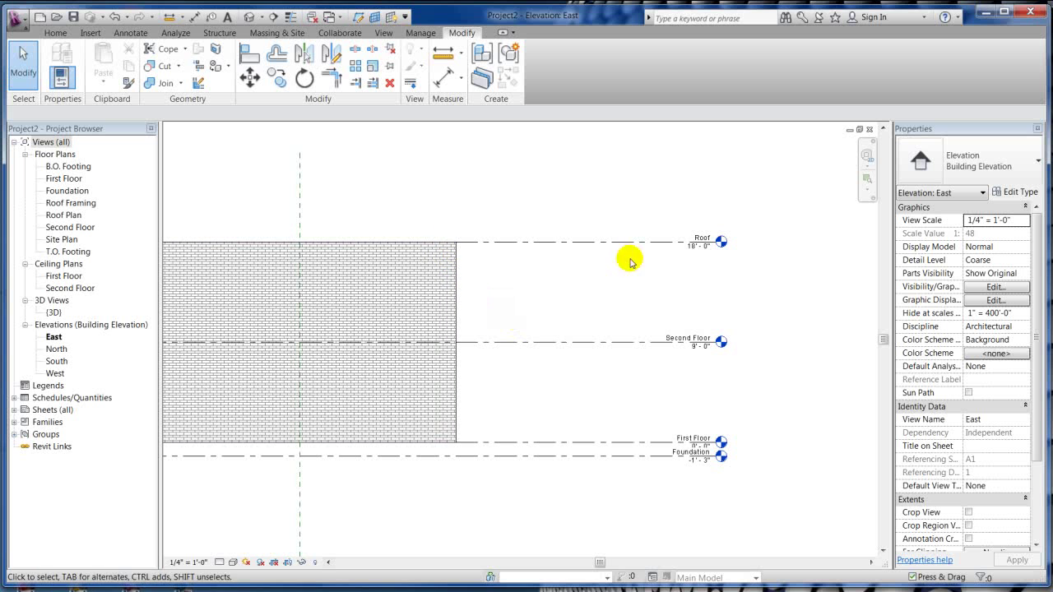
pyautogui.scroll(4, 698, 238)
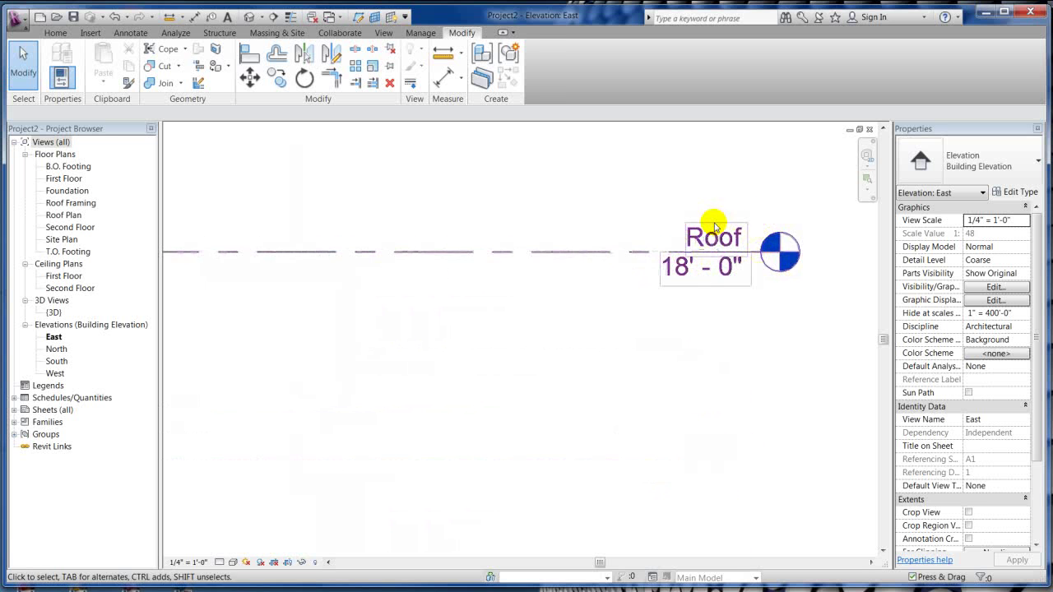
pyautogui.scroll(-5, 693, 294)
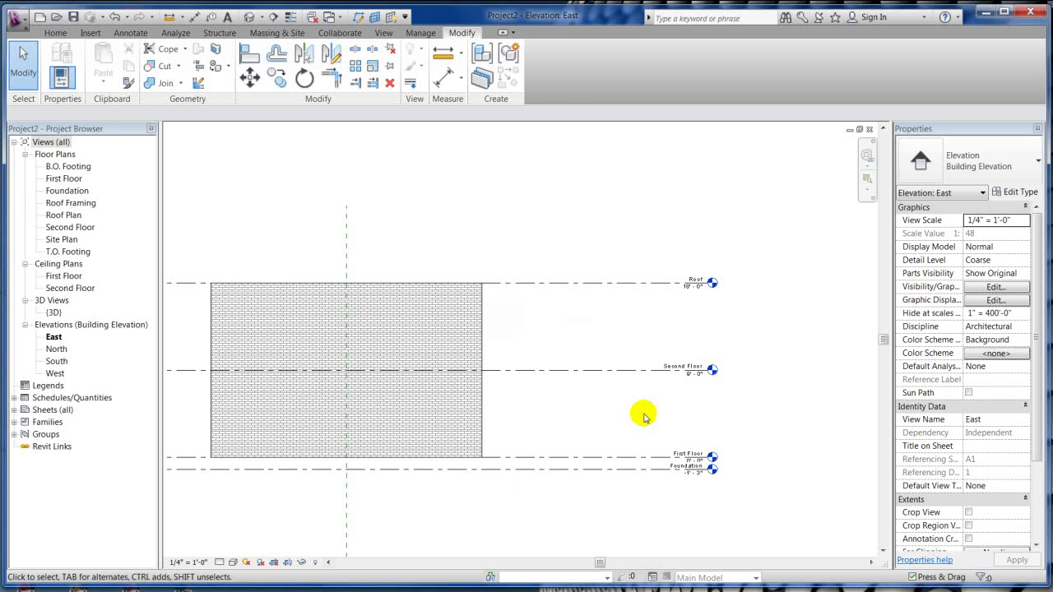
# Change the Second Floor level elevation to 10' 0".
pyautogui.scroll(2, 640, 417)
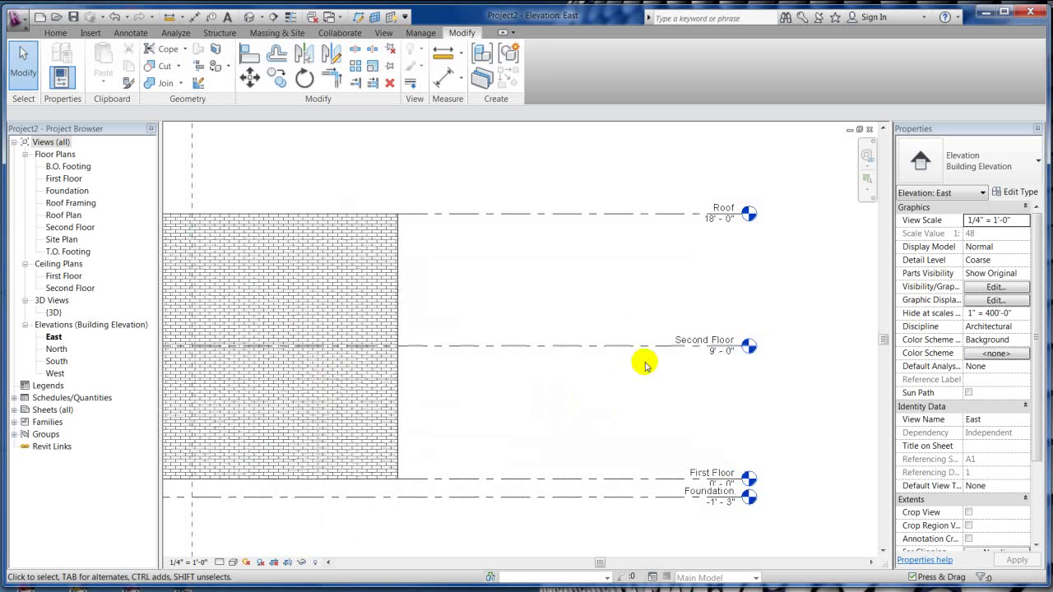
pyautogui.click(646, 345)
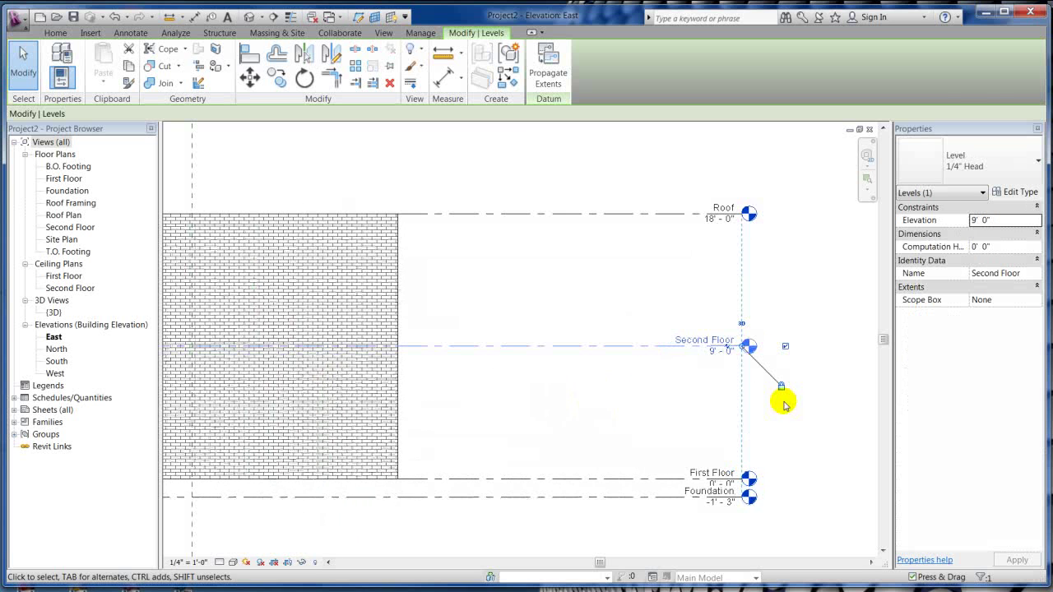
pyautogui.click(721, 352)
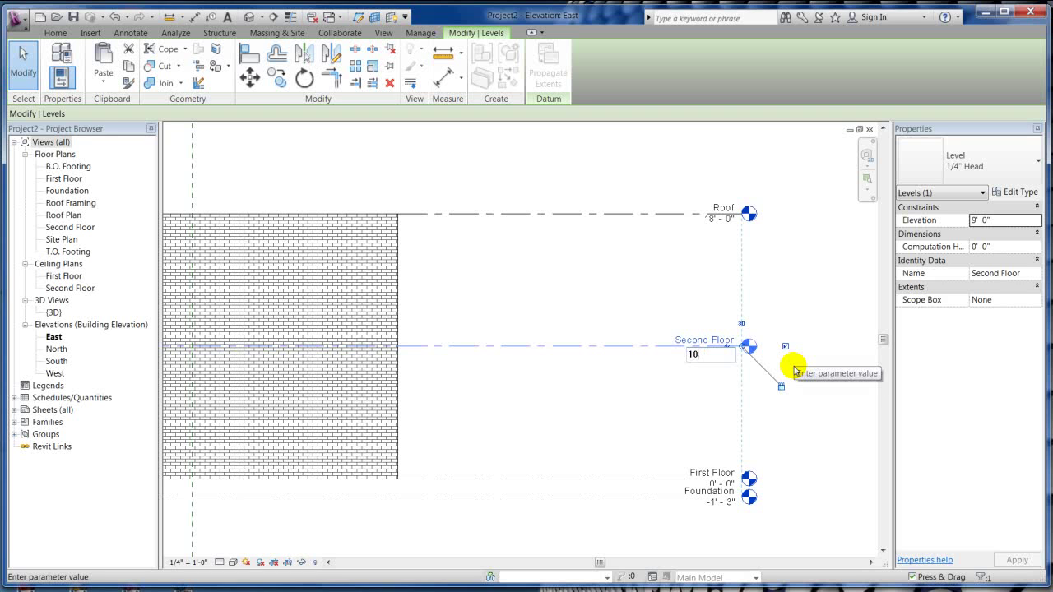
pyautogui.press('Return')
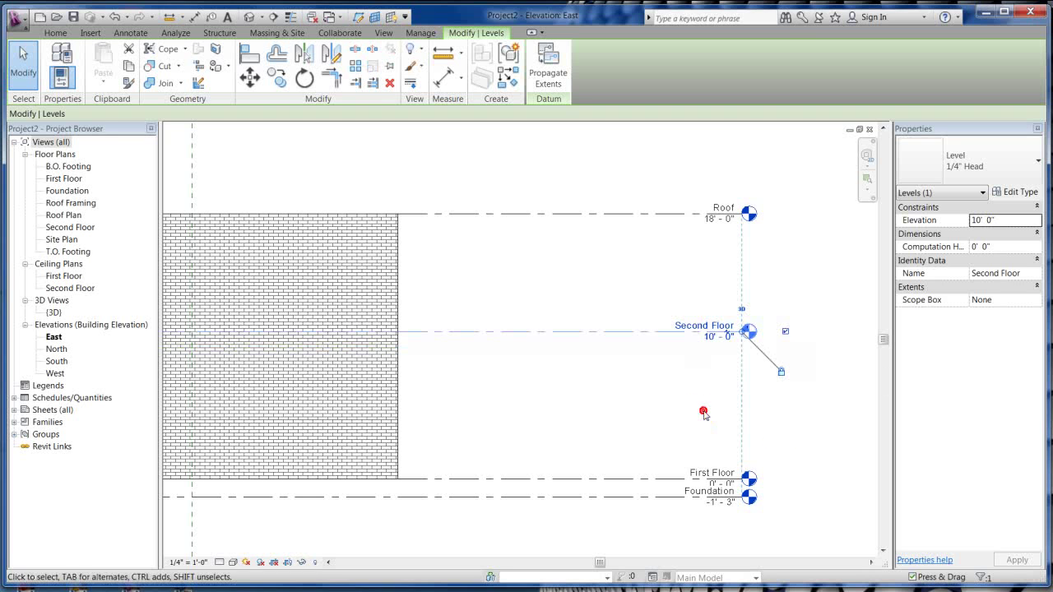
# Raise the Roof level elevation to 20' 0".
pyautogui.click(665, 215)
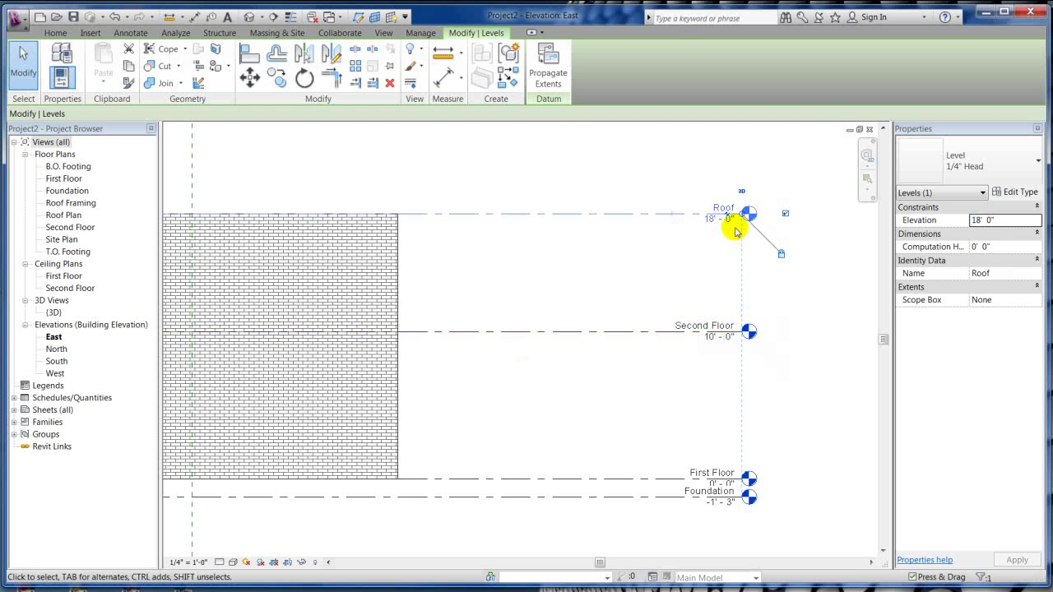
pyautogui.click(722, 219)
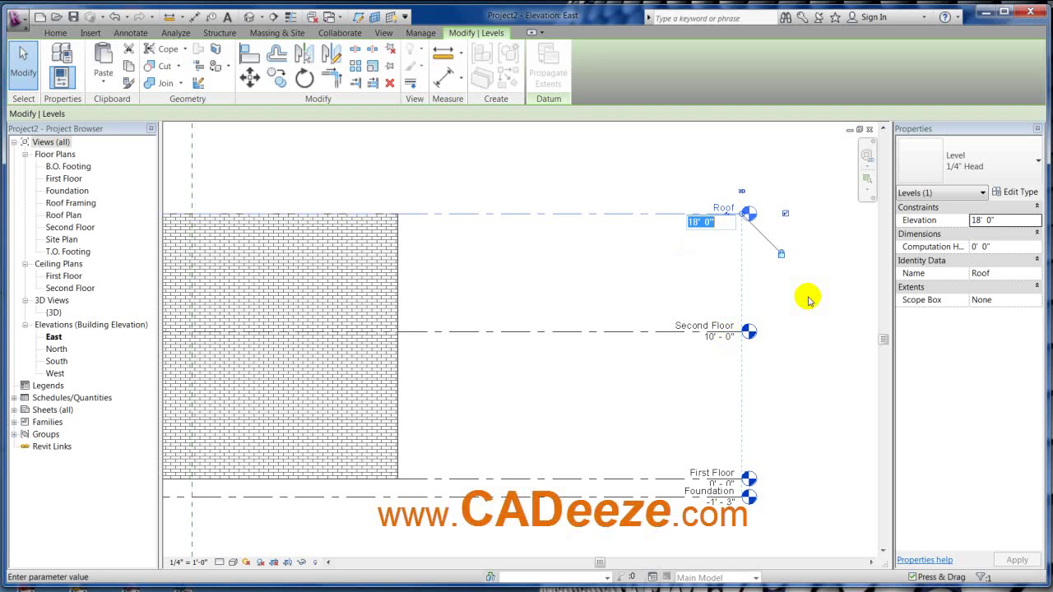
pyautogui.press('Return')
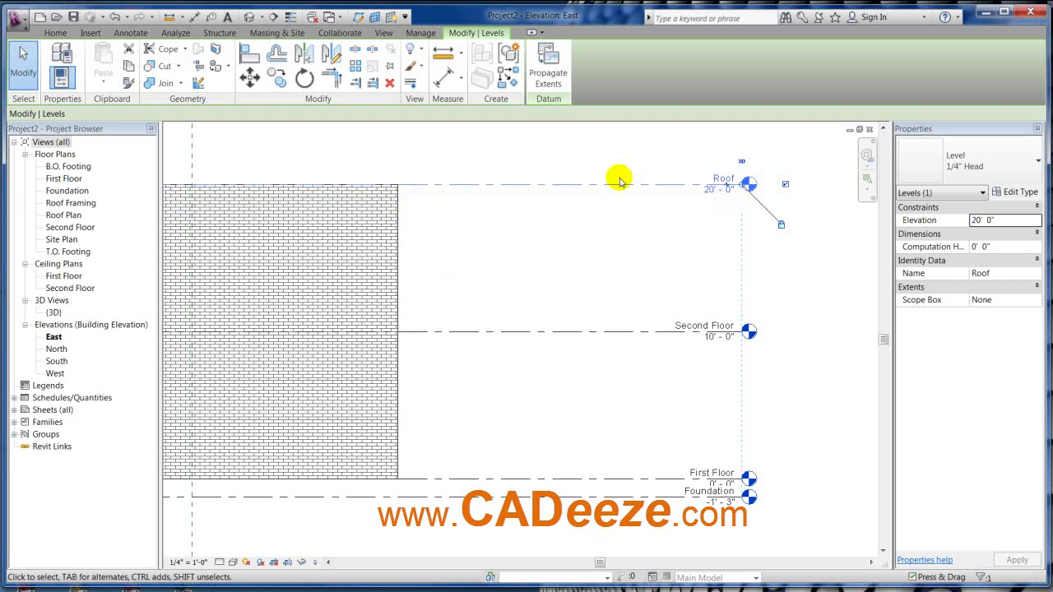
pyautogui.click(604, 240)
pyautogui.scroll(-2, 630, 235)
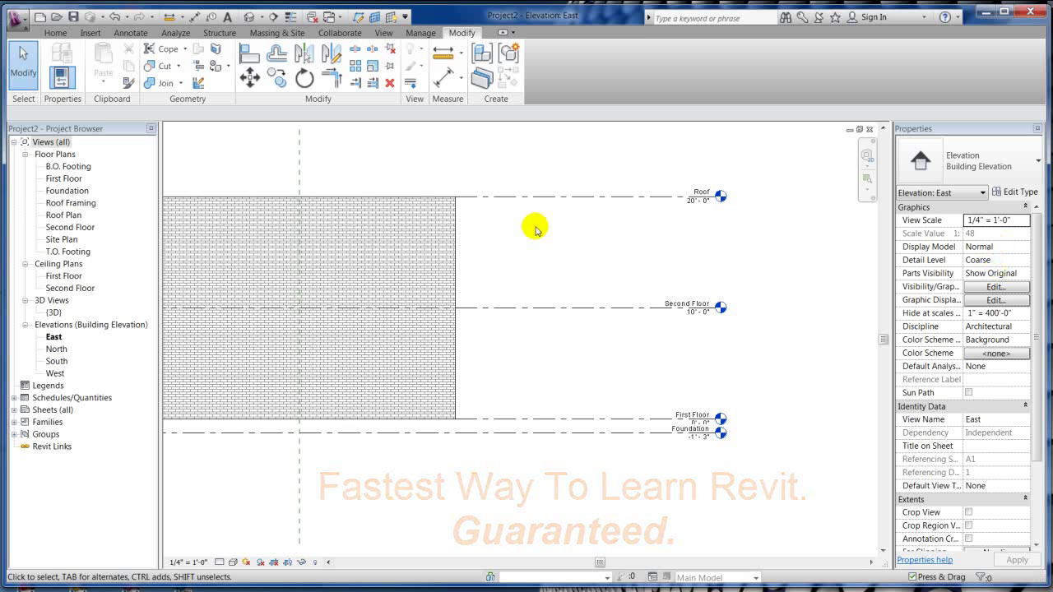
pyautogui.click(451, 226)
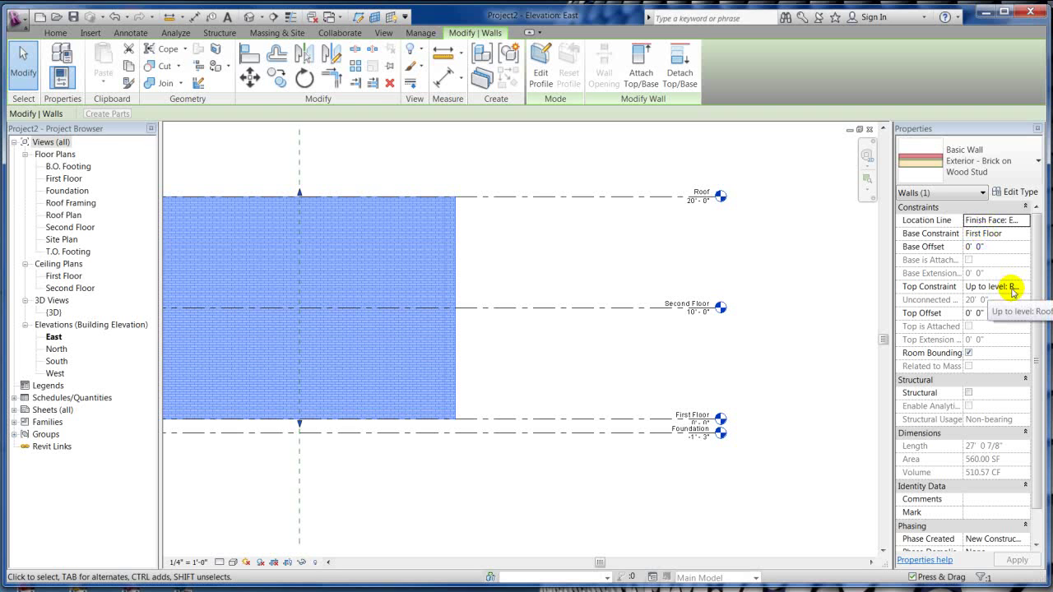
pyautogui.click(524, 165)
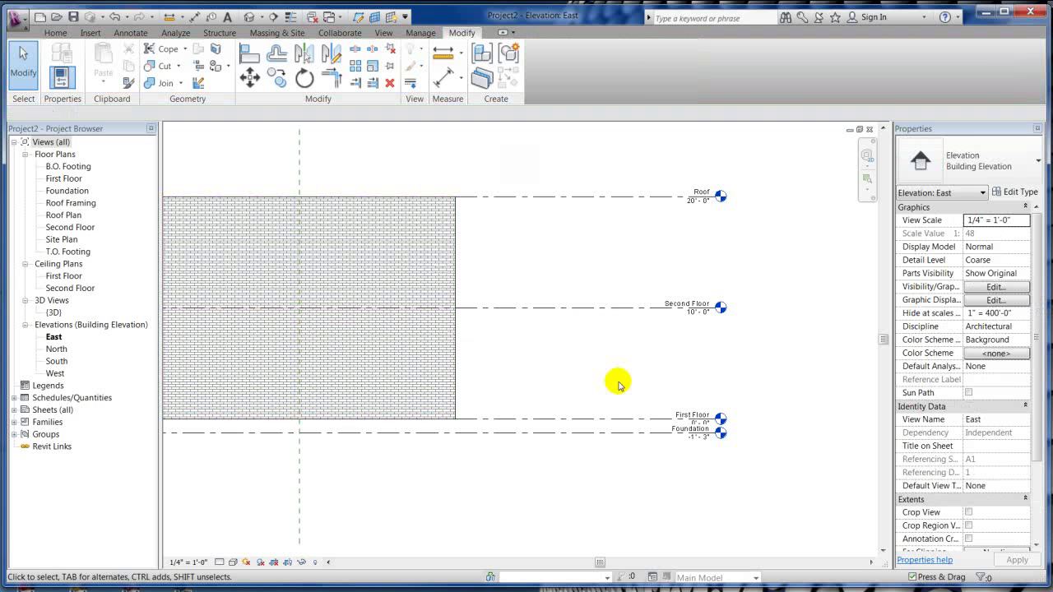
# Set the Second Floor level elevation to 11' 0" in the East elevation.
pyautogui.scroll(2, 774, 362)
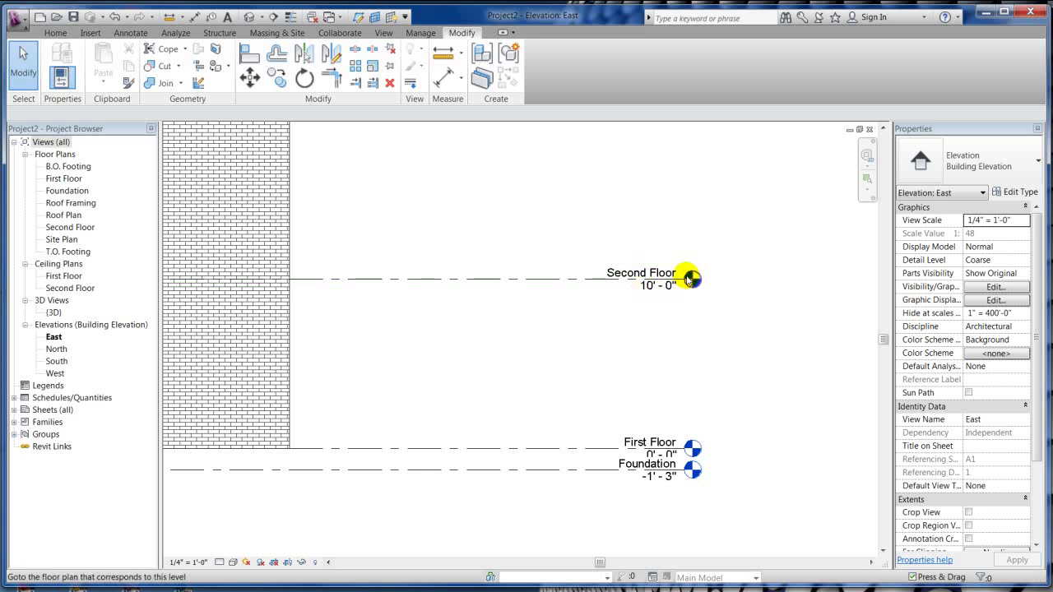
pyautogui.click(650, 285)
pyautogui.click(658, 286)
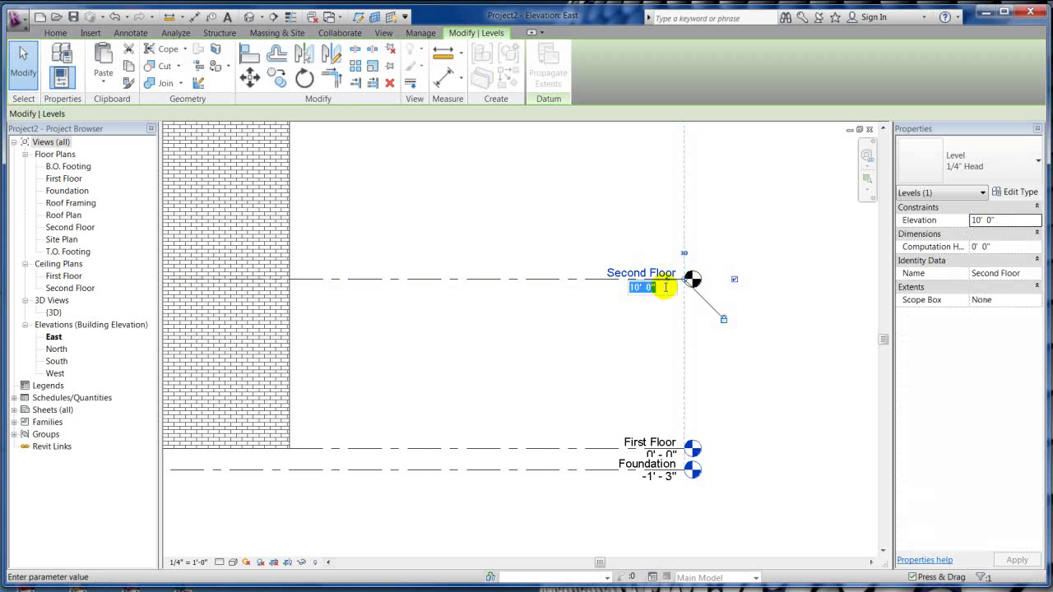
pyautogui.press('Return')
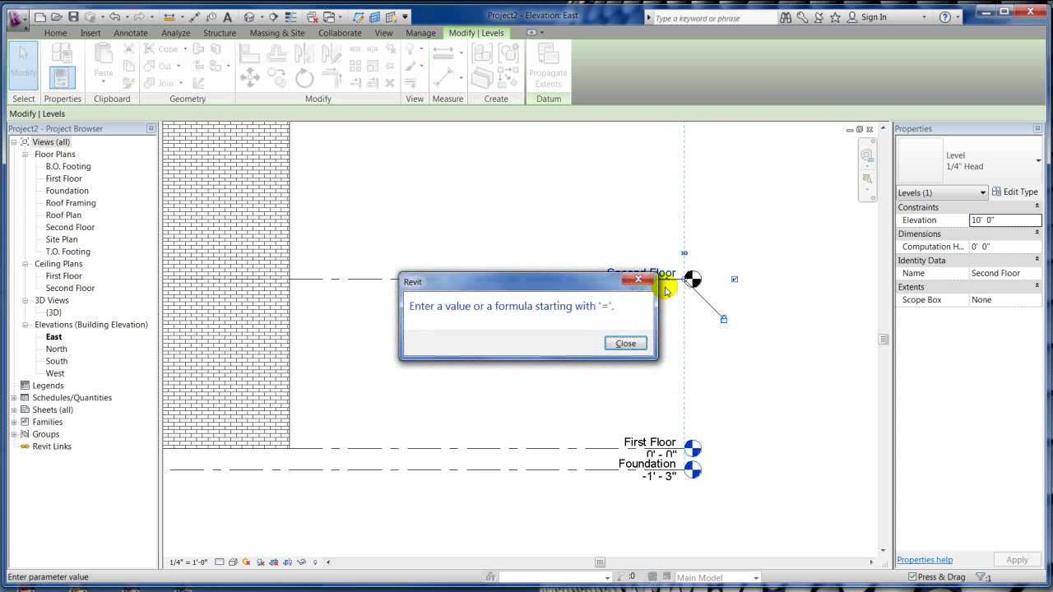
pyautogui.click(626, 344)
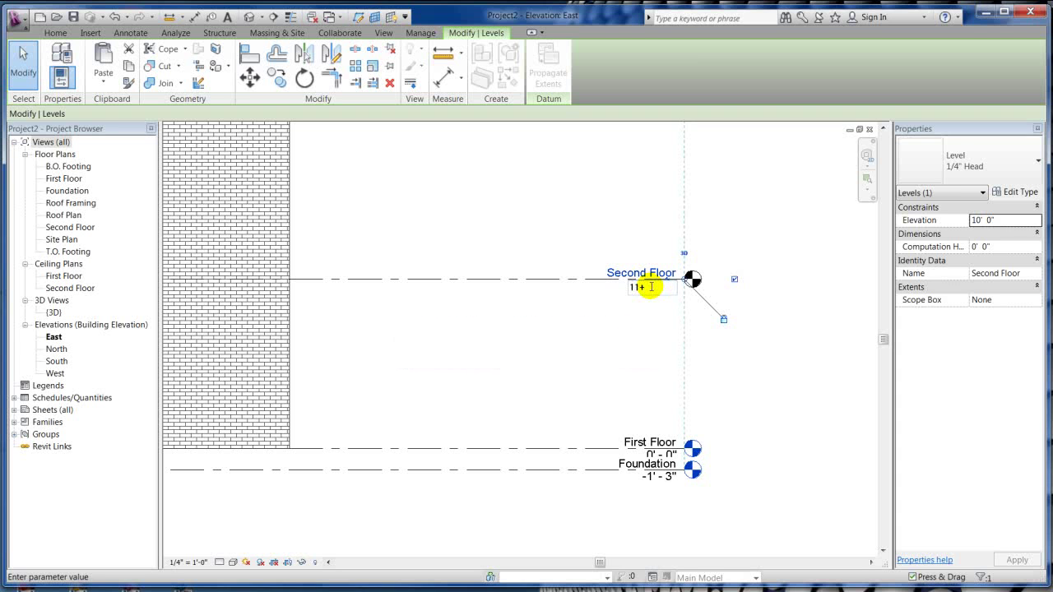
pyautogui.press('Return')
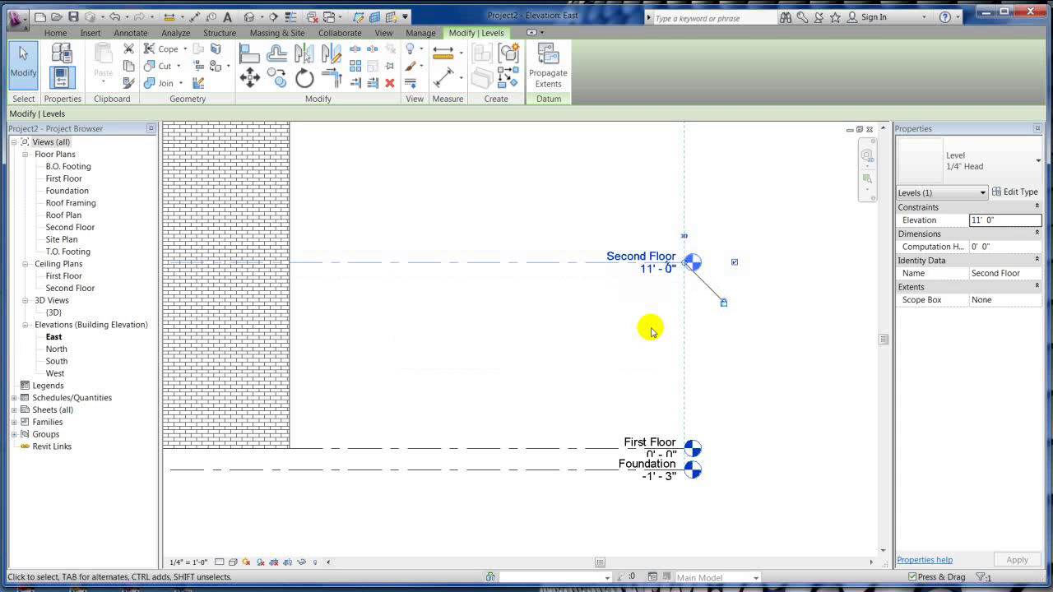
pyautogui.click(653, 327)
# Set the Roof level elevation to 21' 0".
pyautogui.scroll(-2, 662, 301)
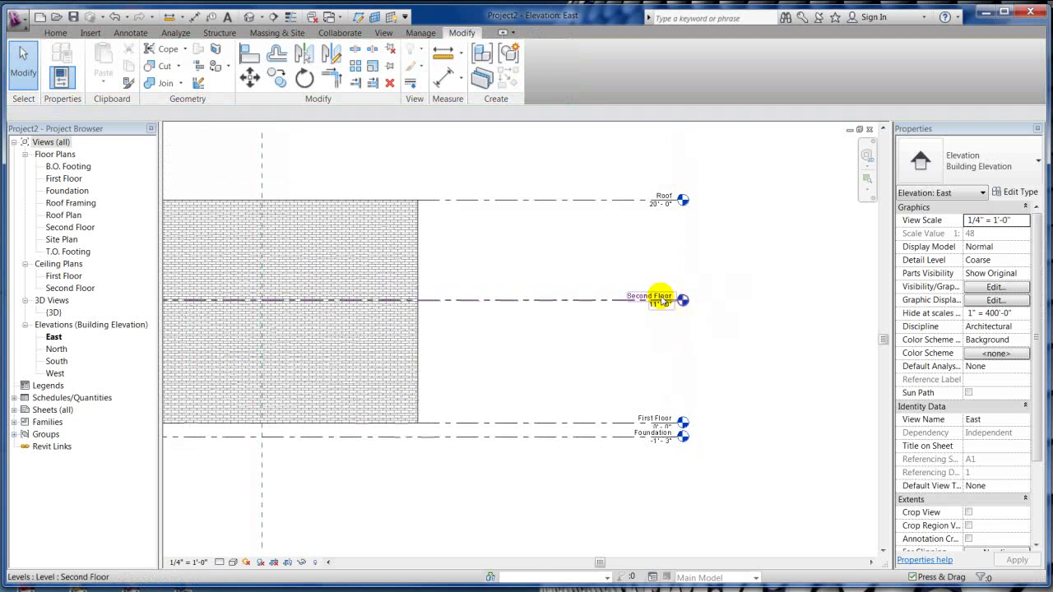
pyautogui.click(657, 211)
pyautogui.click(658, 207)
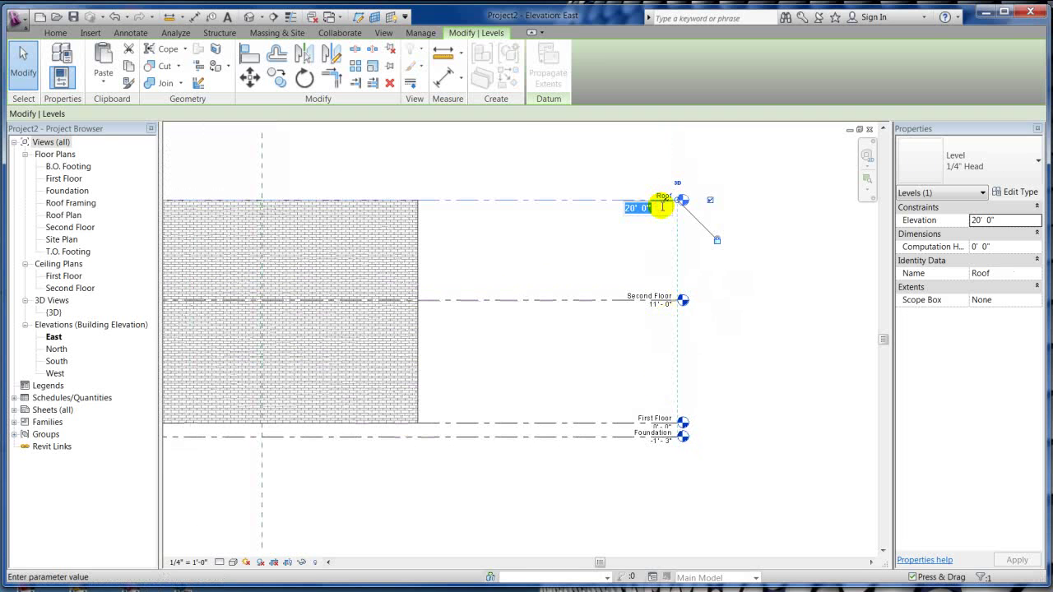
pyautogui.write('21')
pyautogui.press('Return')
pyautogui.click(669, 254)
pyautogui.scroll(-2, 756, 331)
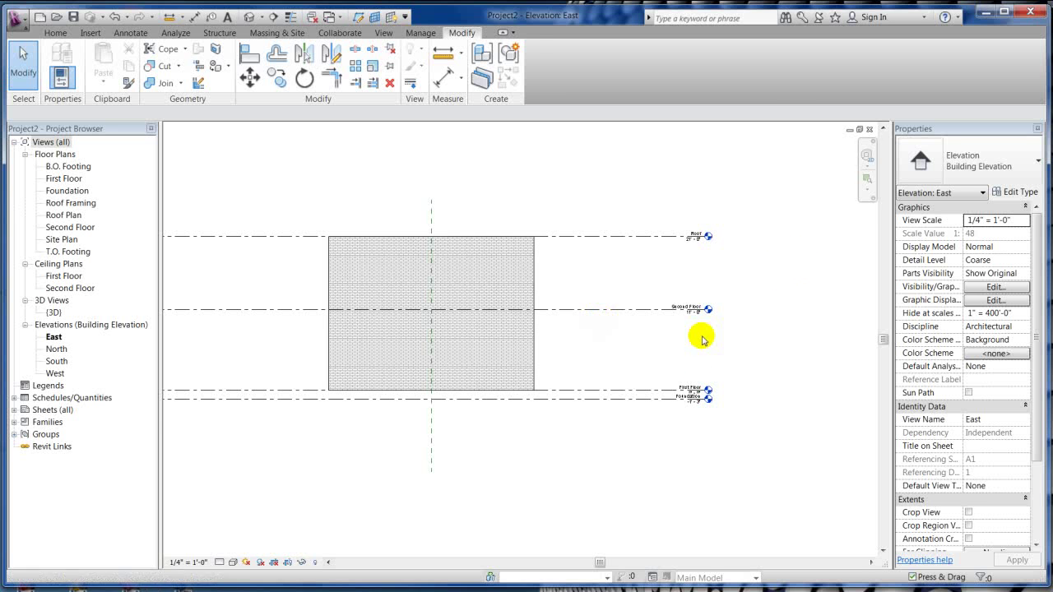
pyautogui.scroll(2, 696, 357)
pyautogui.click(686, 287)
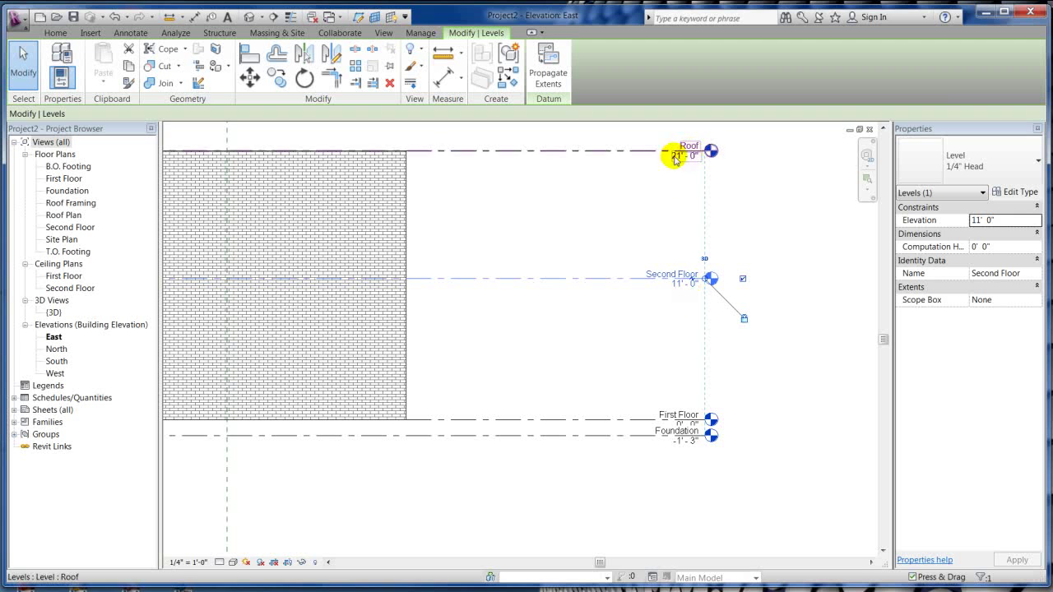
# Change the Roof level's spacing above Second Floor to 12'.
pyautogui.click(768, 223)
pyautogui.scroll(-3, 768, 223)
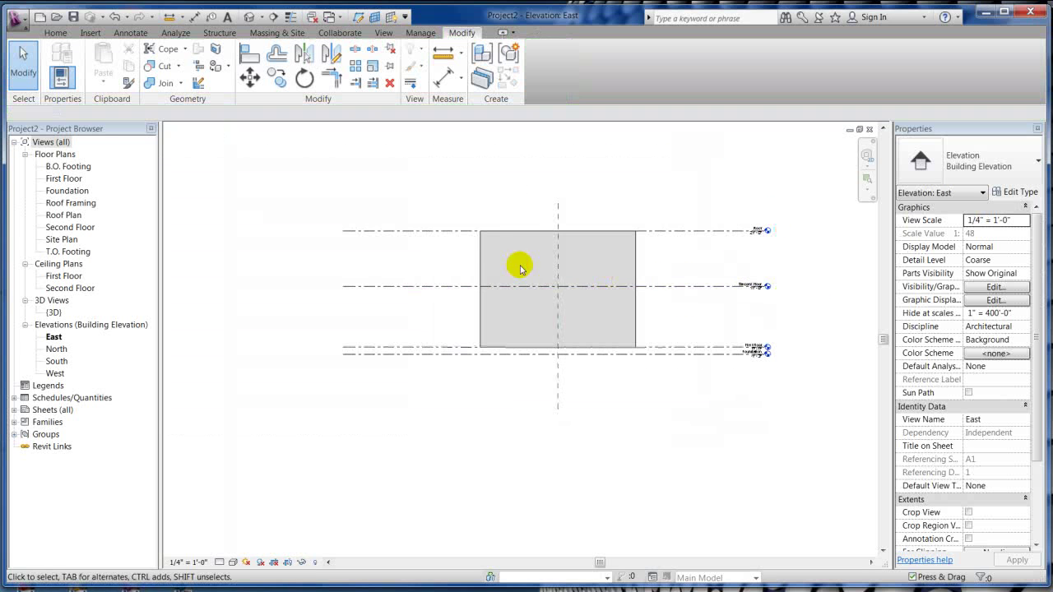
pyautogui.click(446, 231)
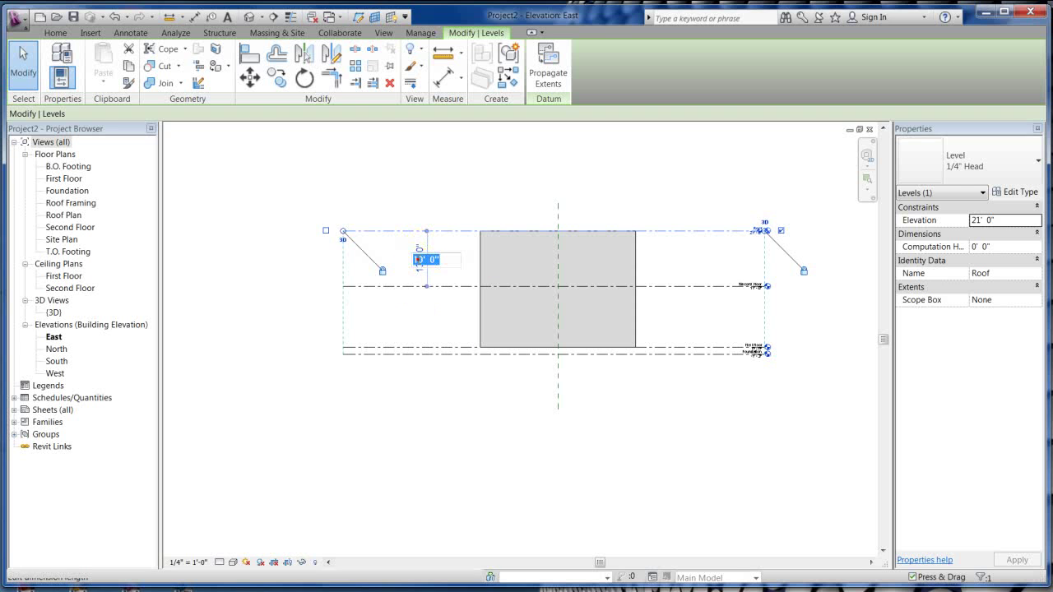
pyautogui.click(421, 261)
pyautogui.write('1')
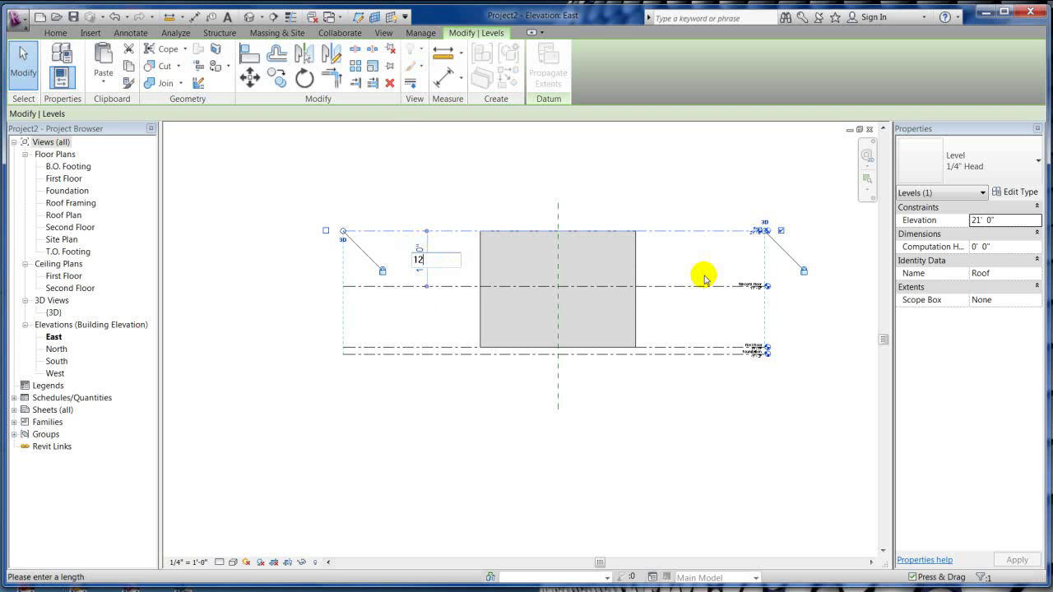
pyautogui.write('2')
pyautogui.press('Return')
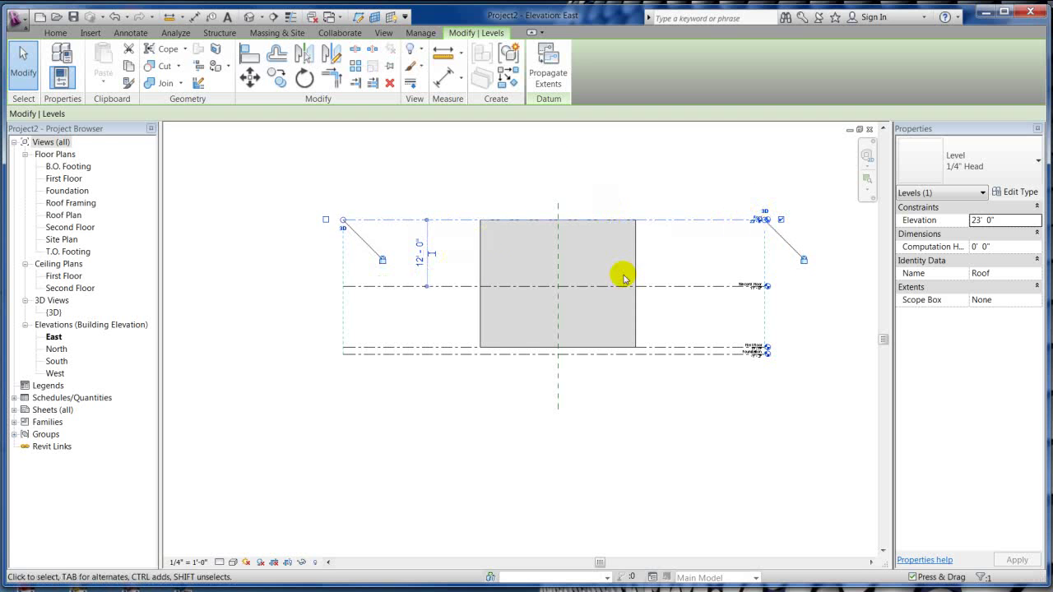
pyautogui.click(732, 240)
# Reduce the Roof level spacing to 10' above Second Floor and close the East elevation.
pyautogui.scroll(5, 730, 230)
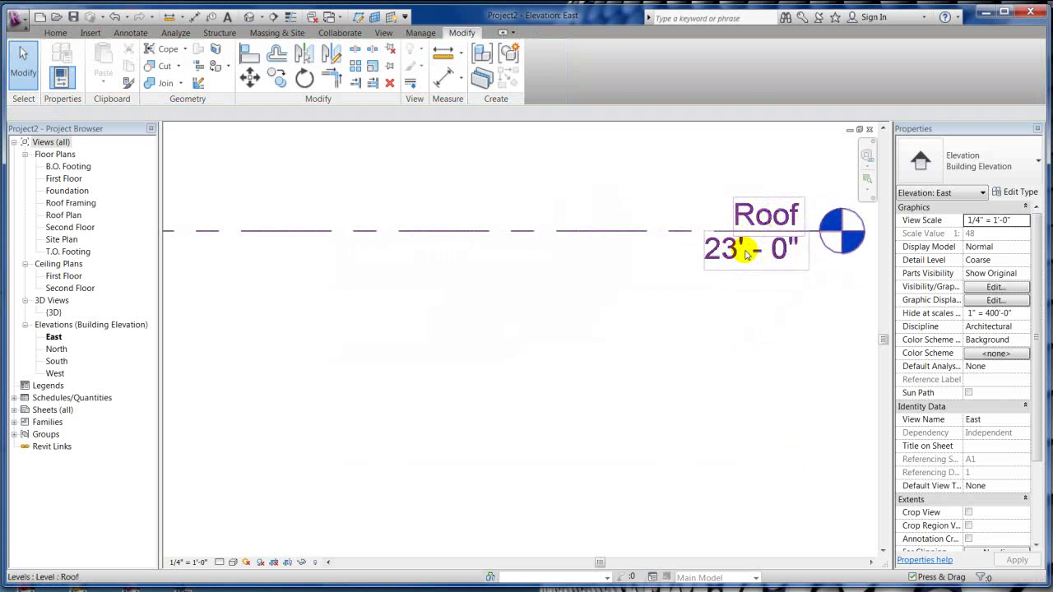
pyautogui.scroll(-5, 747, 255)
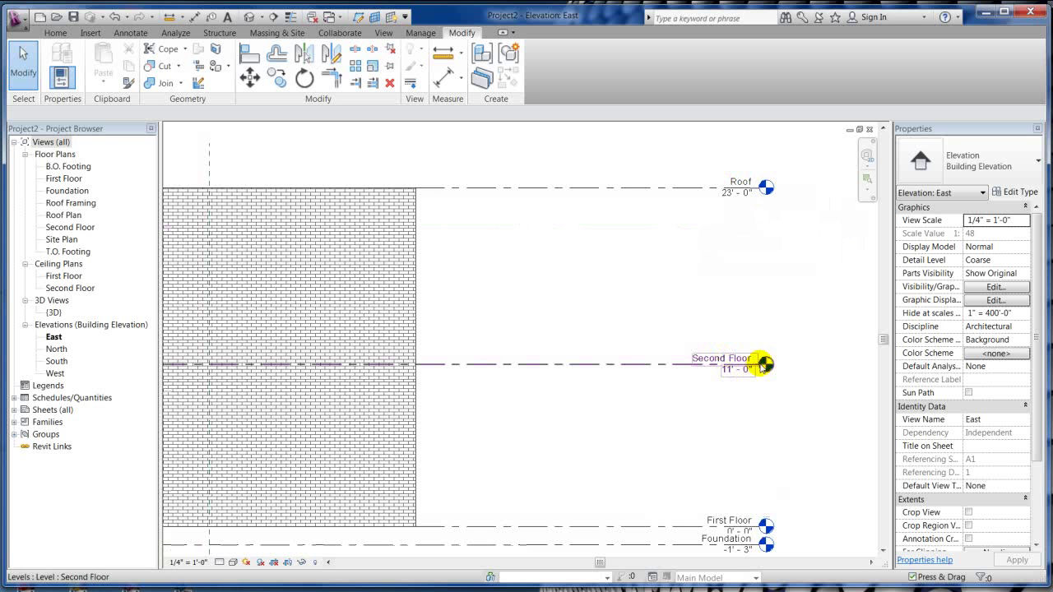
pyautogui.scroll(-4, 782, 307)
pyautogui.click(354, 248)
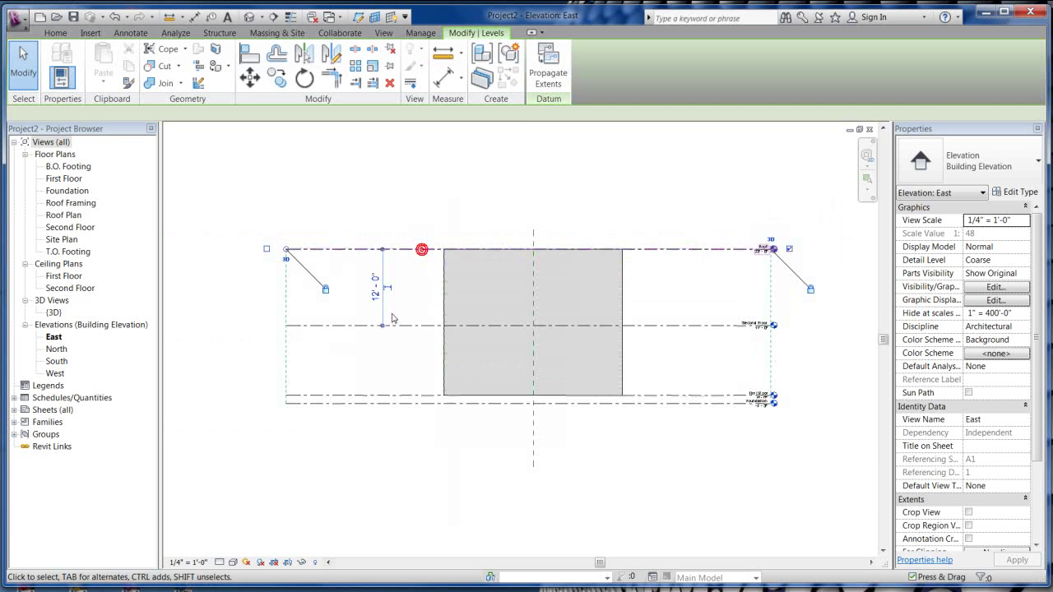
pyautogui.click(374, 286)
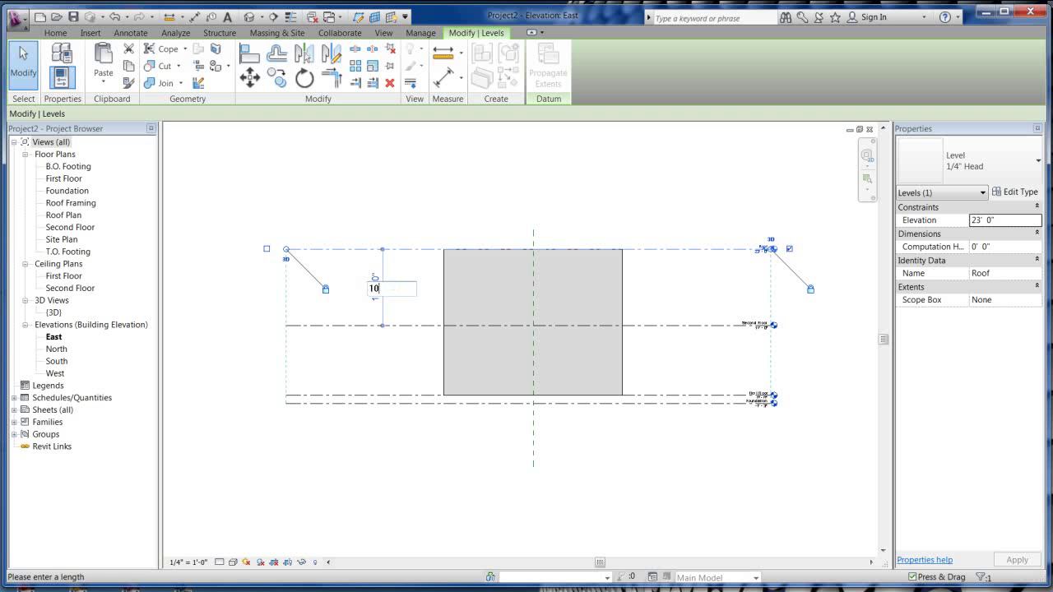
pyautogui.write('10')
pyautogui.press('Return')
pyautogui.click(538, 183)
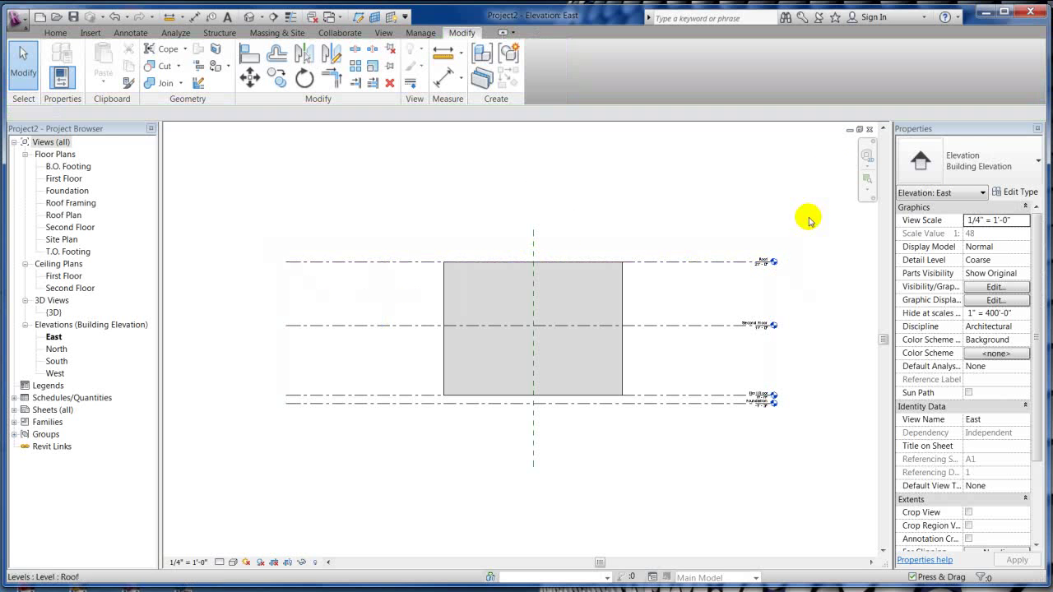
pyautogui.click(868, 129)
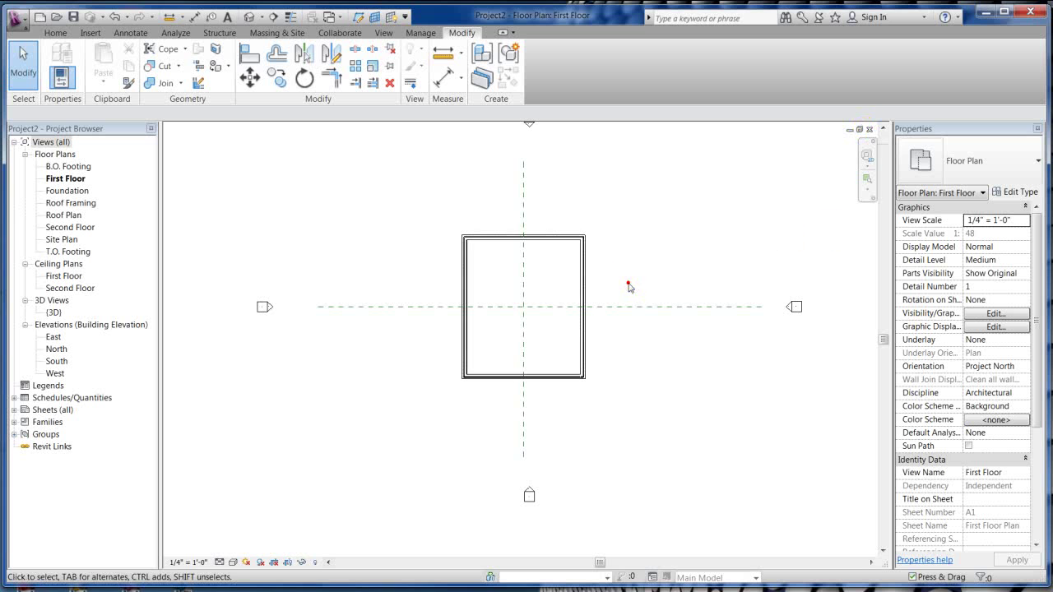
# Start the Wall tool using the Basic Wall Interior - 4 1/2" Partition type.
pyautogui.scroll(3, 610, 301)
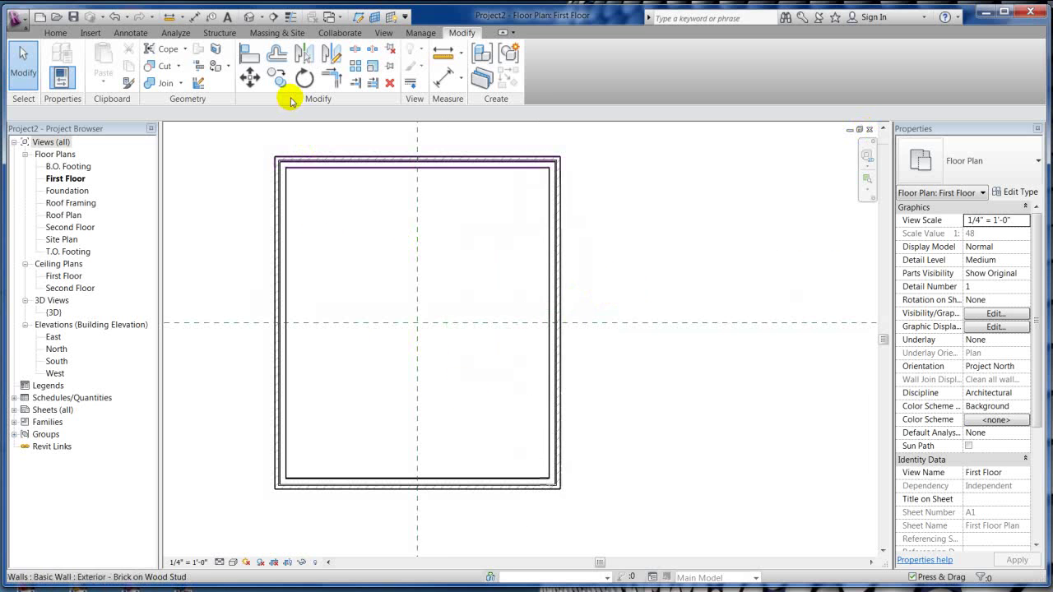
pyautogui.click(54, 32)
pyautogui.click(58, 54)
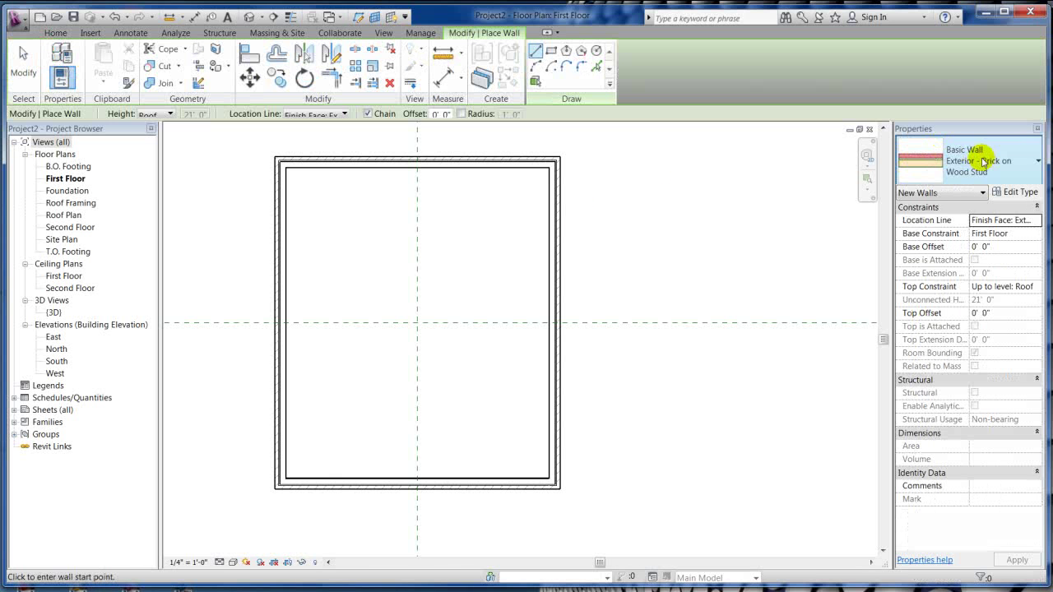
pyautogui.click(982, 156)
pyautogui.scroll(-1, 895, 436)
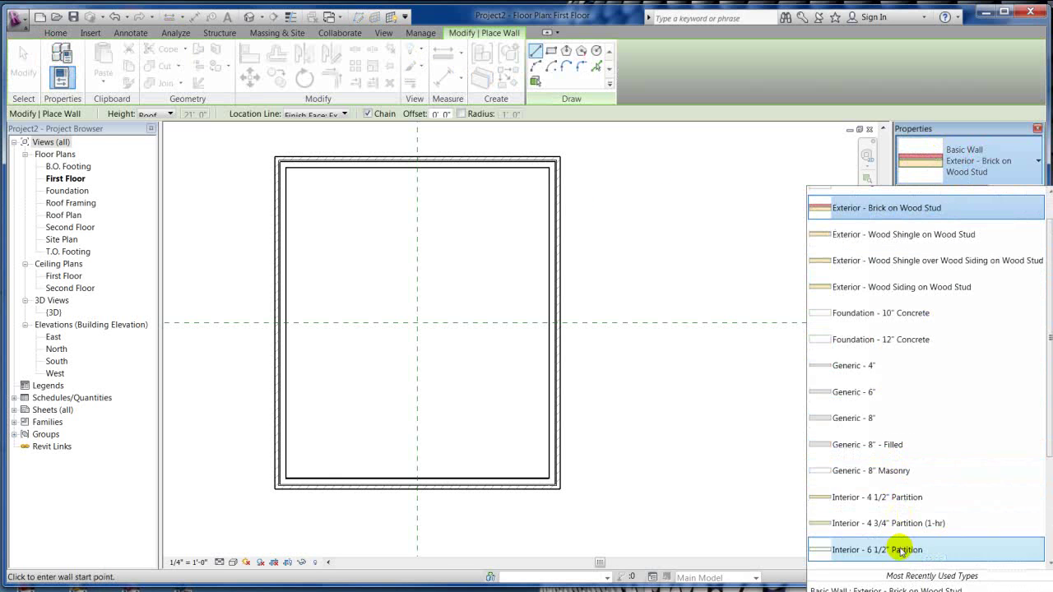
pyautogui.click(916, 499)
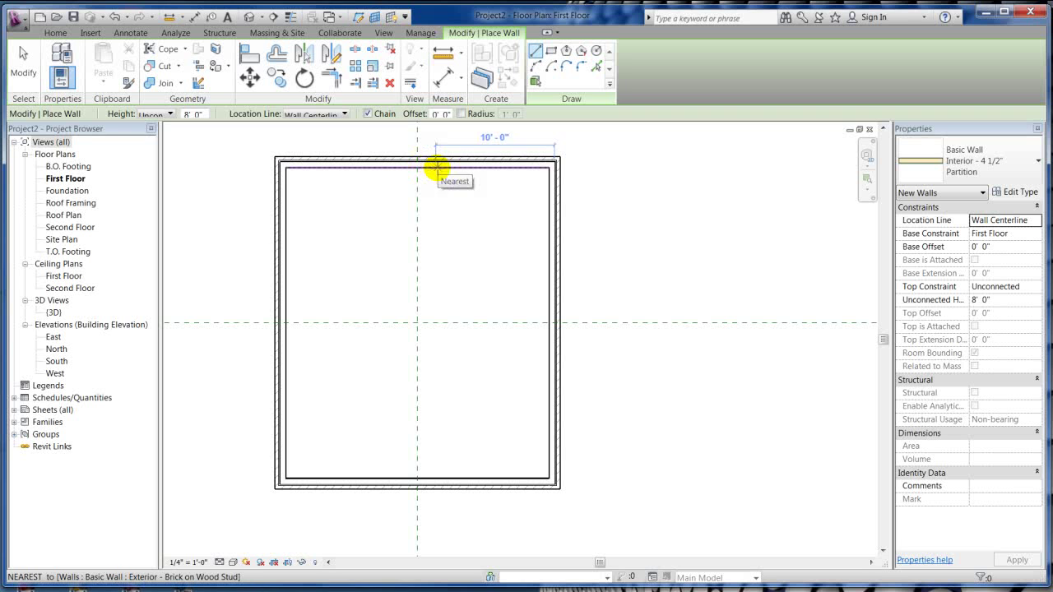
pyautogui.scroll(-5, 437, 167)
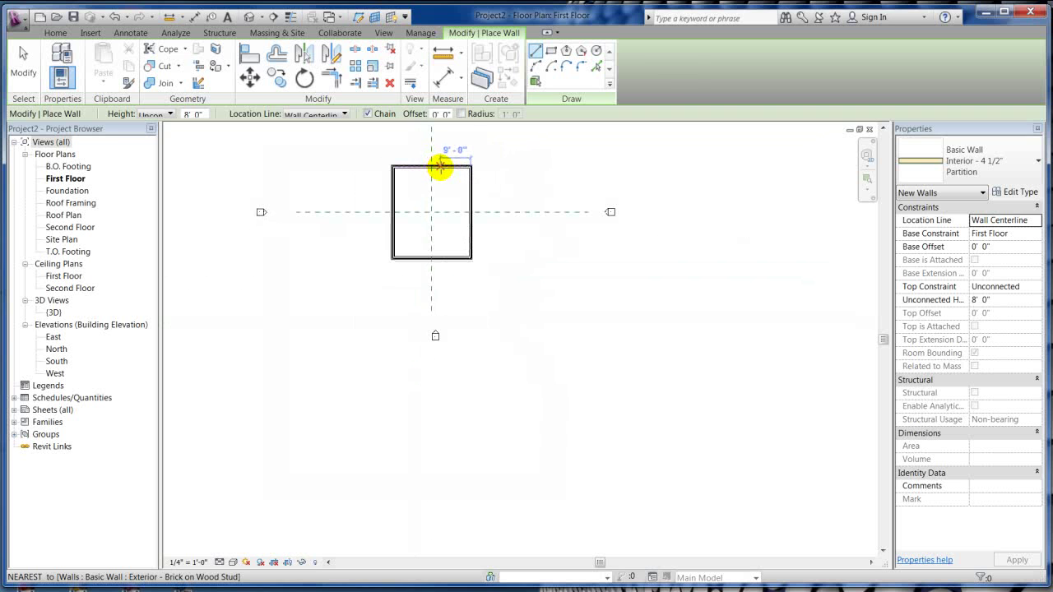
pyautogui.scroll(-4, 443, 166)
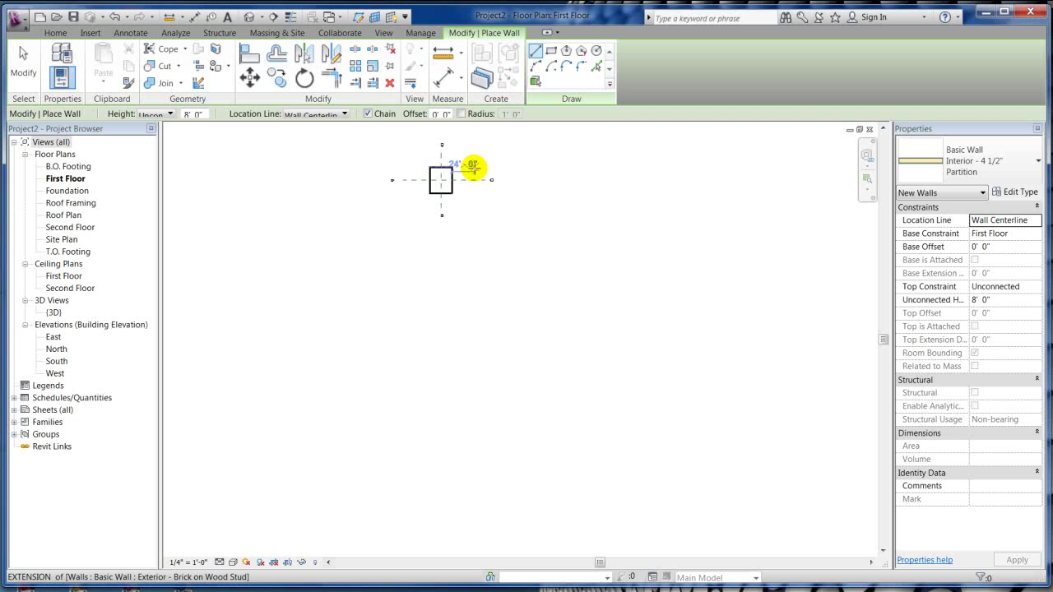
pyautogui.scroll(5, 473, 166)
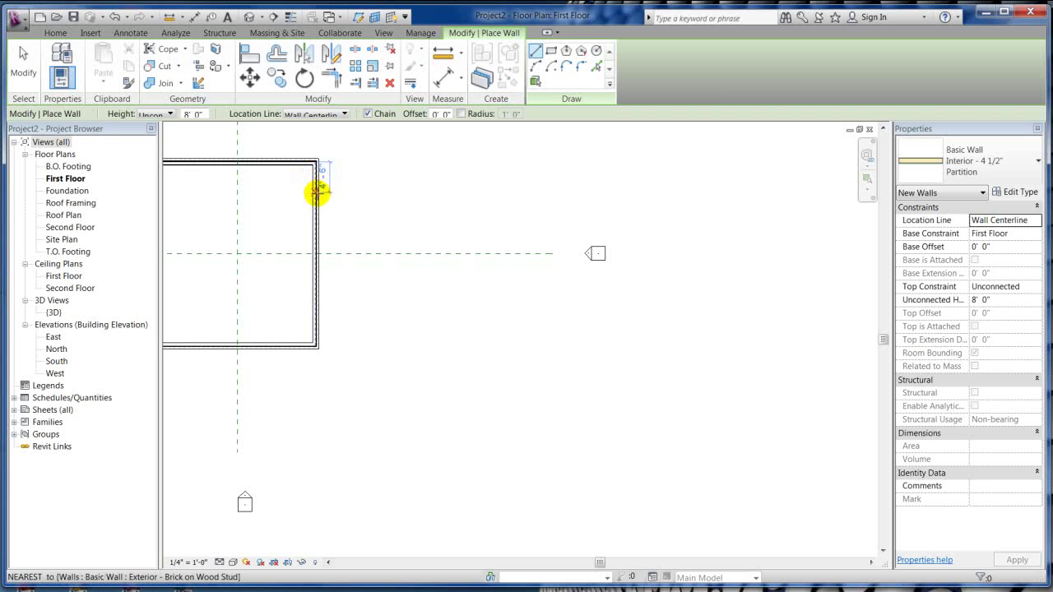
pyautogui.scroll(5, 317, 200)
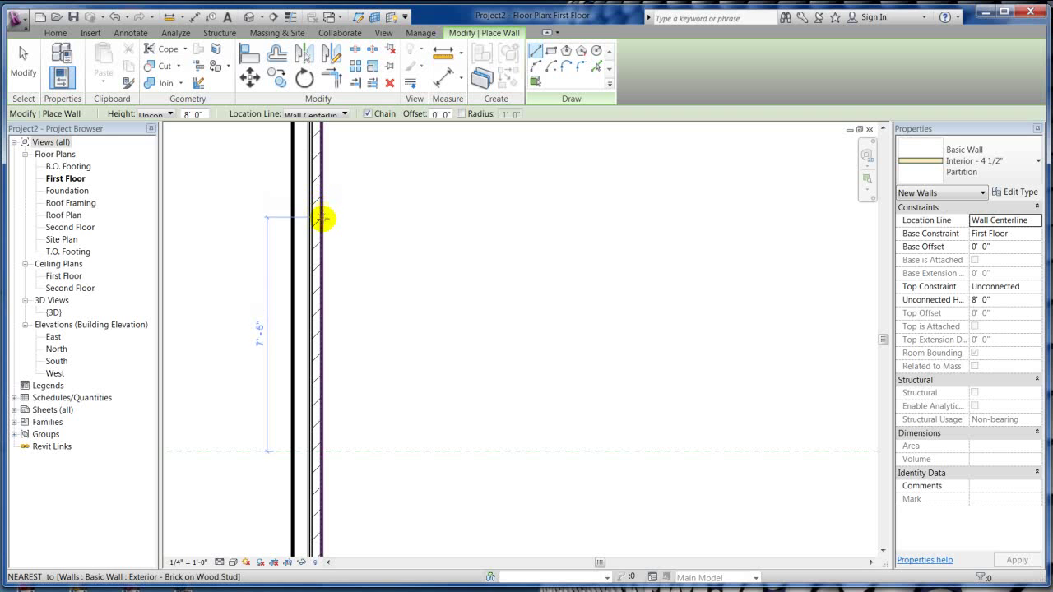
pyautogui.scroll(-4, 321, 222)
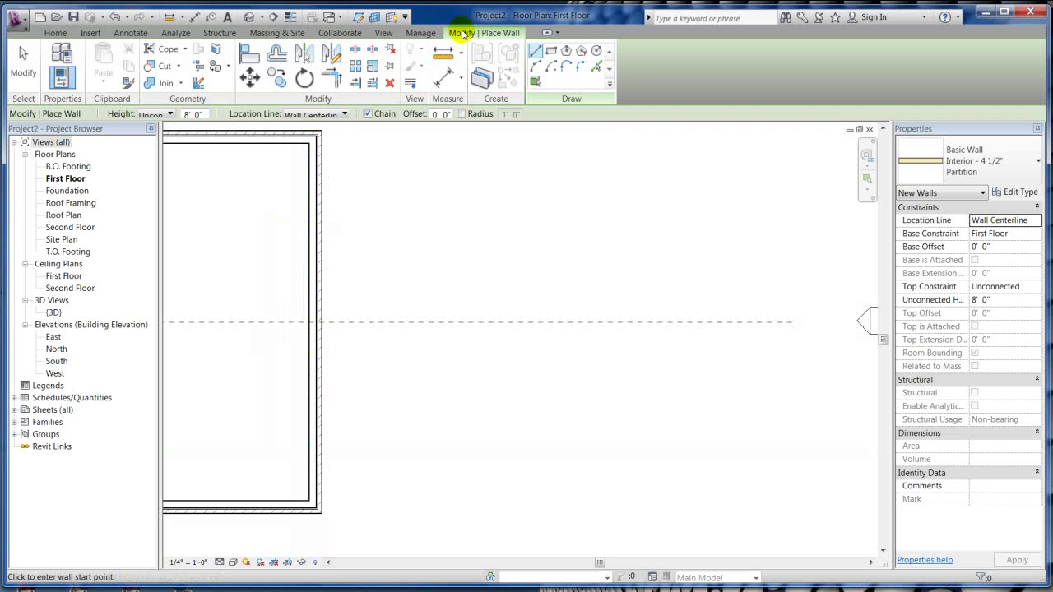
pyautogui.click(421, 33)
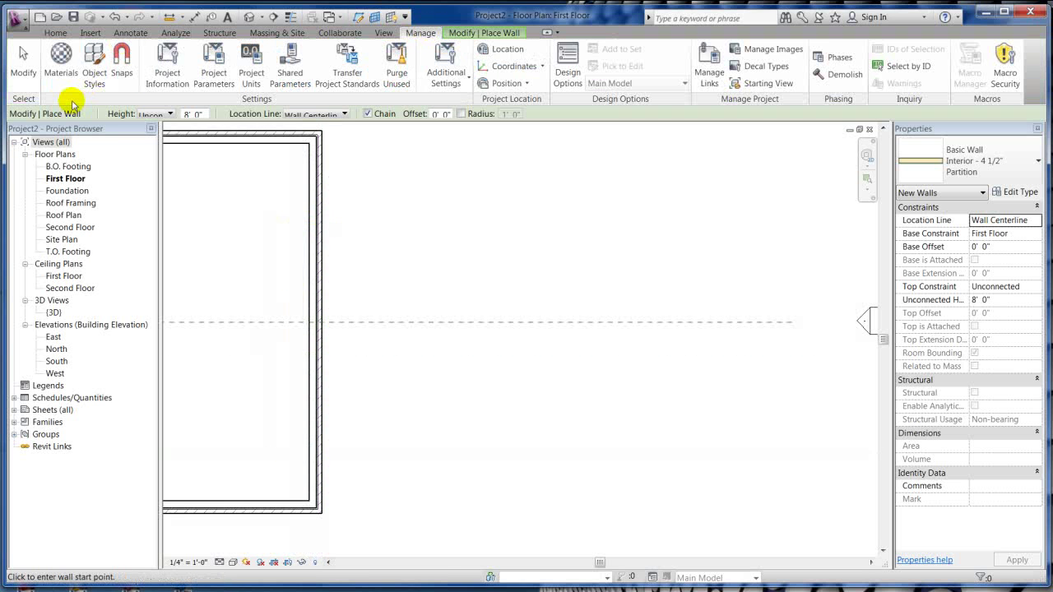
pyautogui.click(122, 57)
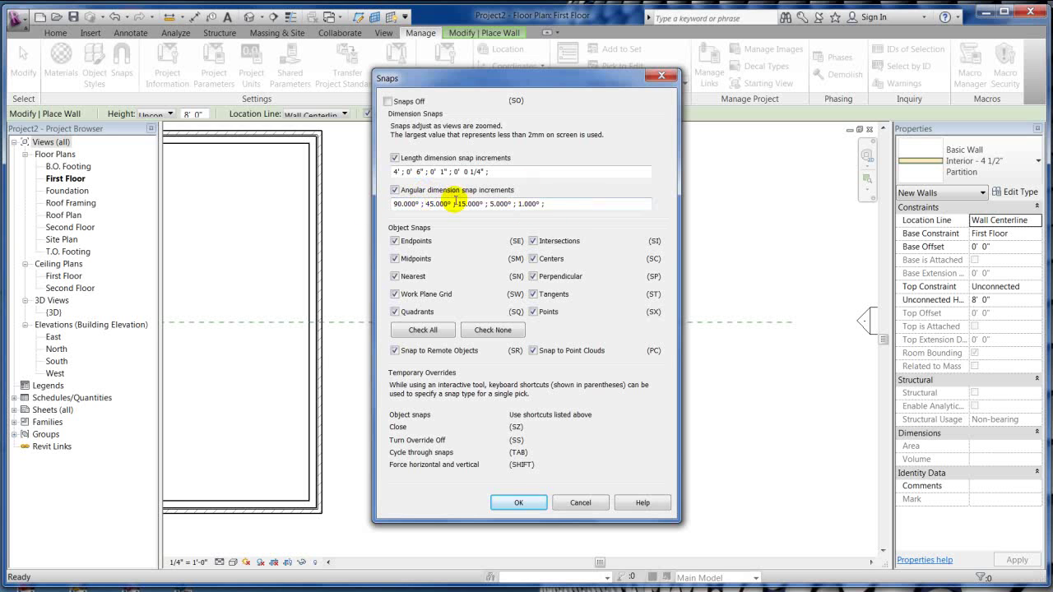
pyautogui.click(576, 503)
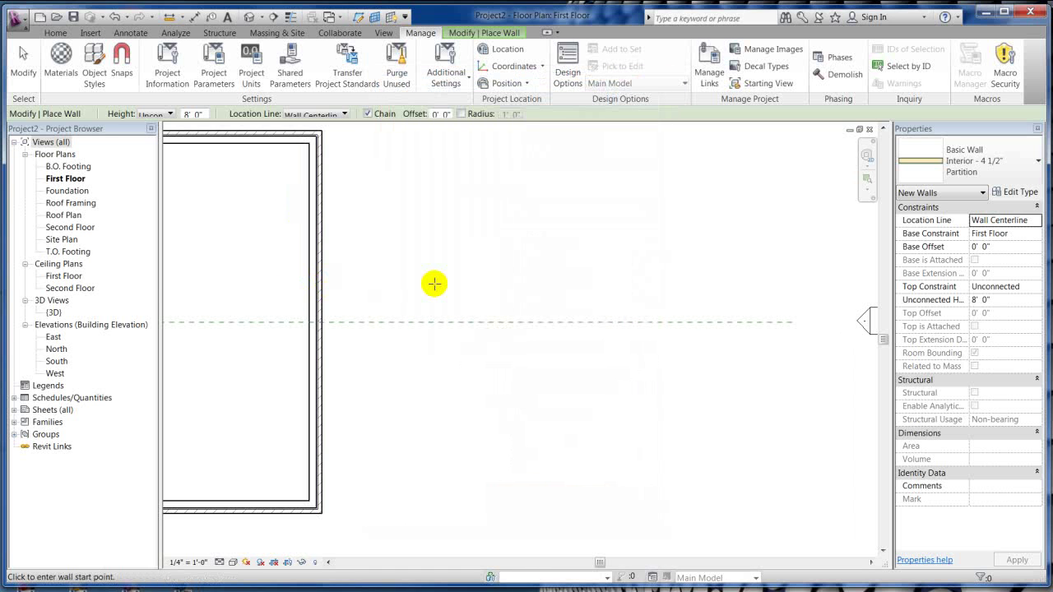
pyautogui.scroll(-5, 434, 284)
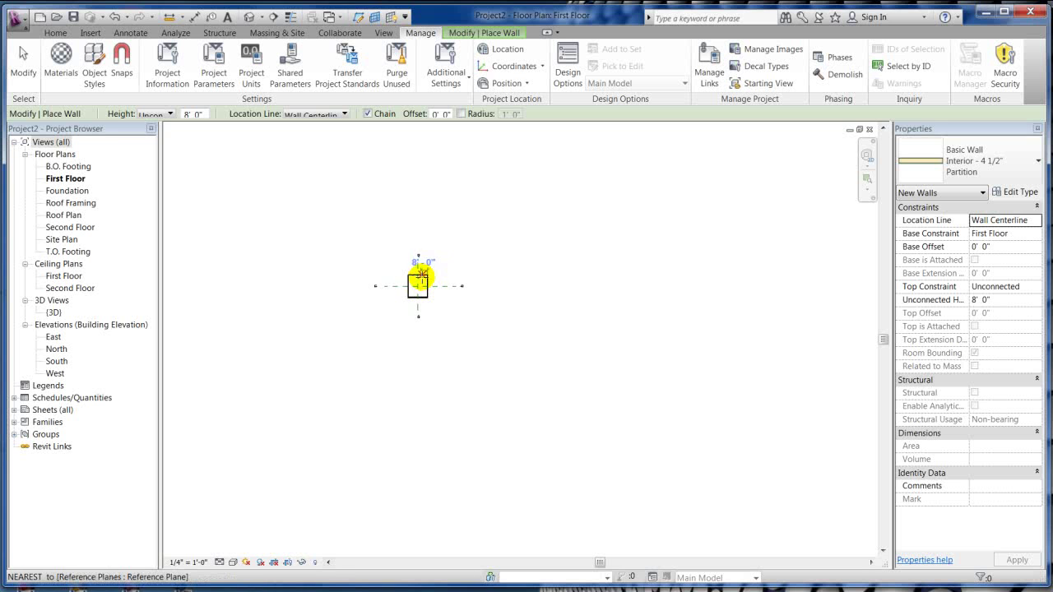
pyautogui.scroll(5, 420, 277)
pyautogui.scroll(2, 371, 308)
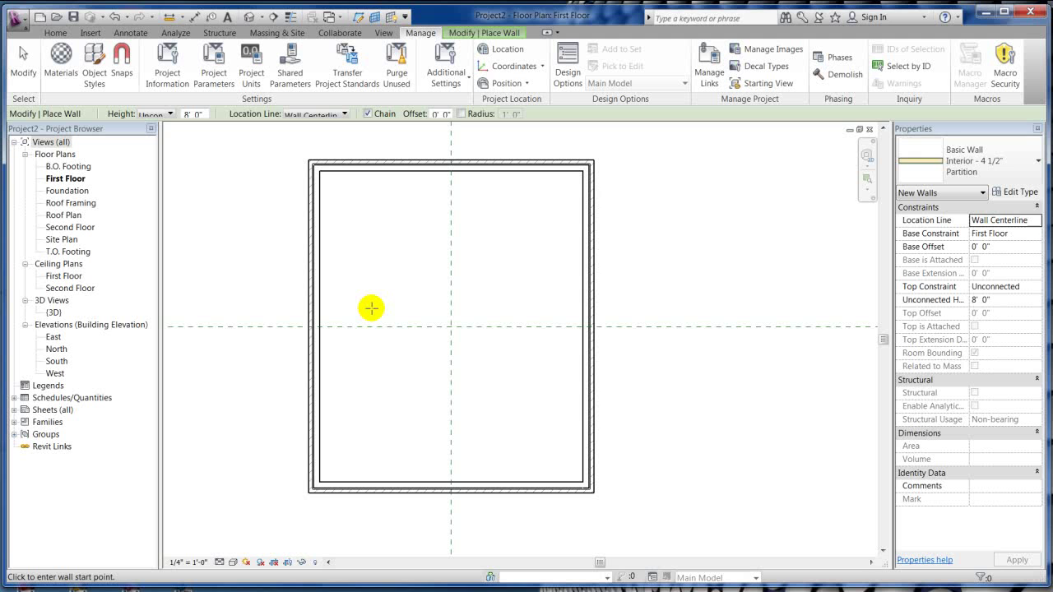
# Draw a chained partition from the top wall down and across to the right wall.
pyautogui.press('Escape')
pyautogui.press('Escape')
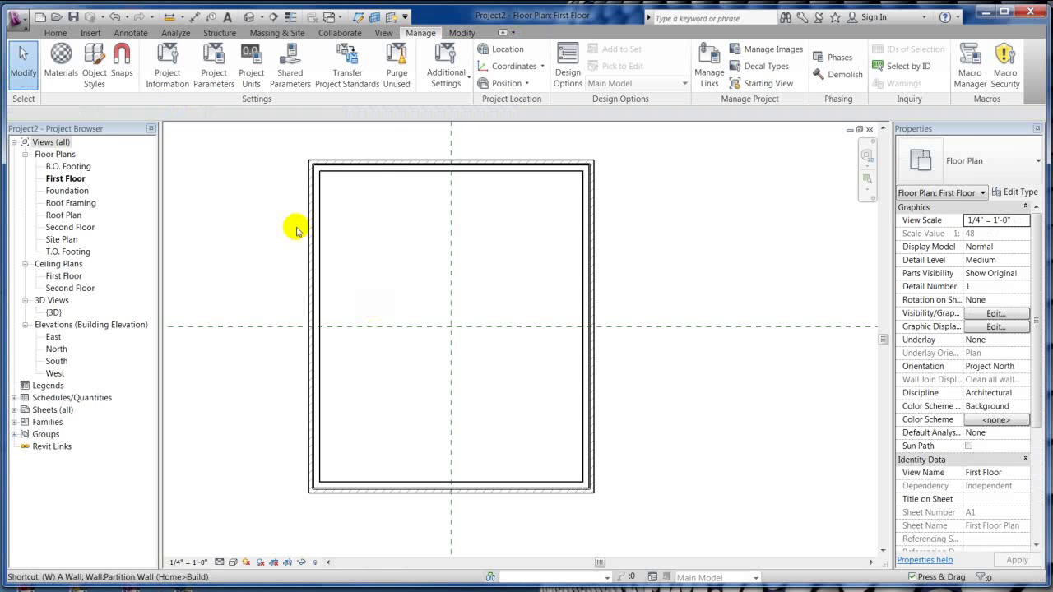
pyautogui.press('a')
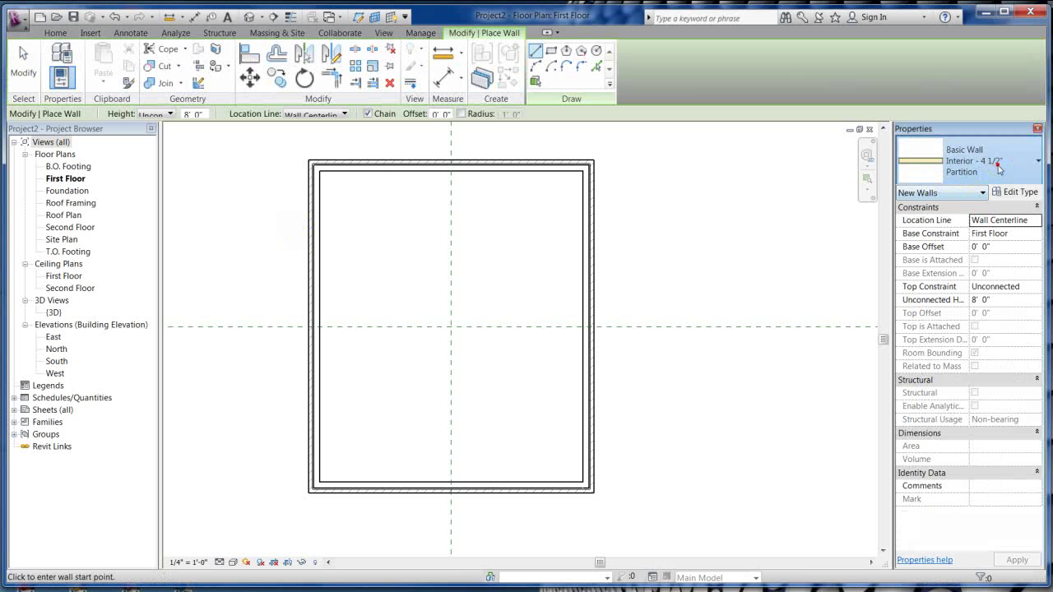
pyautogui.click(997, 164)
pyautogui.click(994, 161)
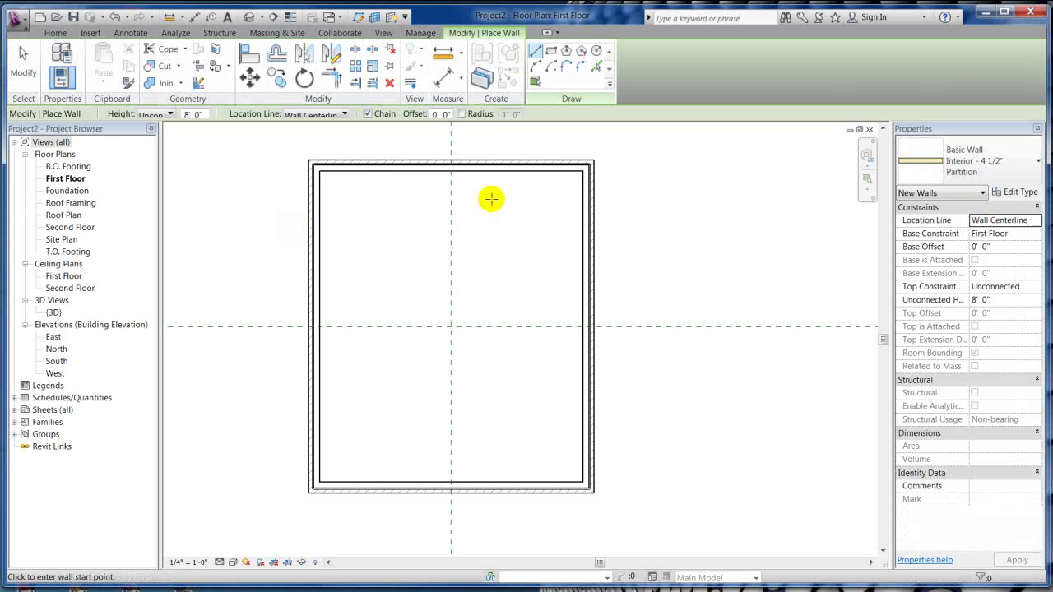
pyautogui.click(455, 189)
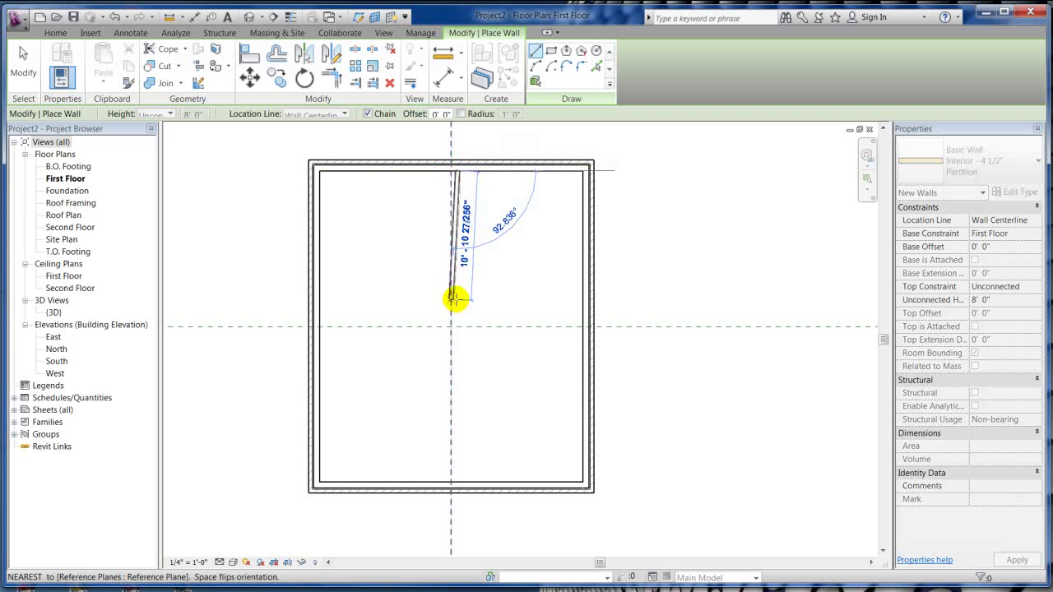
pyautogui.click(455, 311)
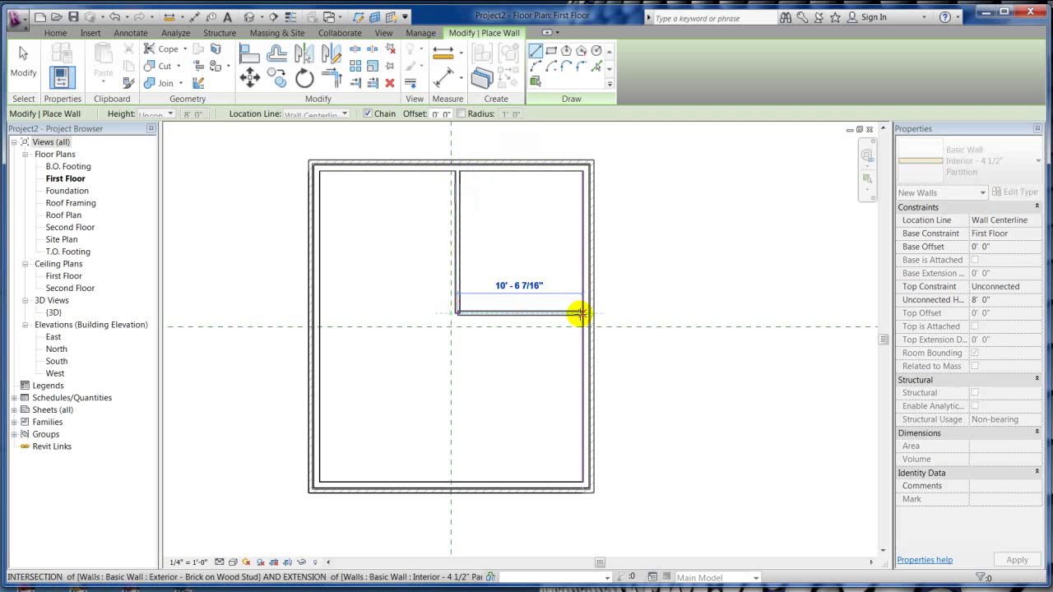
pyautogui.click(583, 312)
pyautogui.press('Escape')
pyautogui.press('Escape')
# Place the vertical partition 11' 4" from the right exterior wall.
pyautogui.scroll(3, 603, 287)
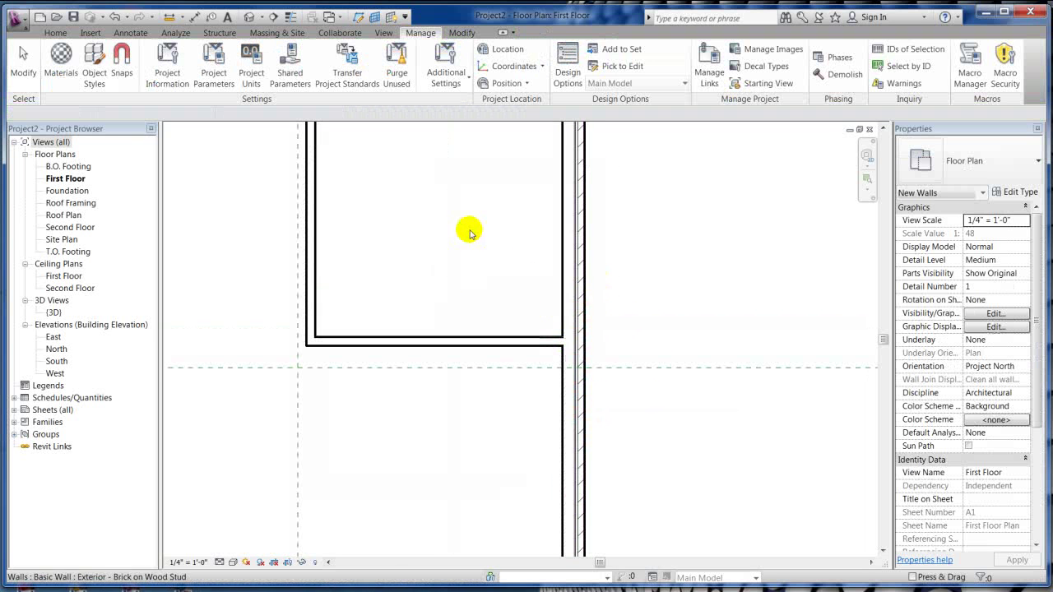
pyautogui.moveTo(432, 227); pyautogui.dragTo(445, 350, button='middle')
pyautogui.scroll(-2, 468, 345)
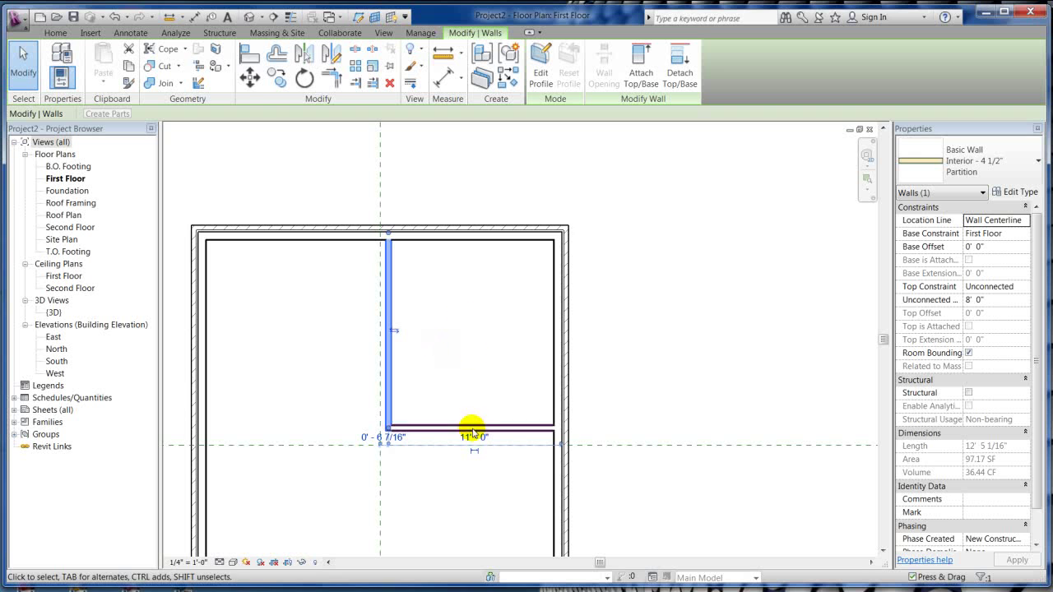
pyautogui.scroll(1, 403, 445)
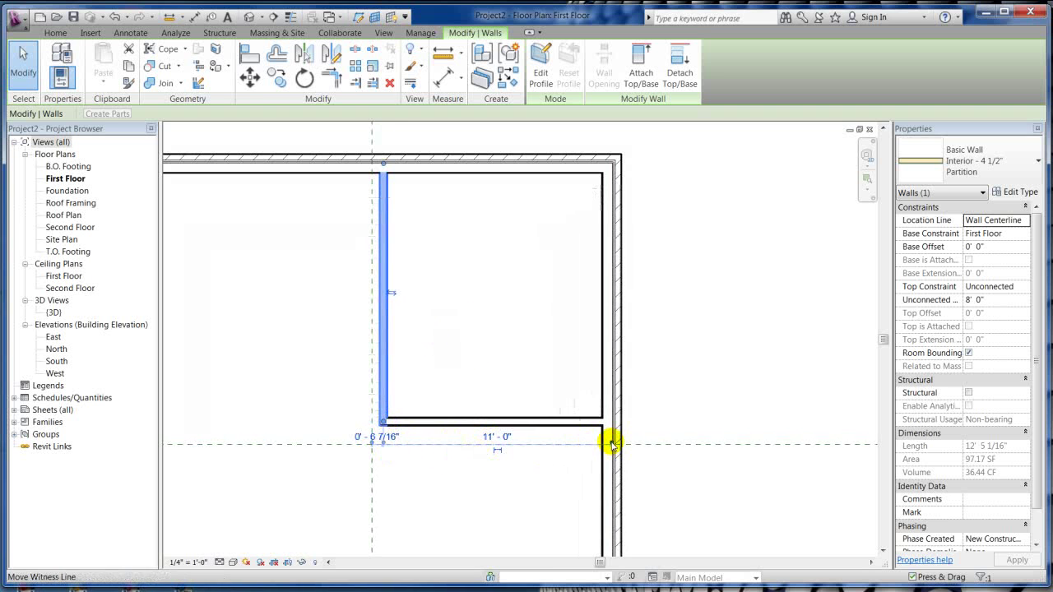
pyautogui.moveTo(611, 444); pyautogui.dragTo(622, 432)
pyautogui.click(498, 437)
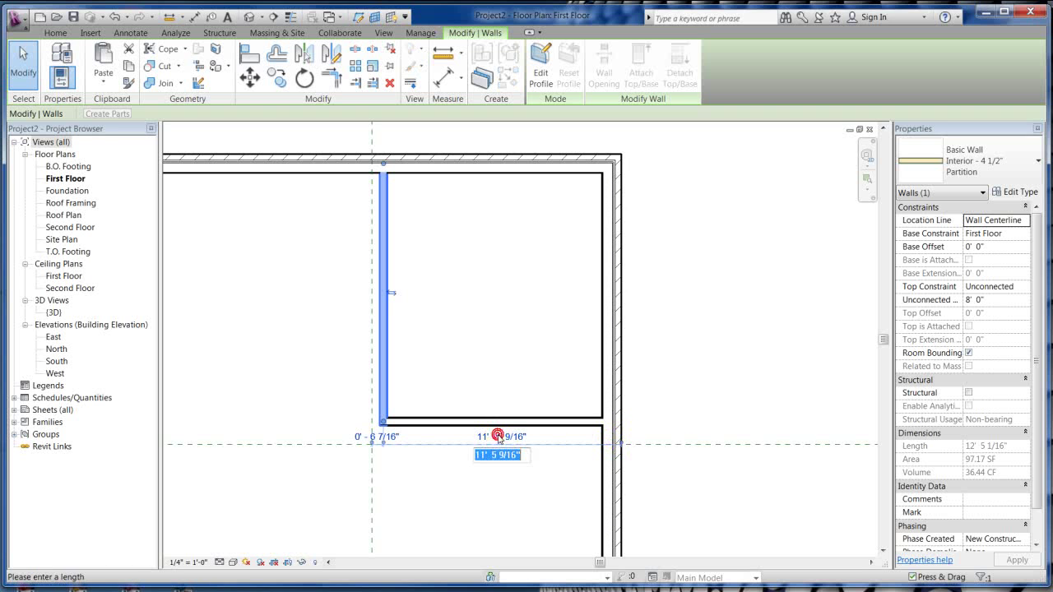
pyautogui.write("11' - 4")
pyautogui.press('Return')
# Place the horizontal partition 11' 9" below the top exterior wall.
pyautogui.click(444, 425)
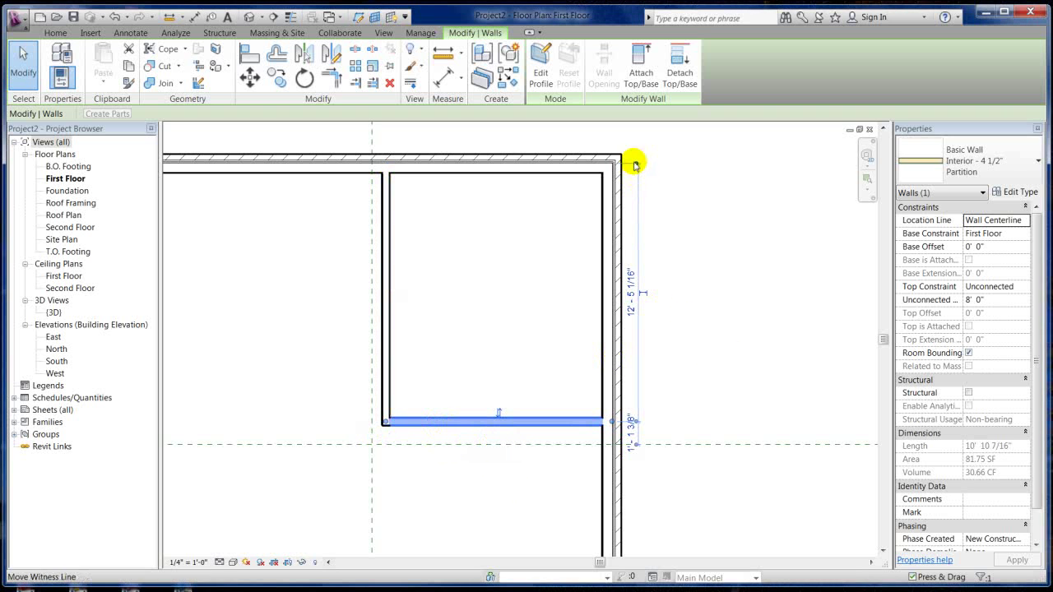
pyautogui.moveTo(635, 165); pyautogui.dragTo(599, 153)
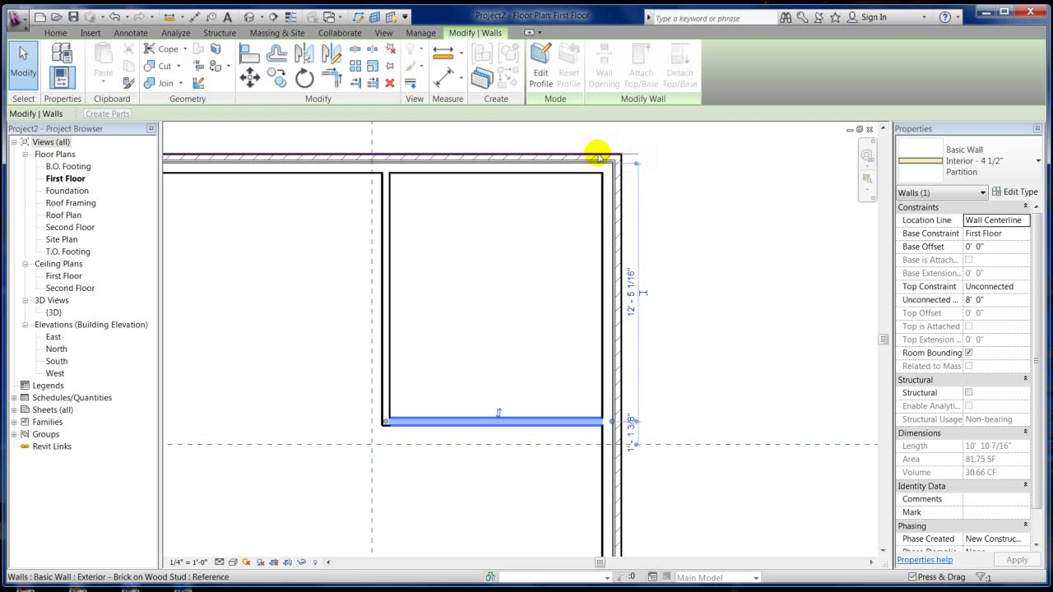
pyautogui.moveTo(637, 159); pyautogui.dragTo(579, 156)
pyautogui.click(631, 288)
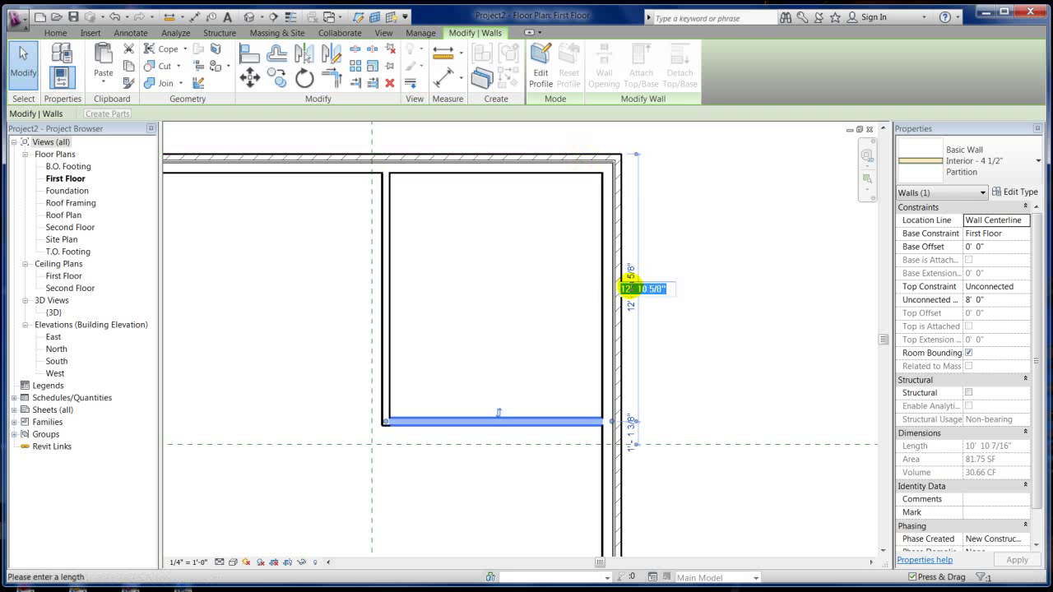
pyautogui.write('11 9')
pyautogui.press('Return')
pyautogui.click(699, 403)
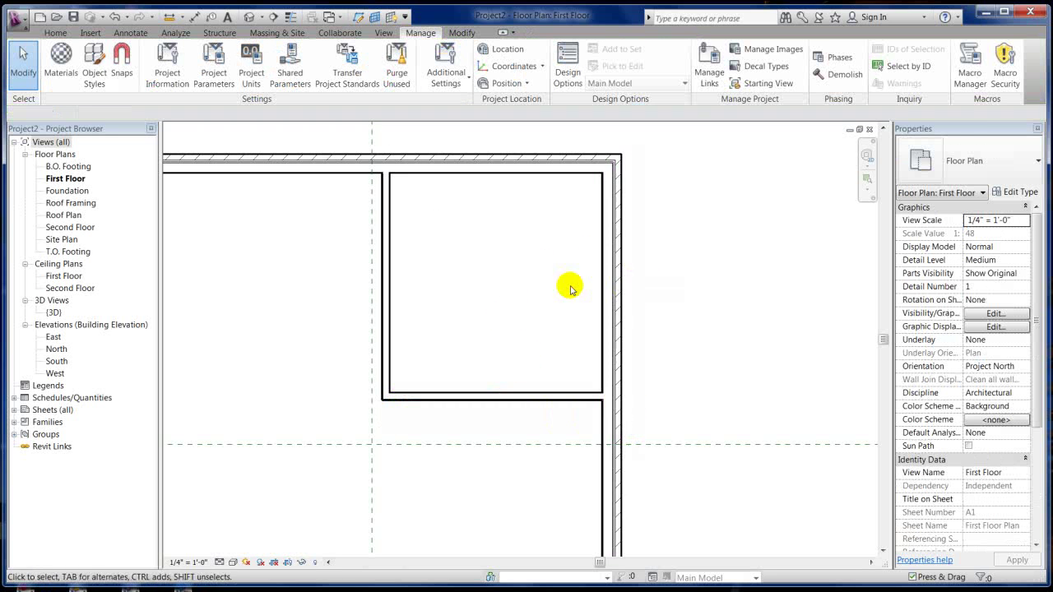
# Extend the horizontal partition to the left exterior wall with Trim/Extend.
pyautogui.scroll(-2, 658, 206)
pyautogui.scroll(1, 566, 247)
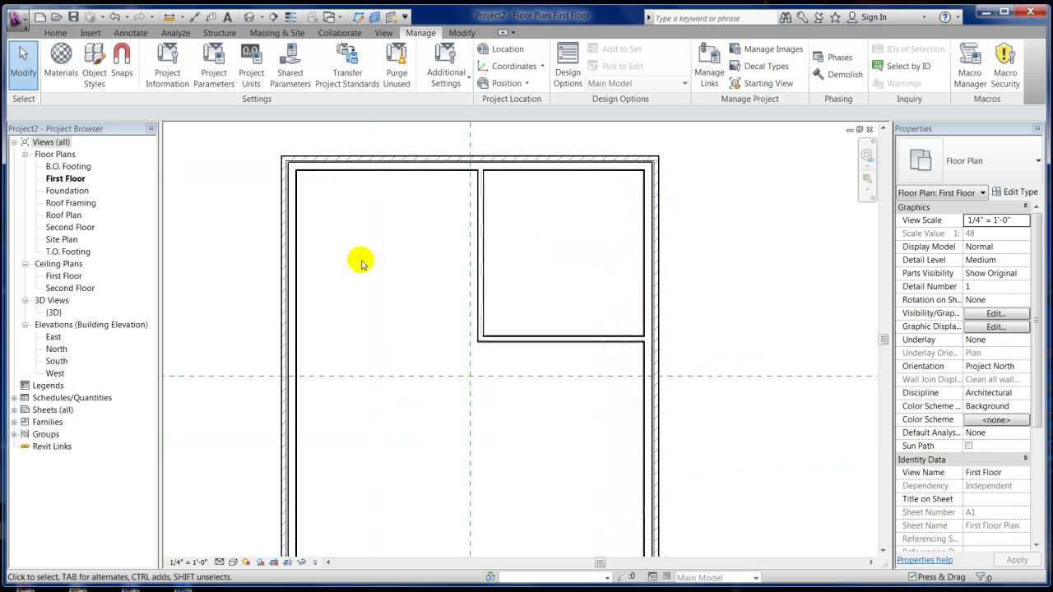
pyautogui.moveTo(453, 296); pyautogui.dragTo(468, 246, button='middle')
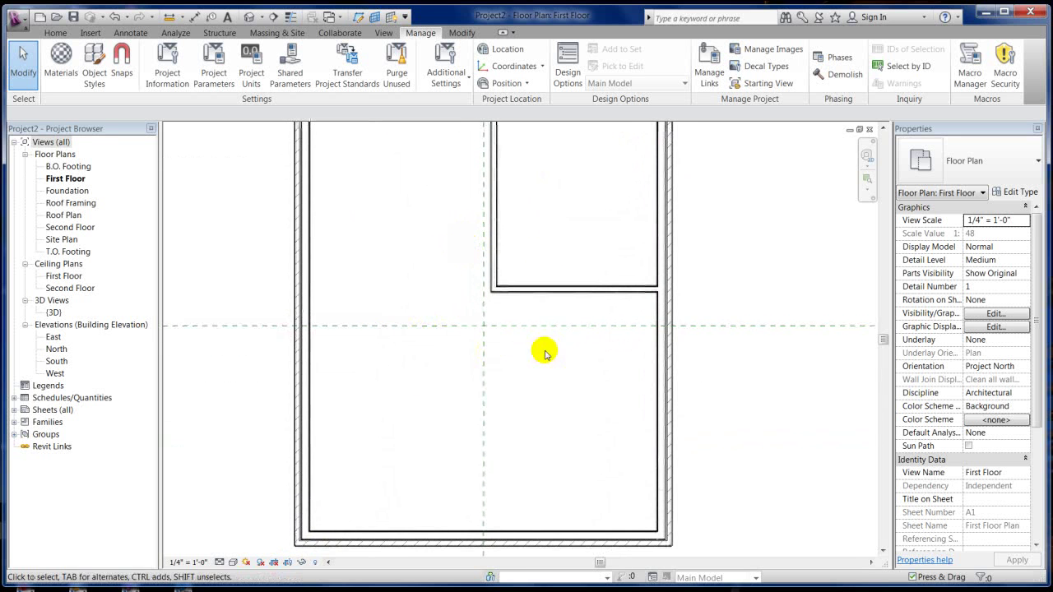
pyautogui.moveTo(475, 336); pyautogui.dragTo(594, 272, button='middle')
pyautogui.scroll(1, 620, 333)
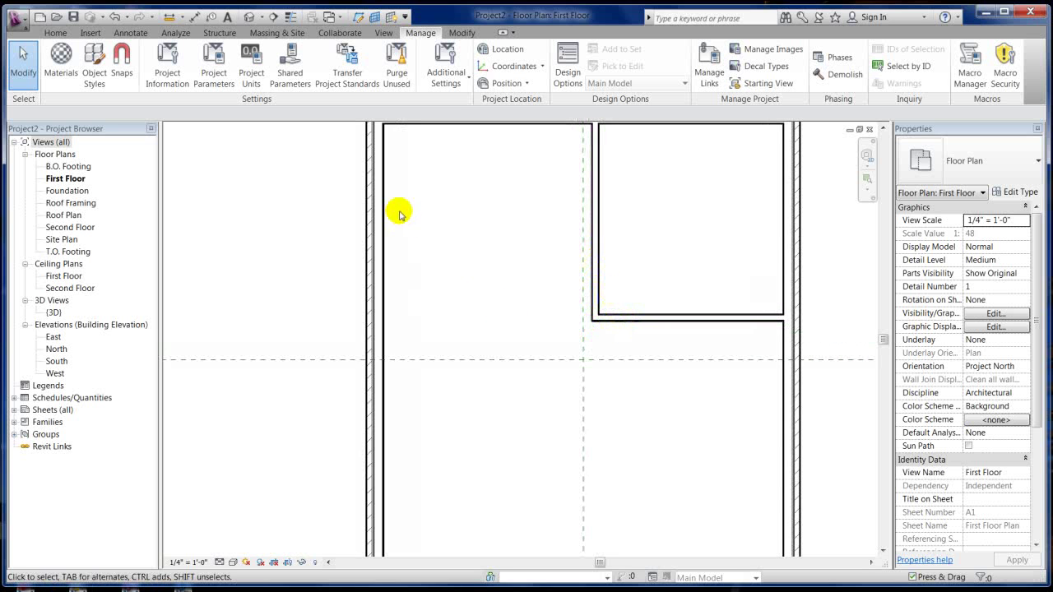
pyautogui.click(458, 33)
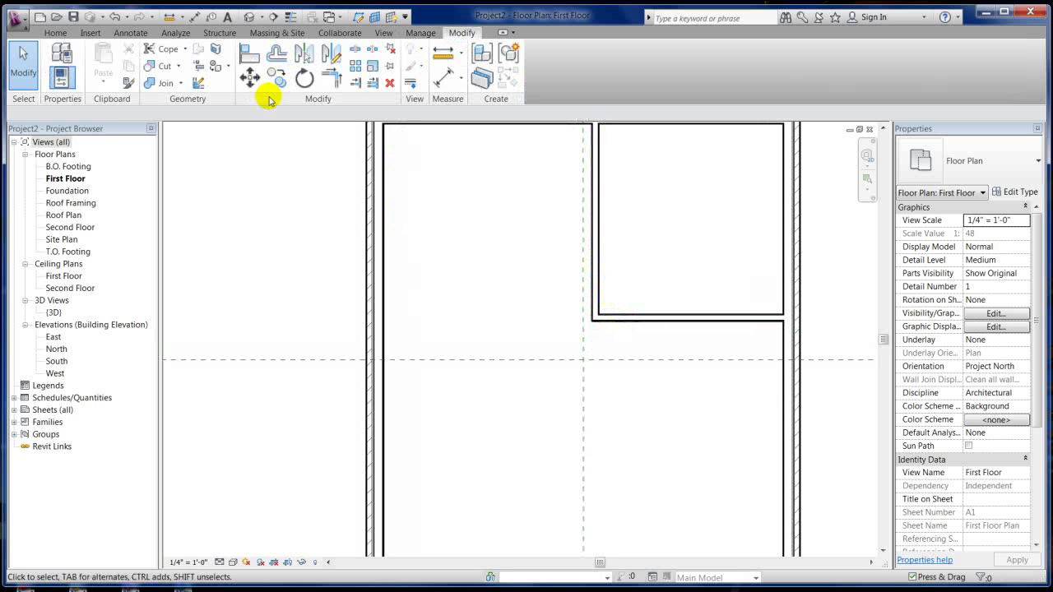
pyautogui.click(353, 83)
pyautogui.click(371, 312)
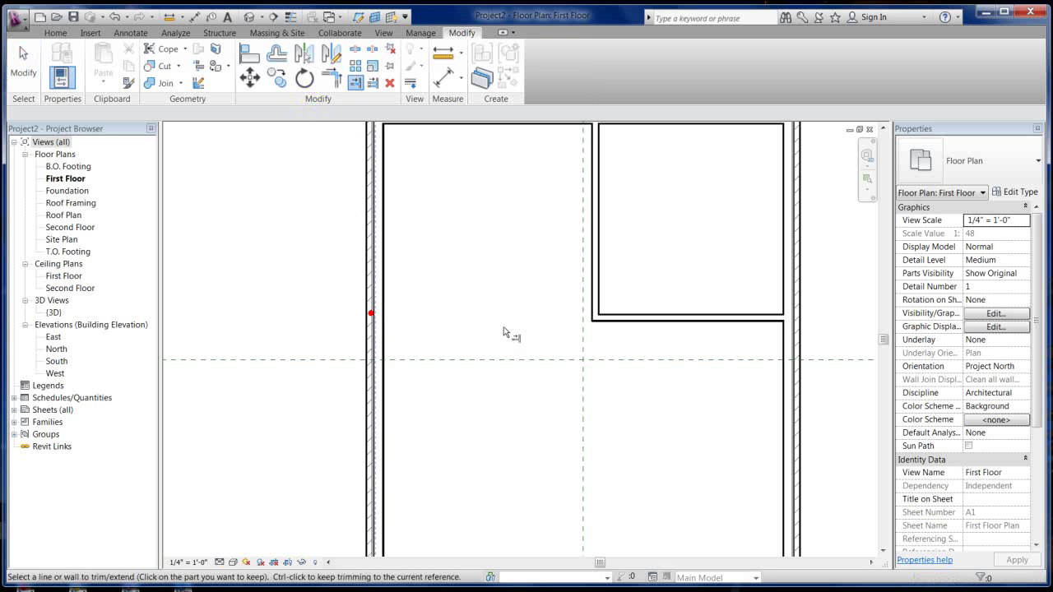
pyautogui.click(623, 318)
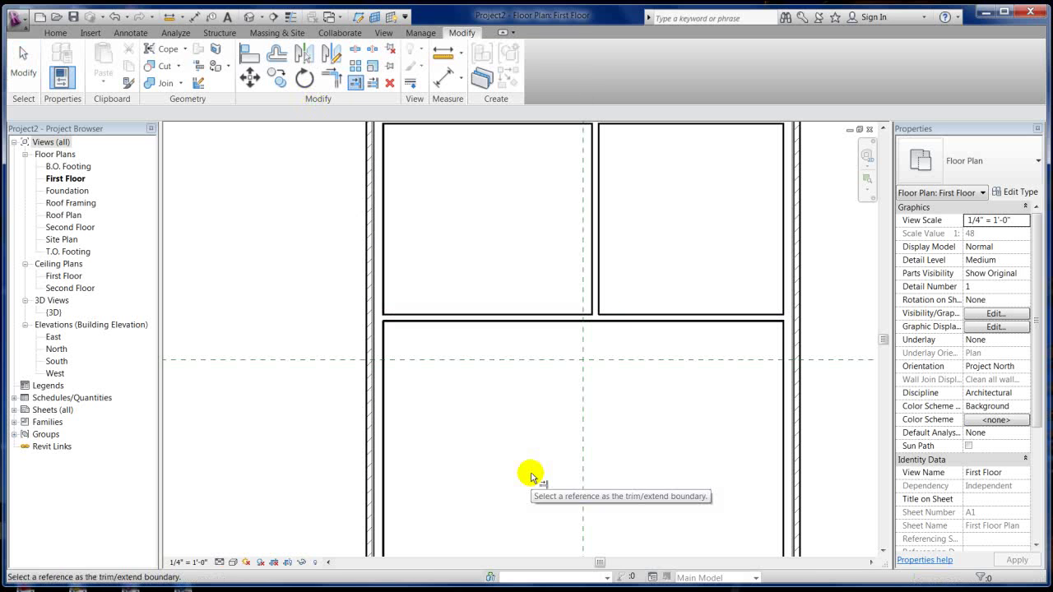
# Split the partition near the central wall and trim the vertical and right walls to a corner.
pyautogui.click(357, 48)
pyautogui.click(552, 313)
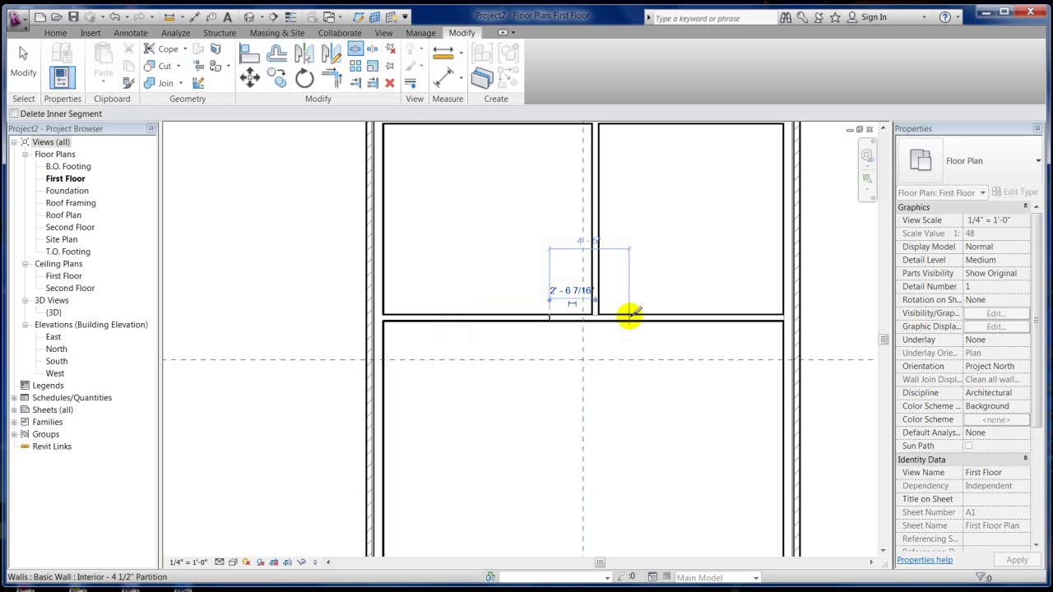
pyautogui.press('Escape')
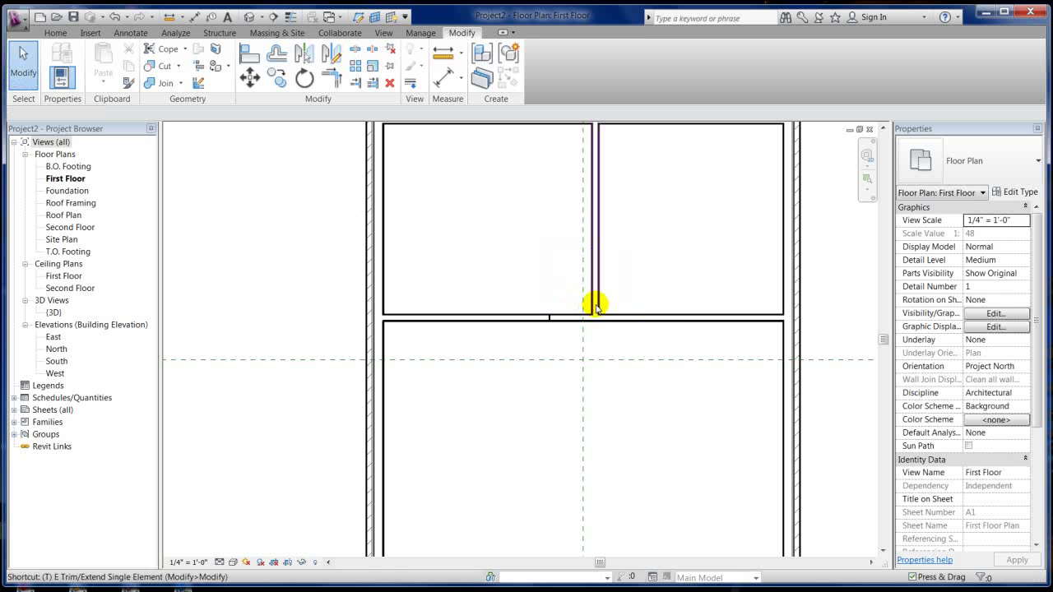
pyautogui.press('t')
pyautogui.press('r')
pyautogui.click(597, 308)
pyautogui.click(617, 317)
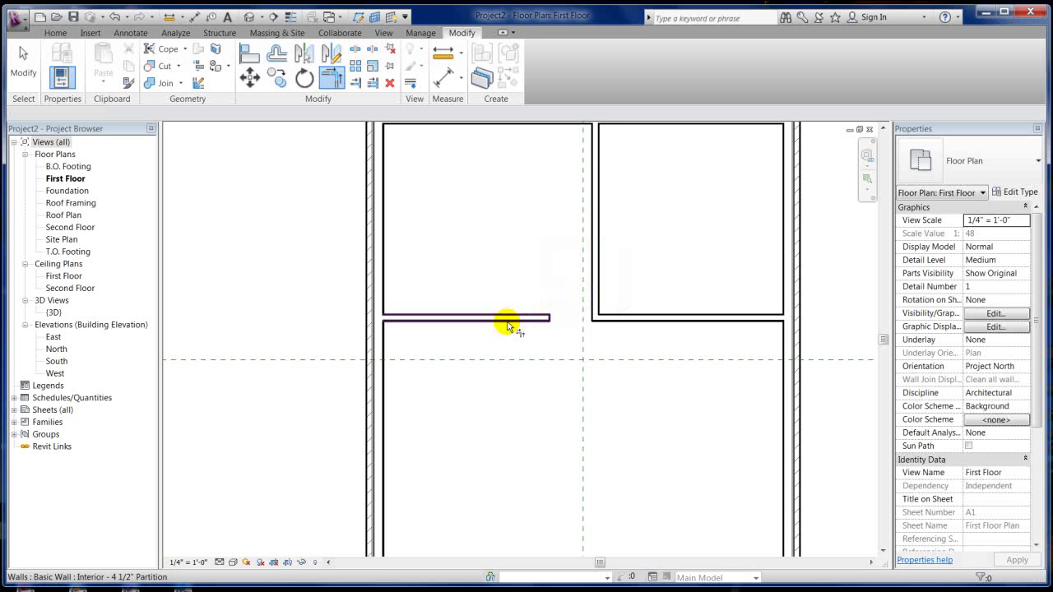
pyautogui.press('Escape')
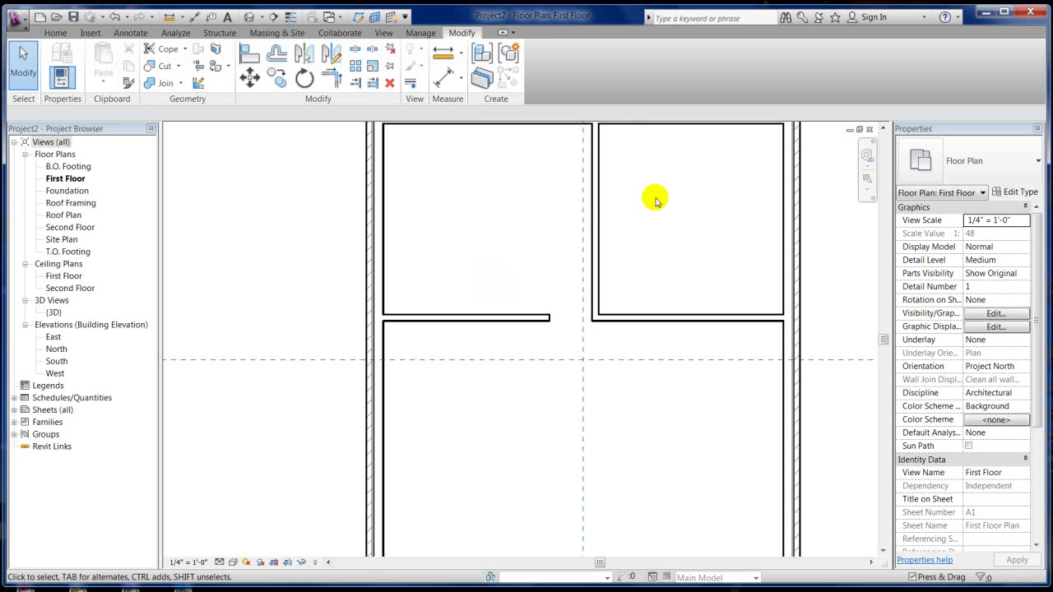
# Add a new partition wall beside the central partition using Create Similar (CS).
pyautogui.click(597, 202)
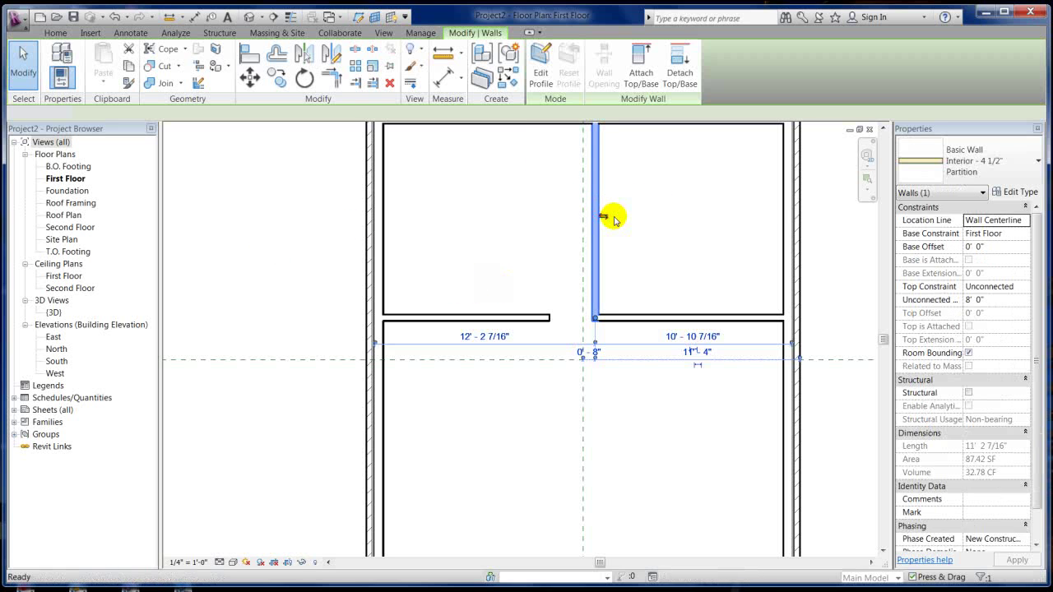
pyautogui.press('Tab')
pyautogui.click(596, 209)
pyautogui.click(522, 218)
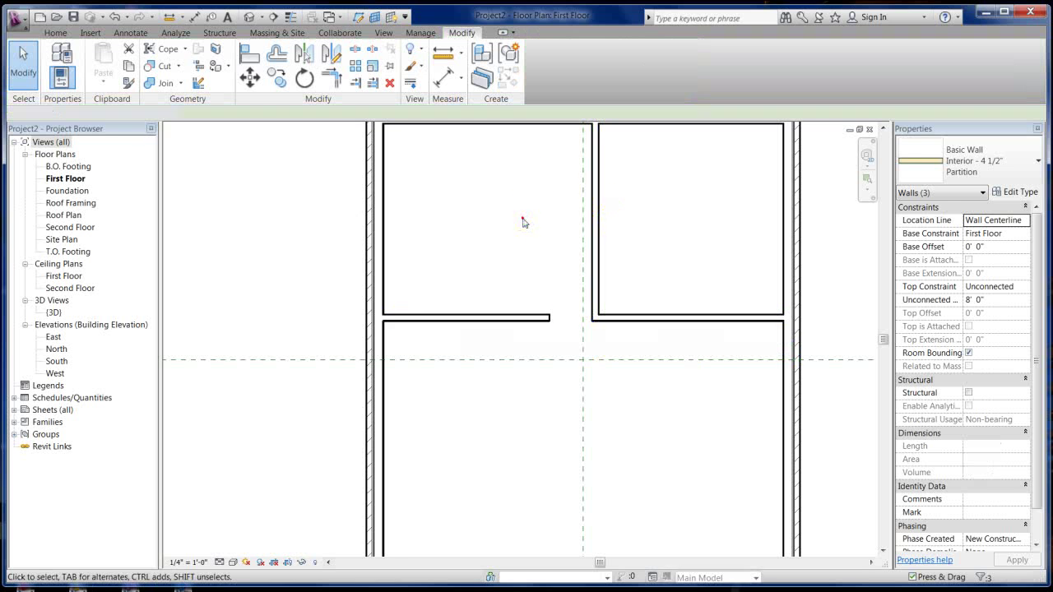
pyautogui.scroll(-2, 545, 295)
pyautogui.scroll(2, 599, 208)
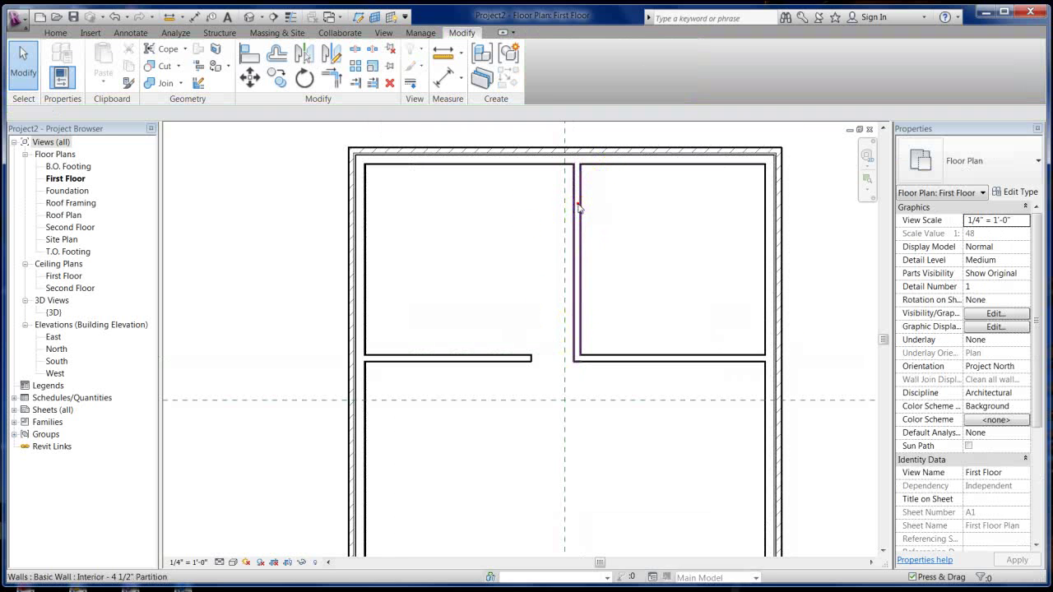
pyautogui.click(577, 205)
pyautogui.press('c')
pyautogui.press('s')
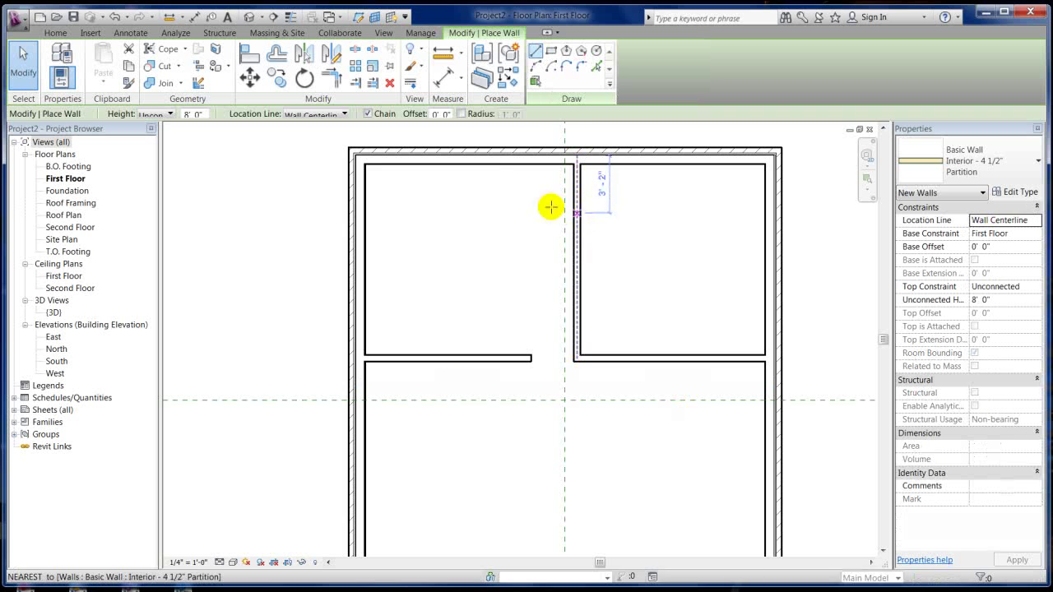
pyautogui.click(594, 69)
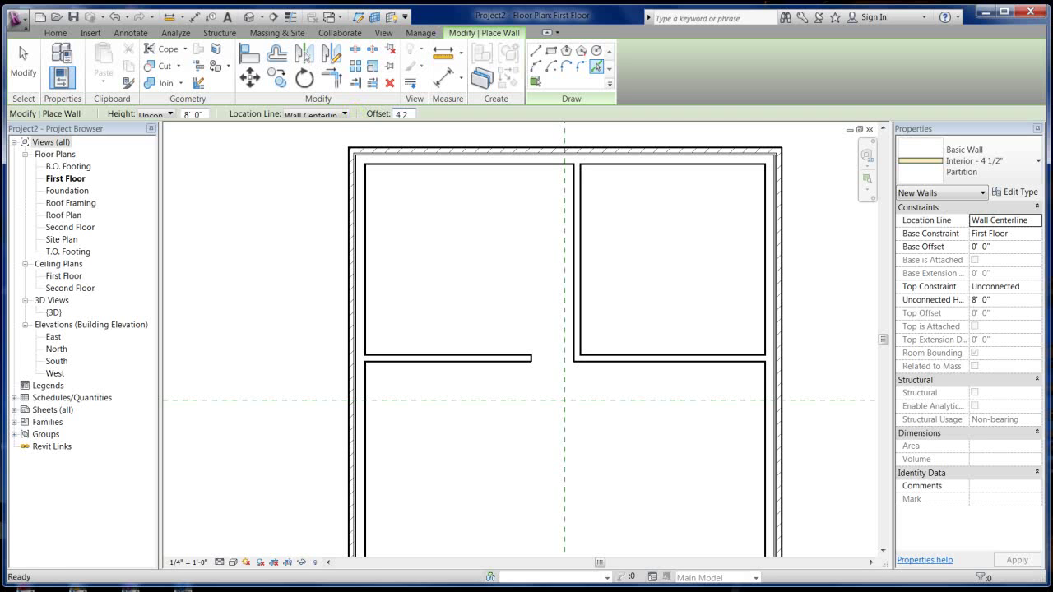
pyautogui.click(573, 222)
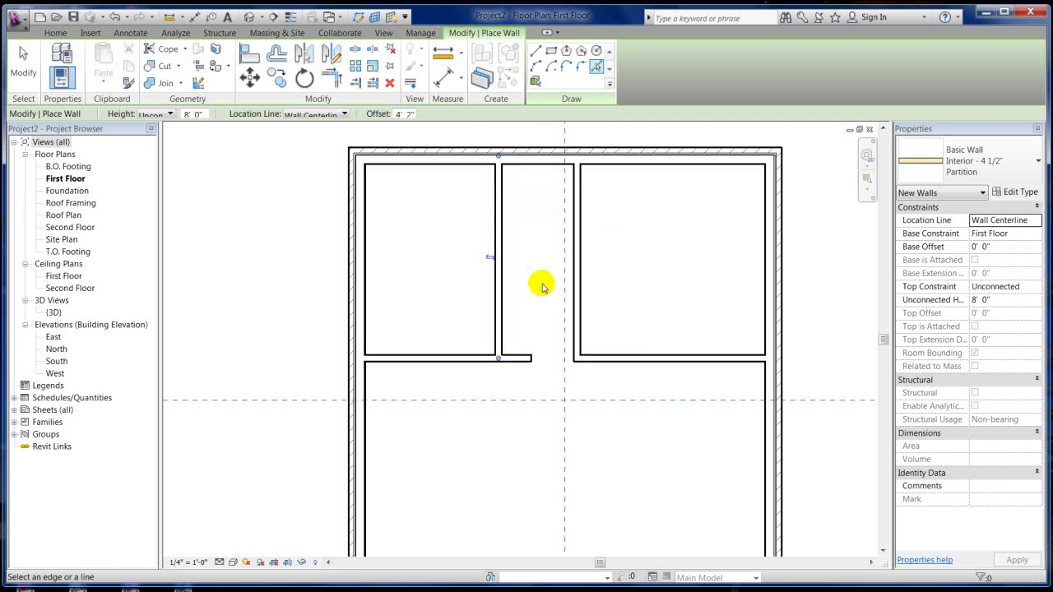
pyautogui.press('Escape')
pyautogui.press('Escape')
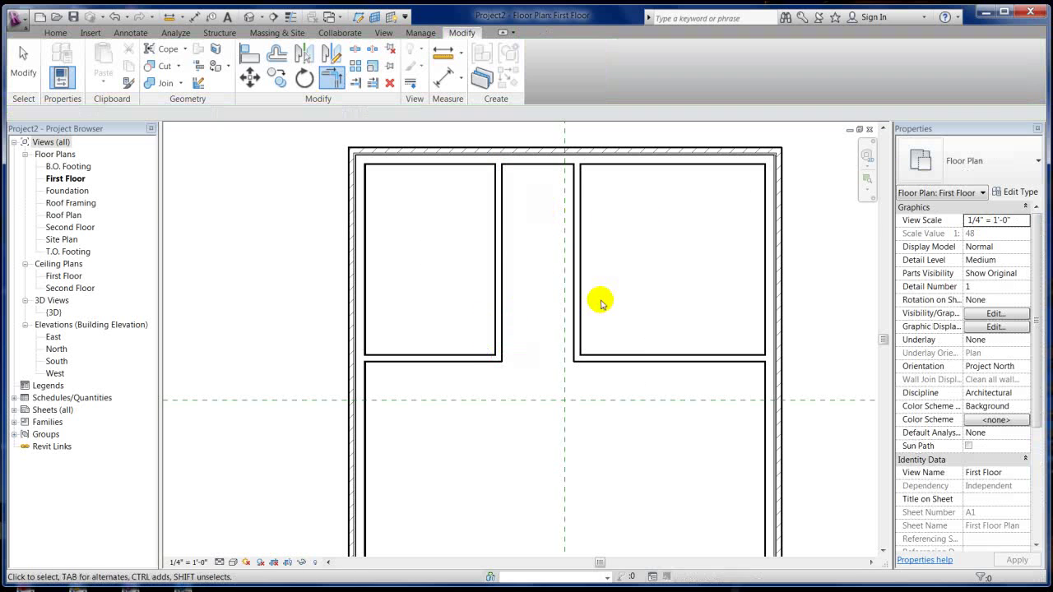
# Set the spacing between the two partitions to 4', forming a narrow corridor.
pyautogui.scroll(-3, 597, 194)
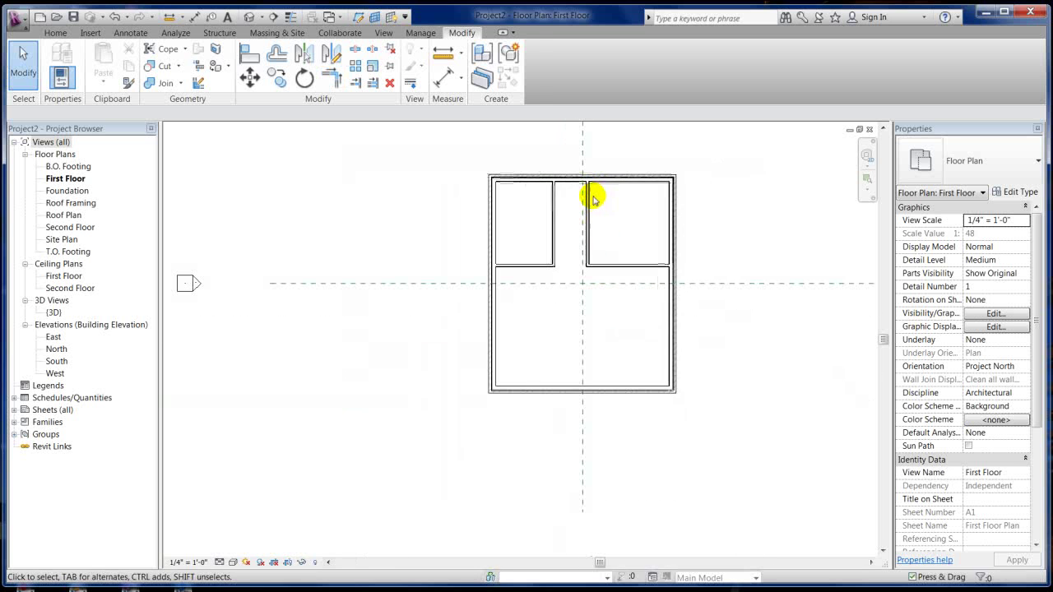
pyautogui.scroll(2, 801, 224)
pyautogui.scroll(4, 447, 214)
pyautogui.click(392, 238)
pyautogui.scroll(-3, 447, 337)
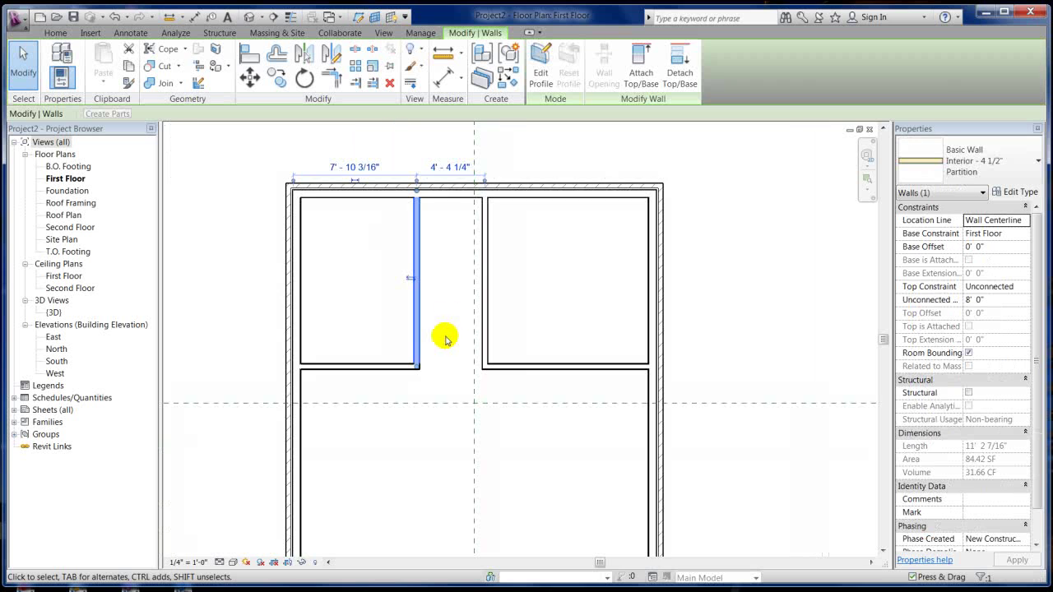
pyautogui.scroll(1, 433, 161)
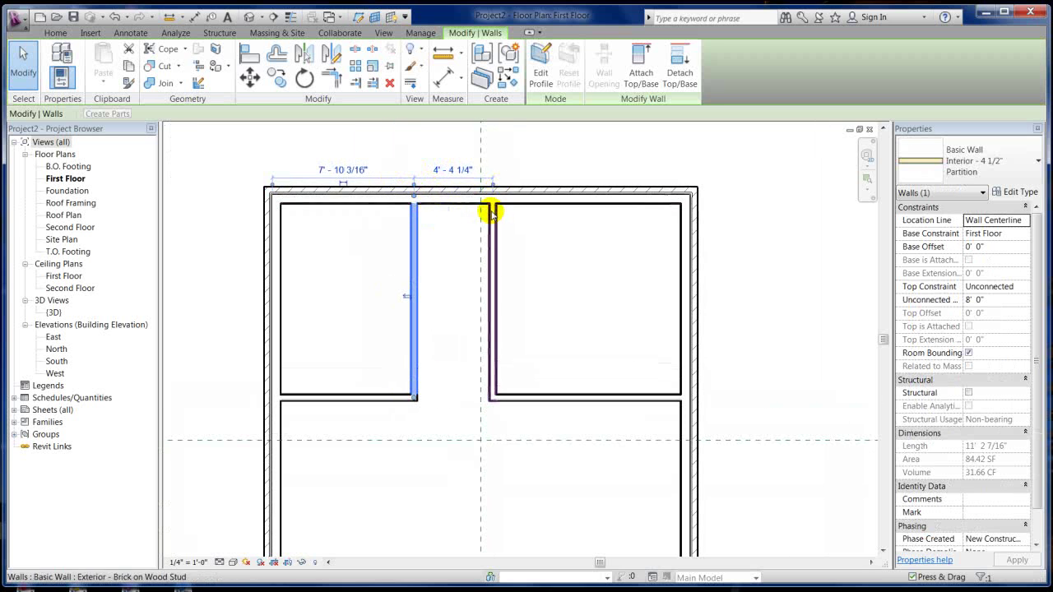
pyautogui.click(453, 169)
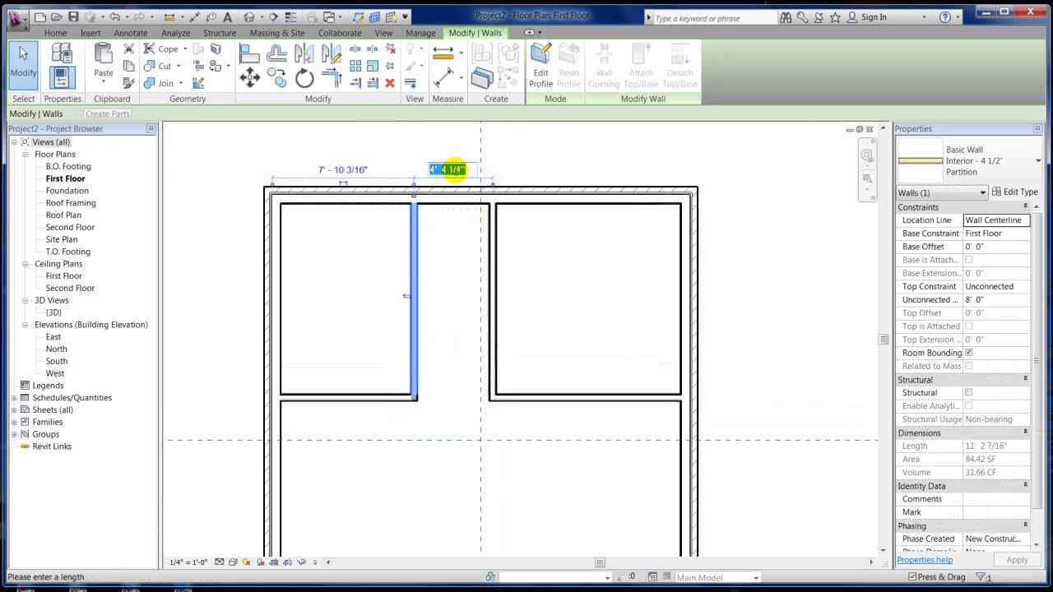
pyautogui.write('4')
pyautogui.press('Return')
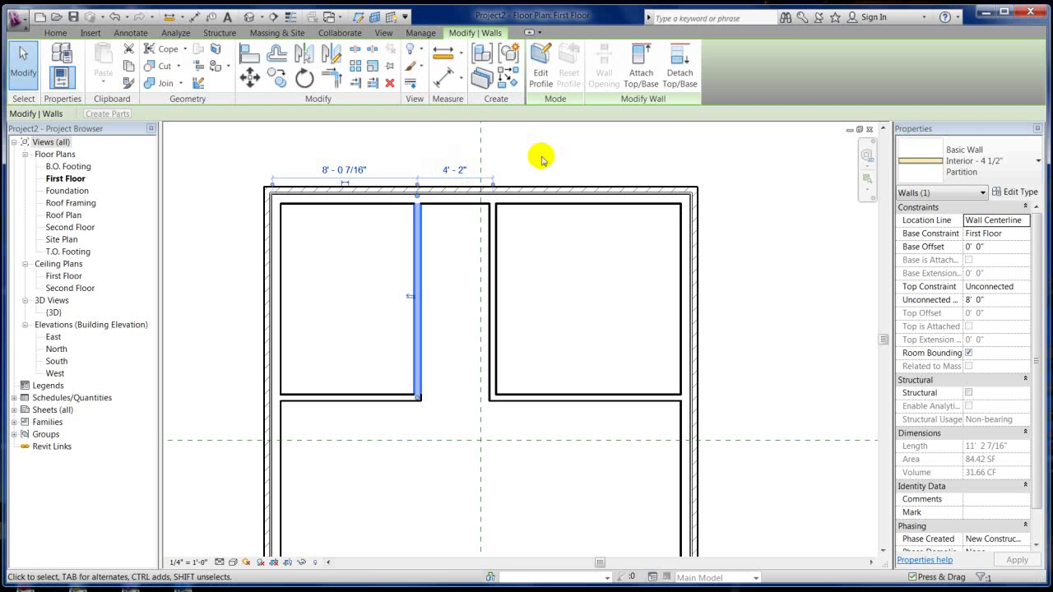
pyautogui.click(541, 155)
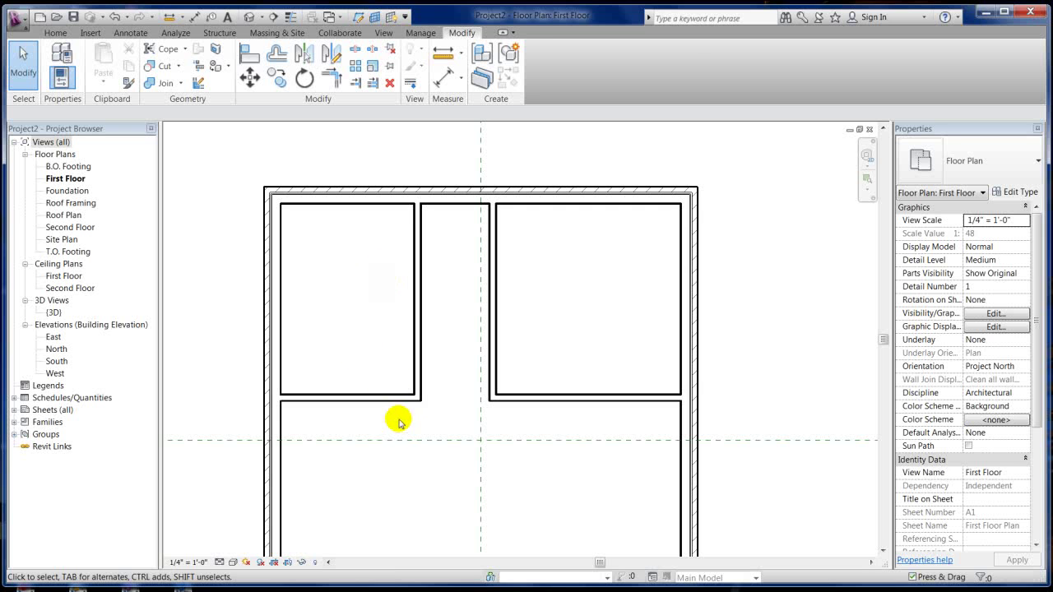
# Draw an L-shaped partition from the existing partition up to the top exterior wall.
pyautogui.press('c')
pyautogui.press('s')
pyautogui.click(416, 301)
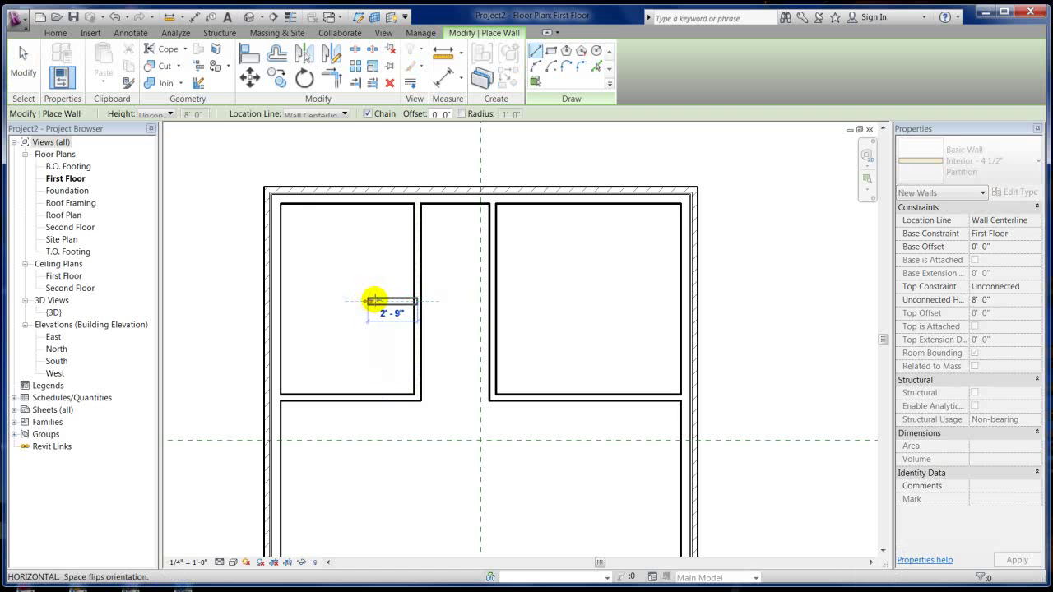
pyautogui.click(369, 301)
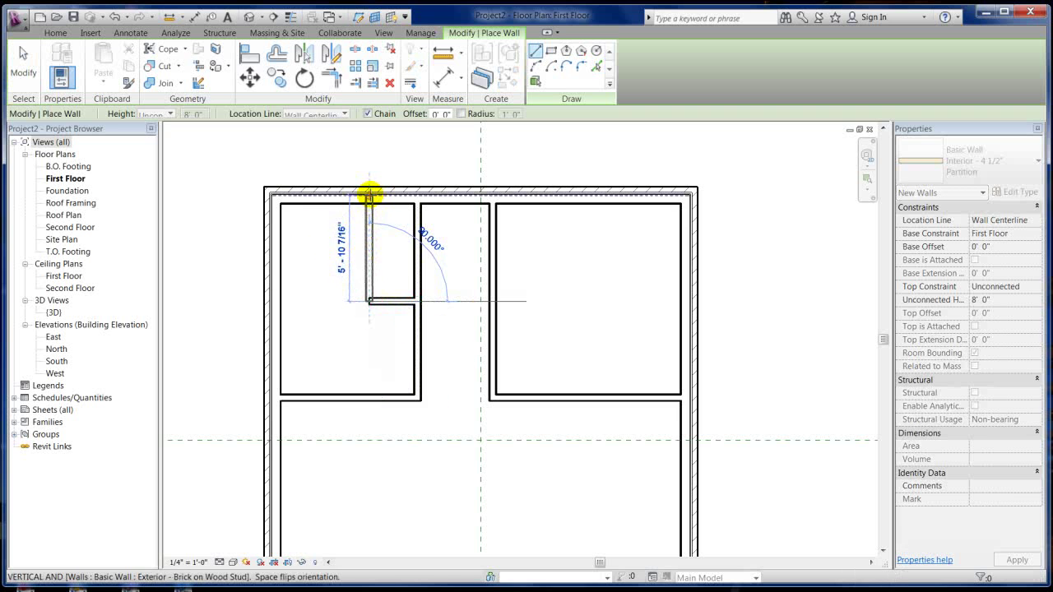
pyautogui.click(370, 194)
pyautogui.press('Escape')
pyautogui.press('Escape')
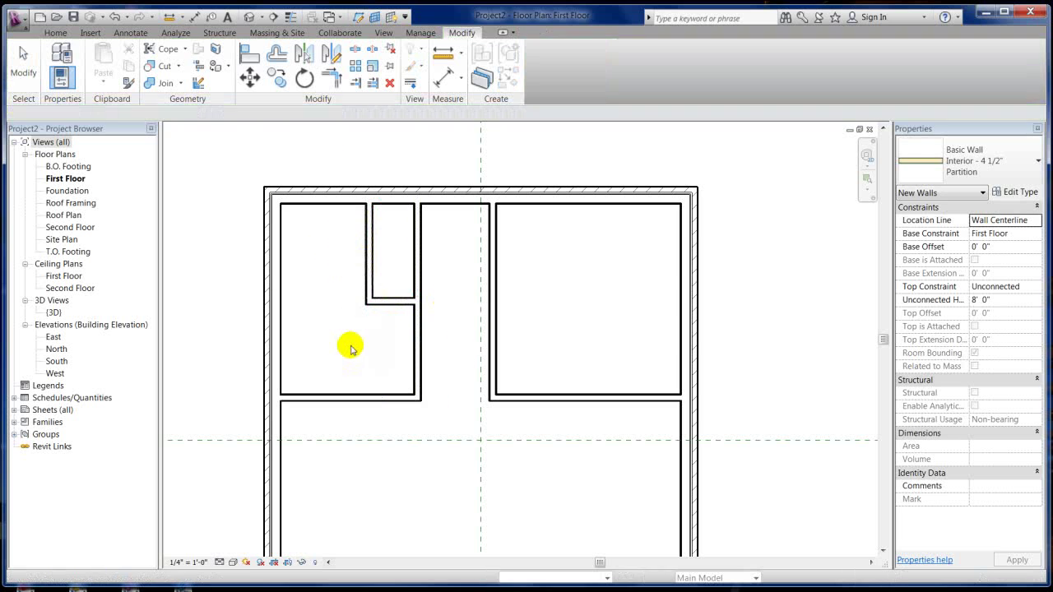
# Trim the old partition back to the new wall as a corner.
pyautogui.scroll(2, 416, 303)
pyautogui.press('r')
pyautogui.click(416, 288)
pyautogui.click(465, 337)
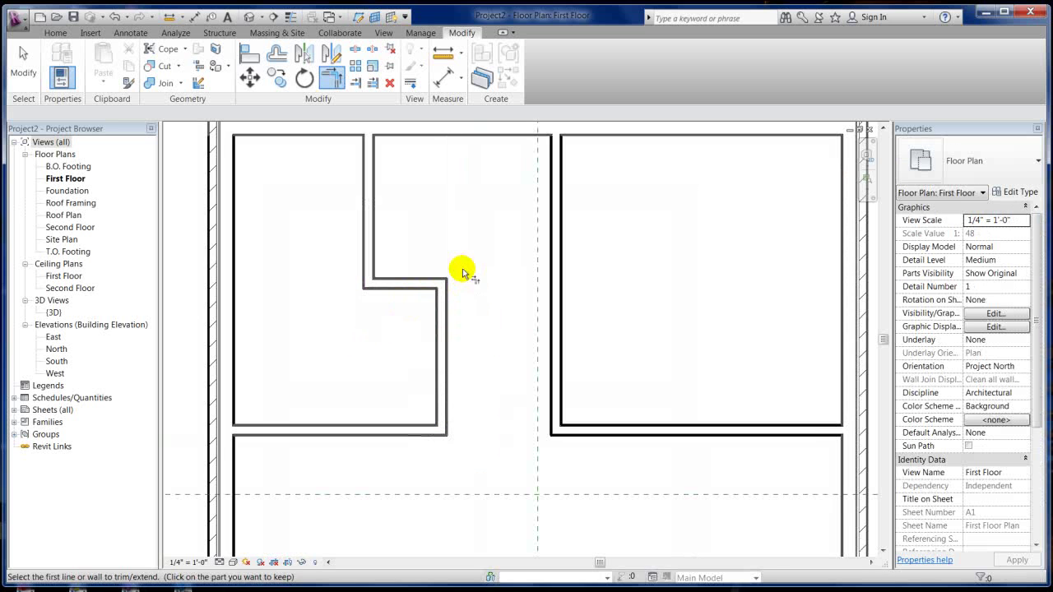
pyautogui.press('Escape')
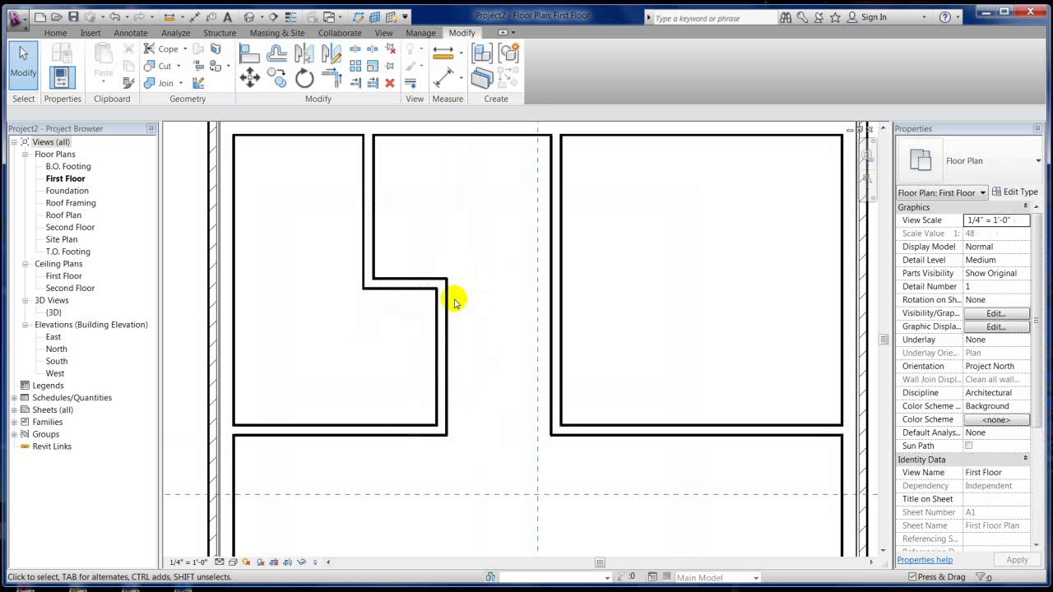
# Set the closet depth to 5'-6" using the horizontal closet wall's dimension.
pyautogui.click(412, 284)
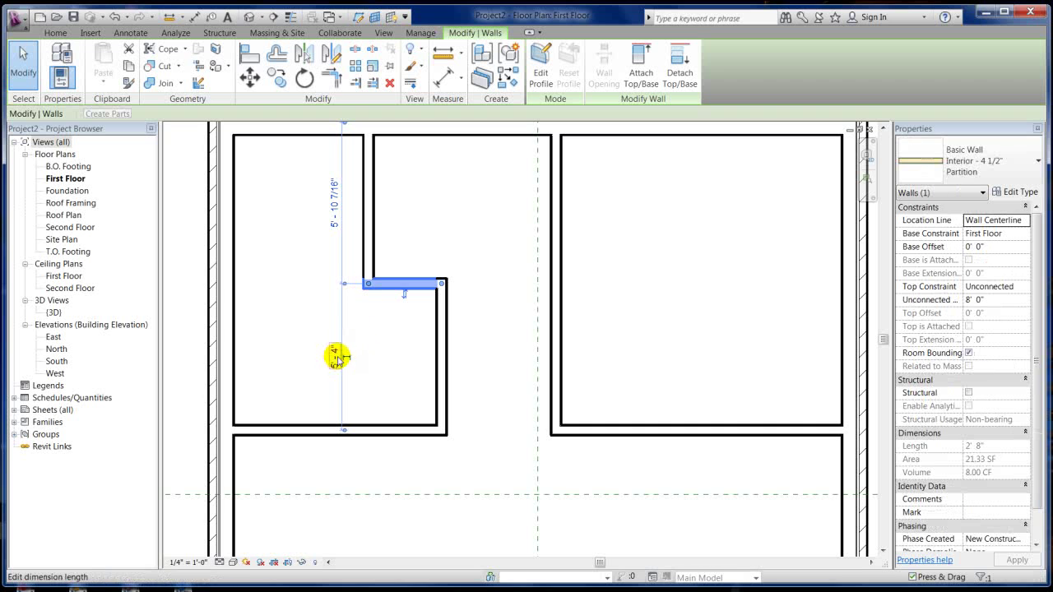
pyautogui.click(334, 358)
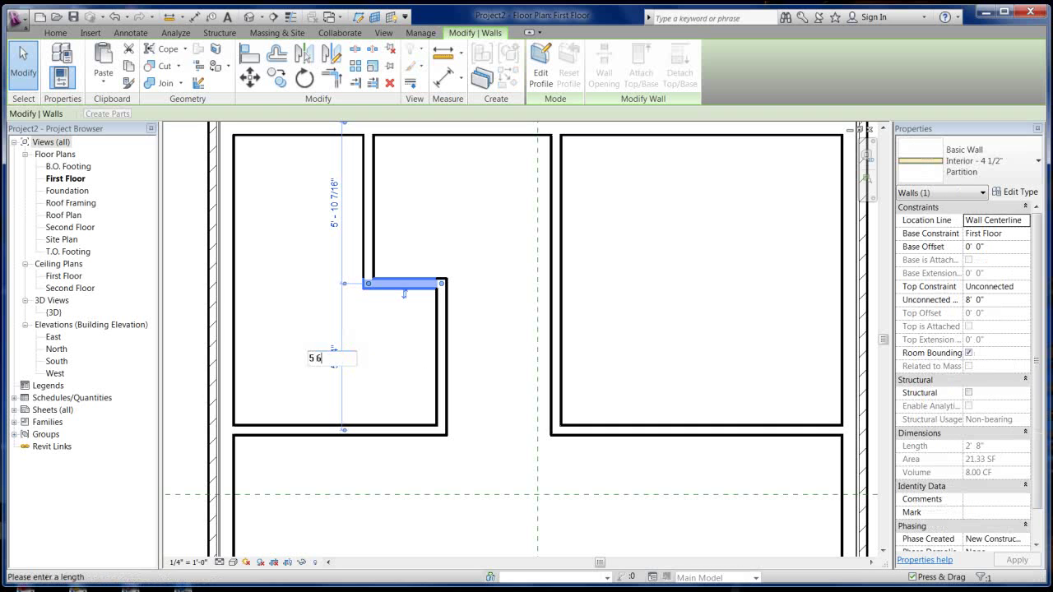
pyautogui.press('Return')
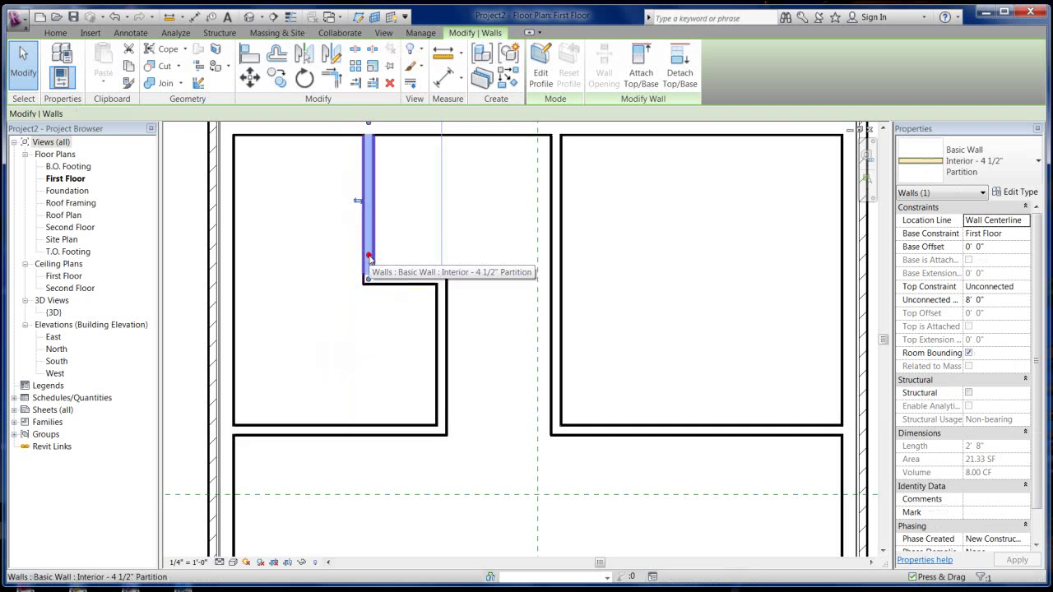
# Change the closet width from 2' 8" to 2' 2".
pyautogui.click(369, 257)
pyautogui.moveTo(421, 235); pyautogui.dragTo(414, 305, button='middle')
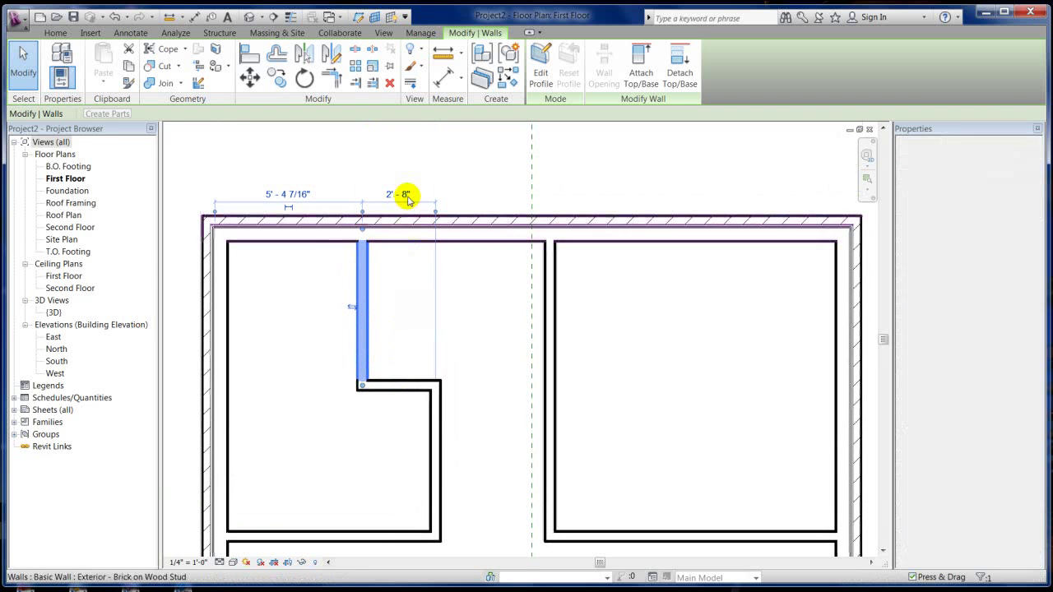
pyautogui.click(397, 192)
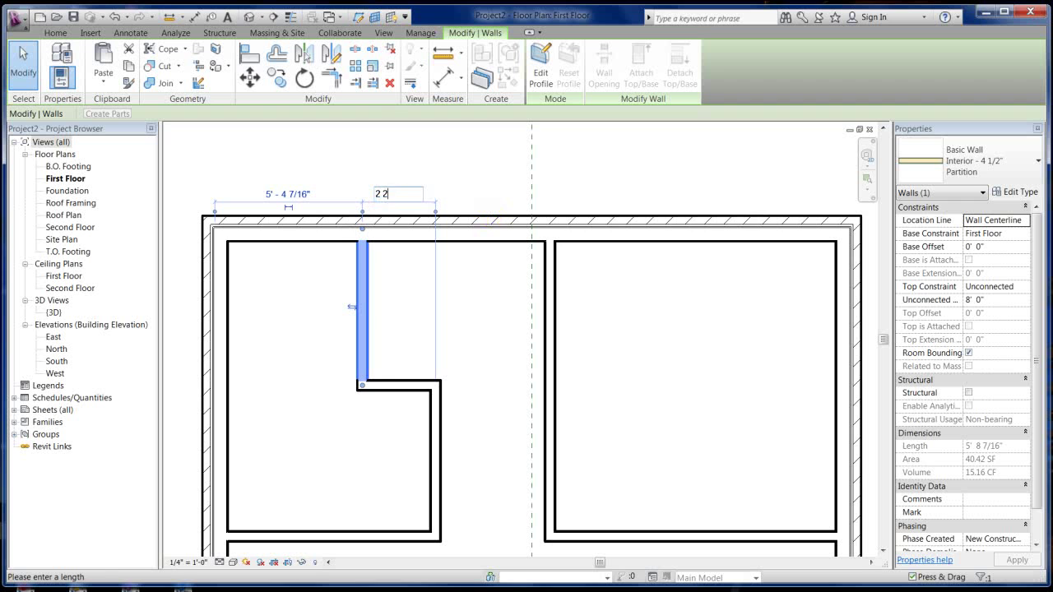
pyautogui.write('2 2')
pyautogui.press('Return')
pyautogui.press('Escape')
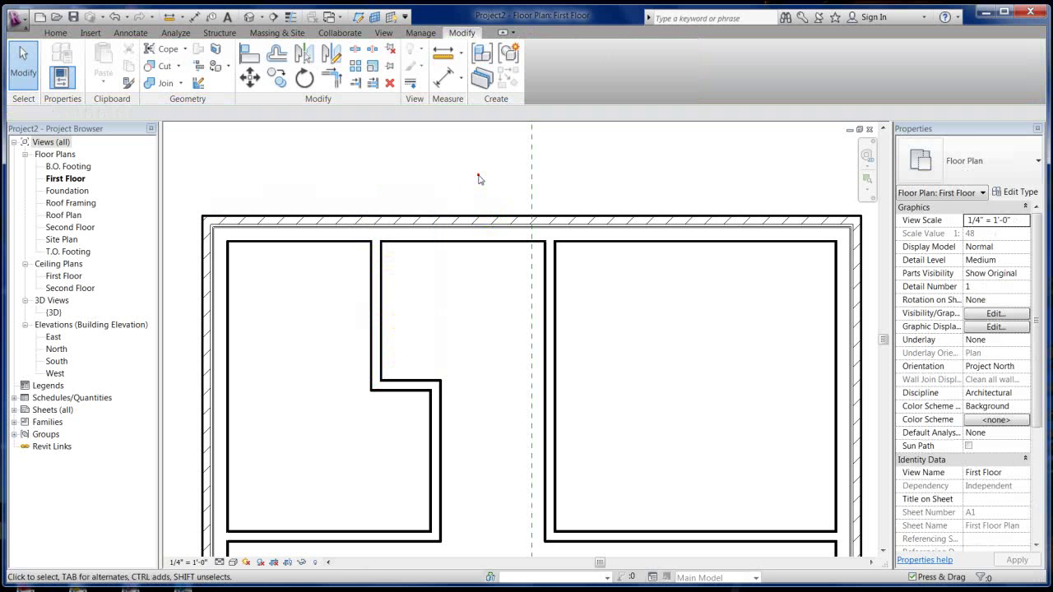
pyautogui.scroll(-2, 436, 152)
pyautogui.moveTo(439, 449); pyautogui.dragTo(439, 417, button='middle')
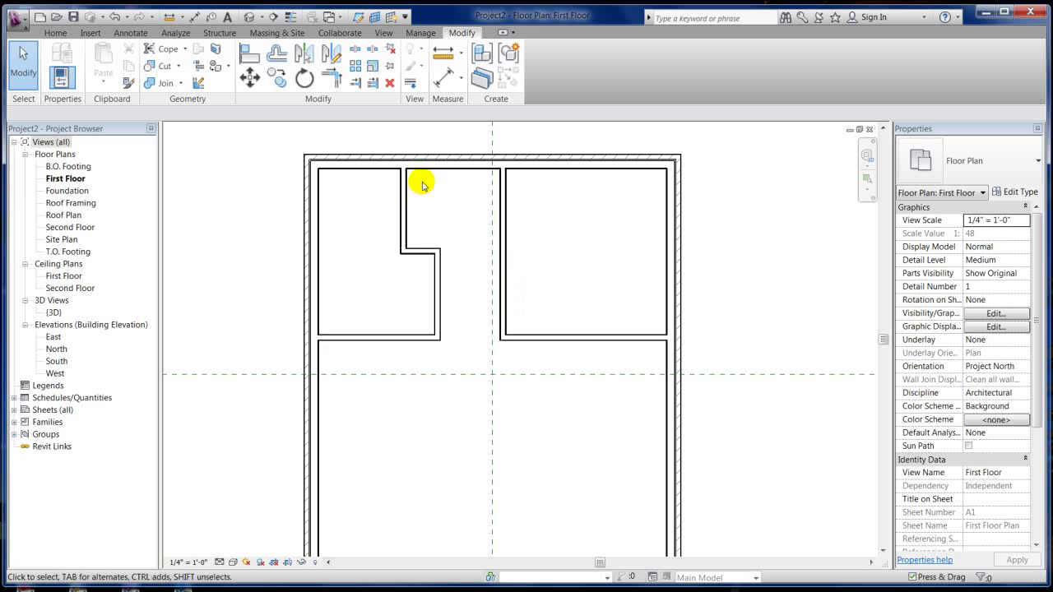
pyautogui.scroll(-1, 564, 240)
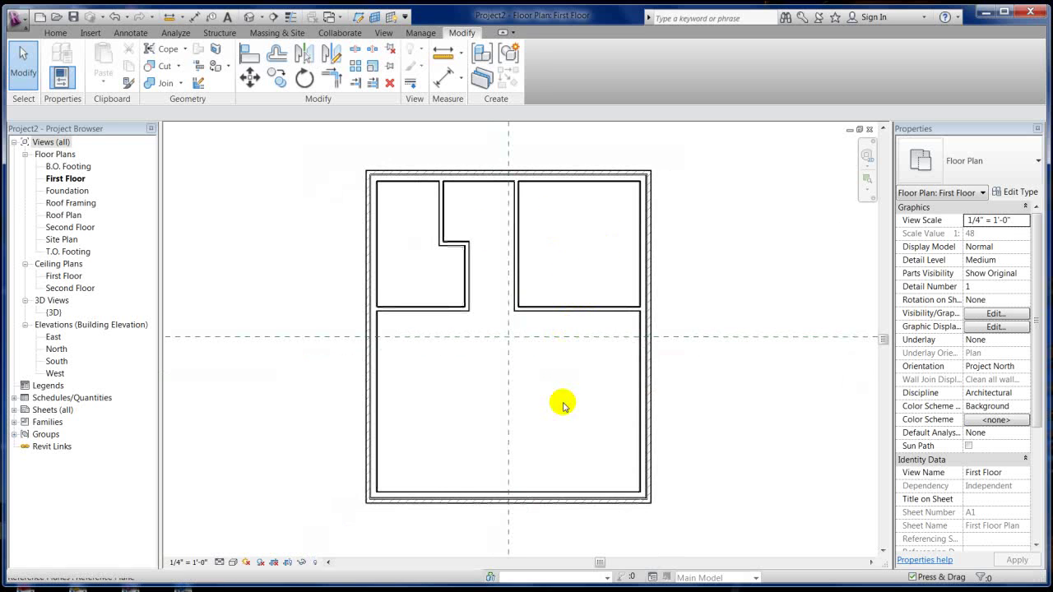
pyautogui.scroll(1, 585, 426)
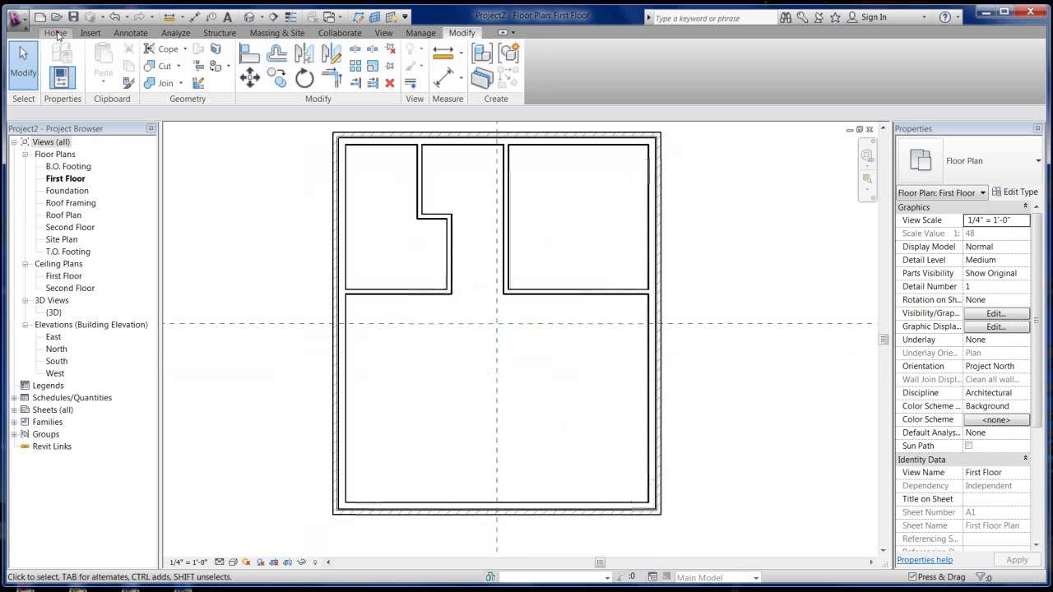
pyautogui.click(55, 33)
# Start the Door tool, keeping the Single-Flush 36" x 84" type, and open Load Family.
pyautogui.click(87, 58)
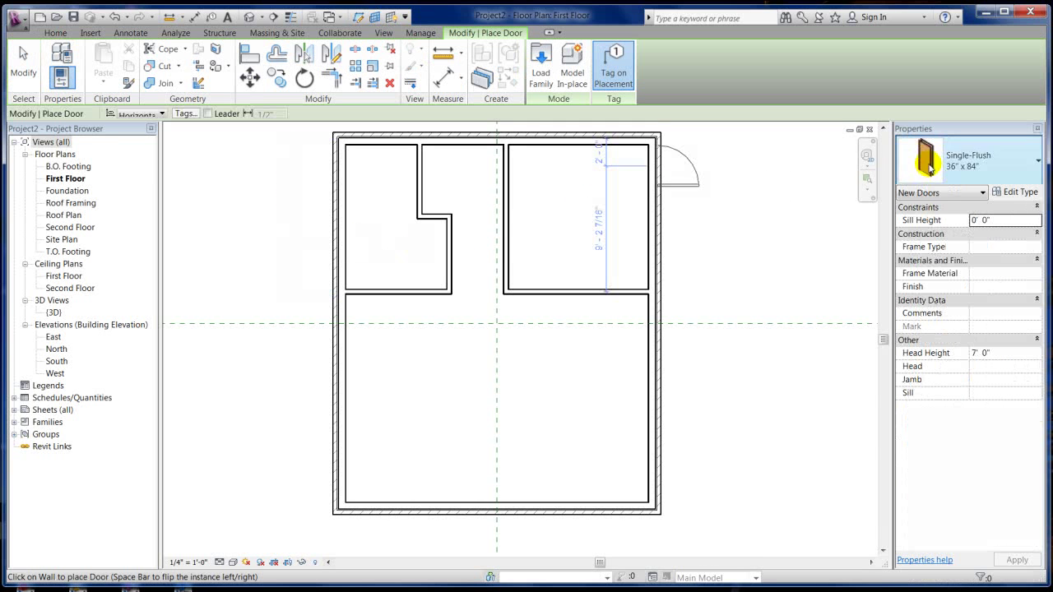
pyautogui.click(979, 163)
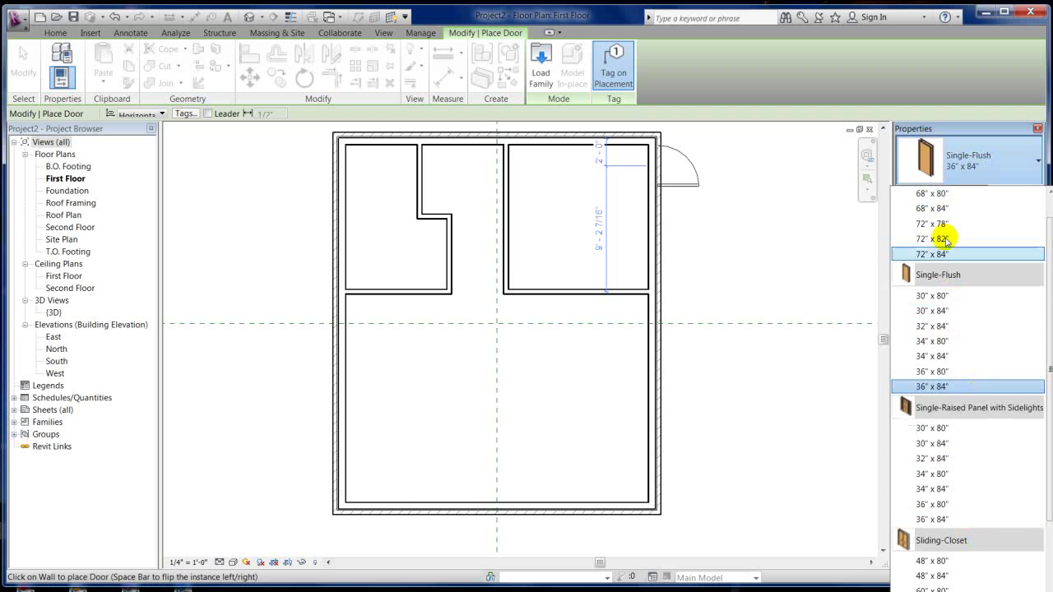
pyautogui.scroll(1, 967, 345)
pyautogui.scroll(-4, 965, 334)
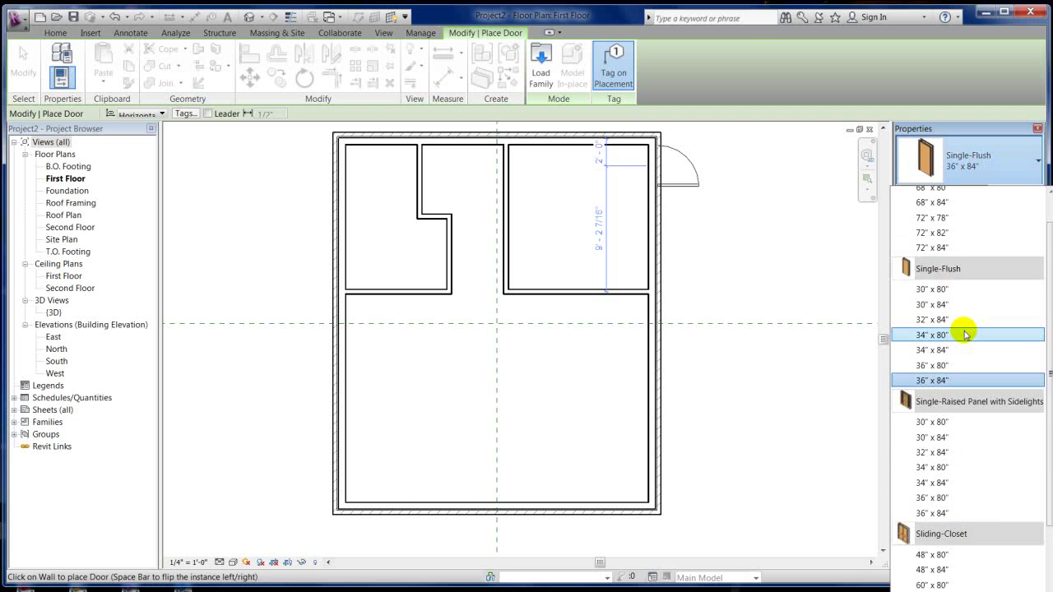
pyautogui.click(981, 153)
pyautogui.click(982, 191)
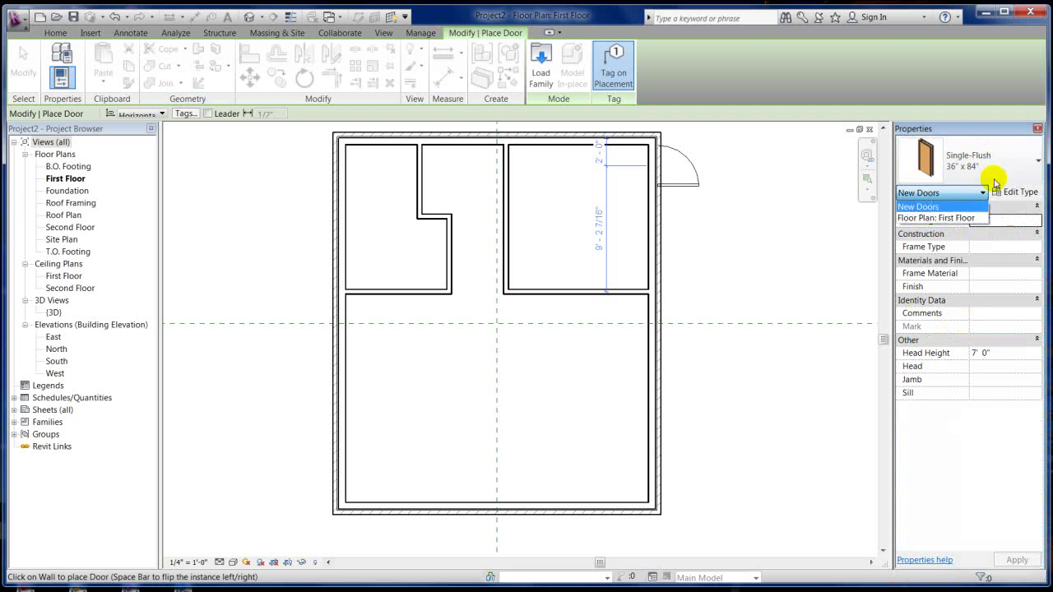
pyautogui.click(997, 166)
pyautogui.click(999, 164)
pyautogui.click(1004, 165)
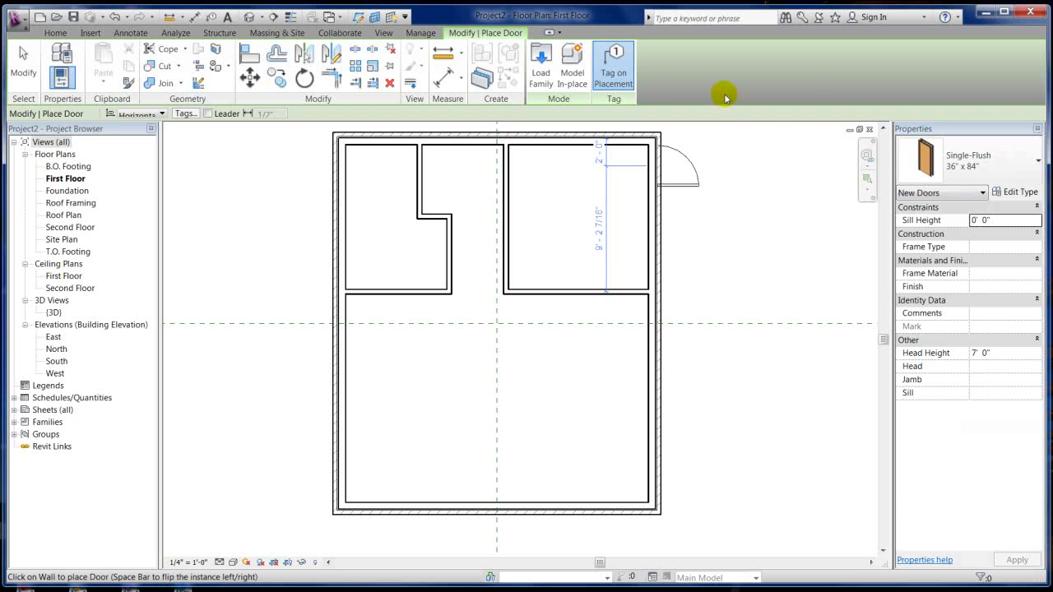
pyautogui.click(543, 62)
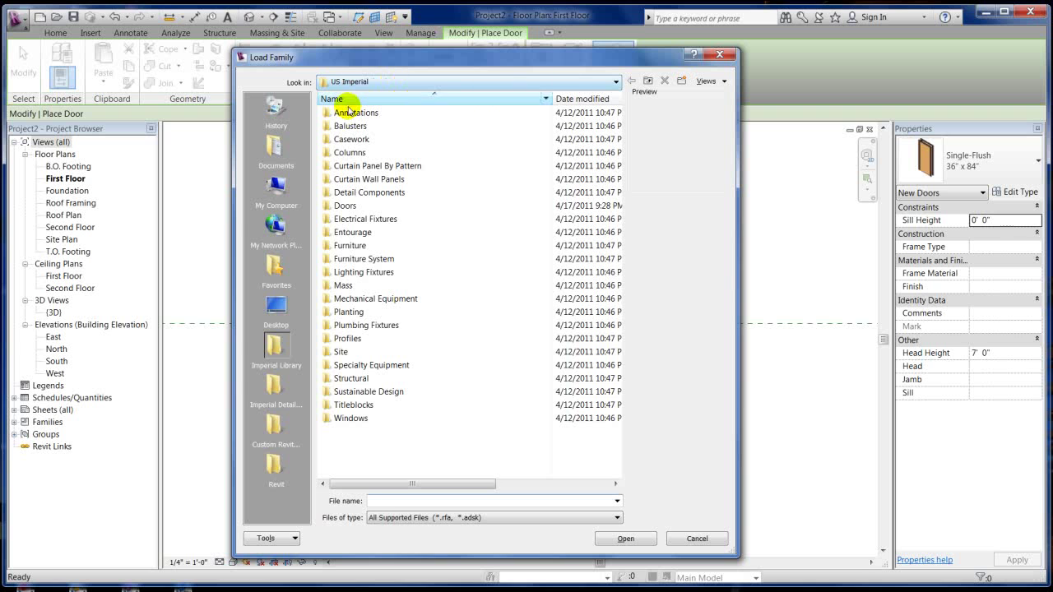
# From the Doors folder, load the Single-Glass 2 door family as a 36" x 84" door.
pyautogui.doubleClick(345, 206)
pyautogui.click(365, 114)
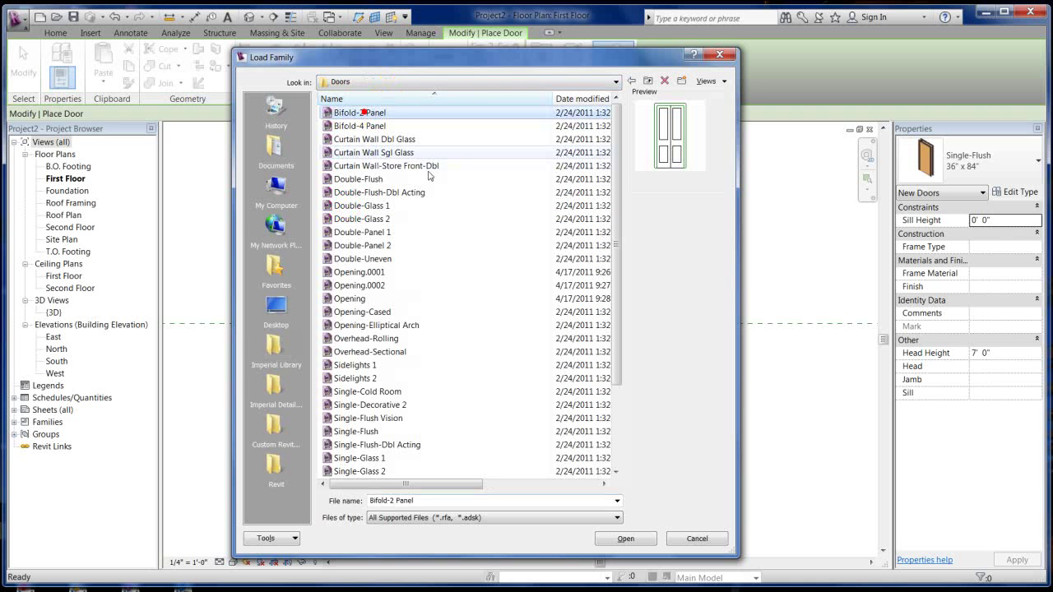
pyautogui.press('Down')
pyautogui.press('Down')
pyautogui.press('Down')
pyautogui.press('Down')
pyautogui.press('Down')
pyautogui.press('Down')
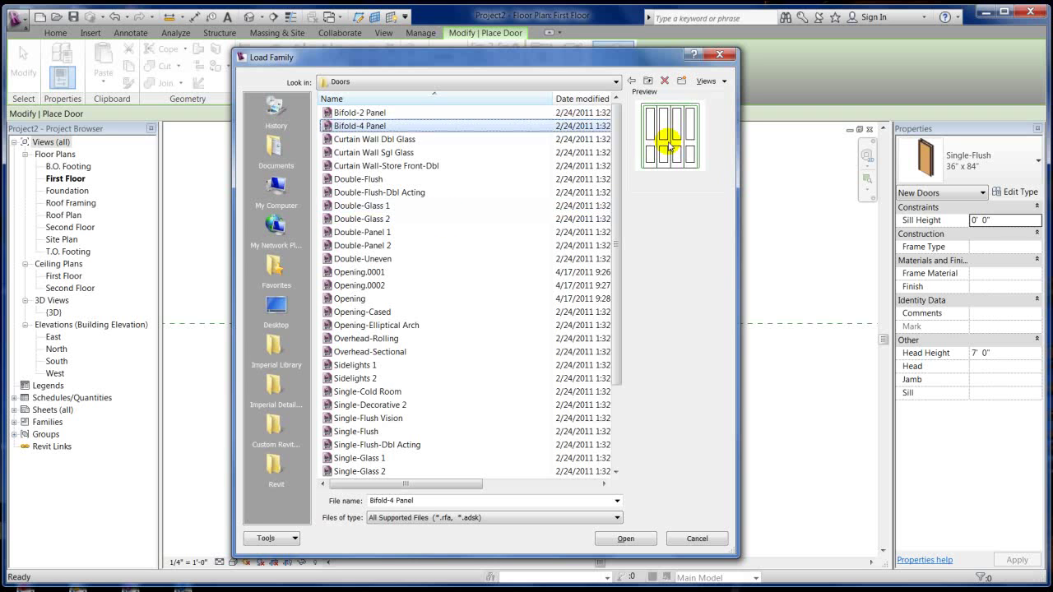
pyautogui.press('Down')
pyautogui.press('Down')
pyautogui.press('Down')
pyautogui.press('Down')
pyautogui.press('Down')
pyautogui.press('Down')
pyautogui.press('Down')
pyautogui.press('Down')
pyautogui.press('Down')
pyautogui.press('Down')
pyautogui.press('Down')
pyautogui.press('Down')
pyautogui.press('Down')
pyautogui.press('Down')
pyautogui.press('Down')
pyautogui.press('Down')
pyautogui.press('Down')
pyautogui.press('Down')
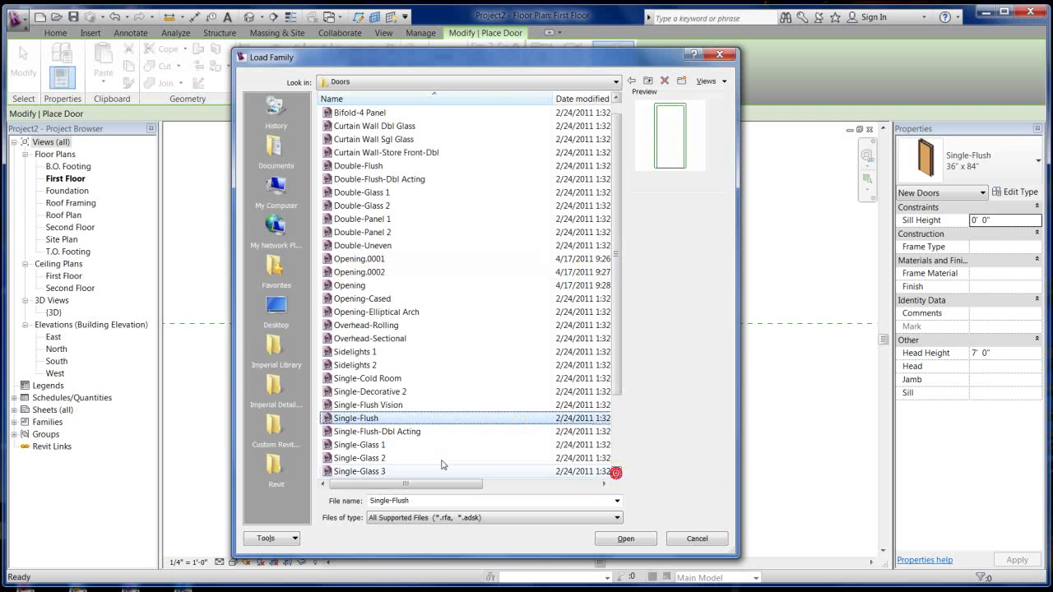
pyautogui.click(366, 444)
pyautogui.click(374, 459)
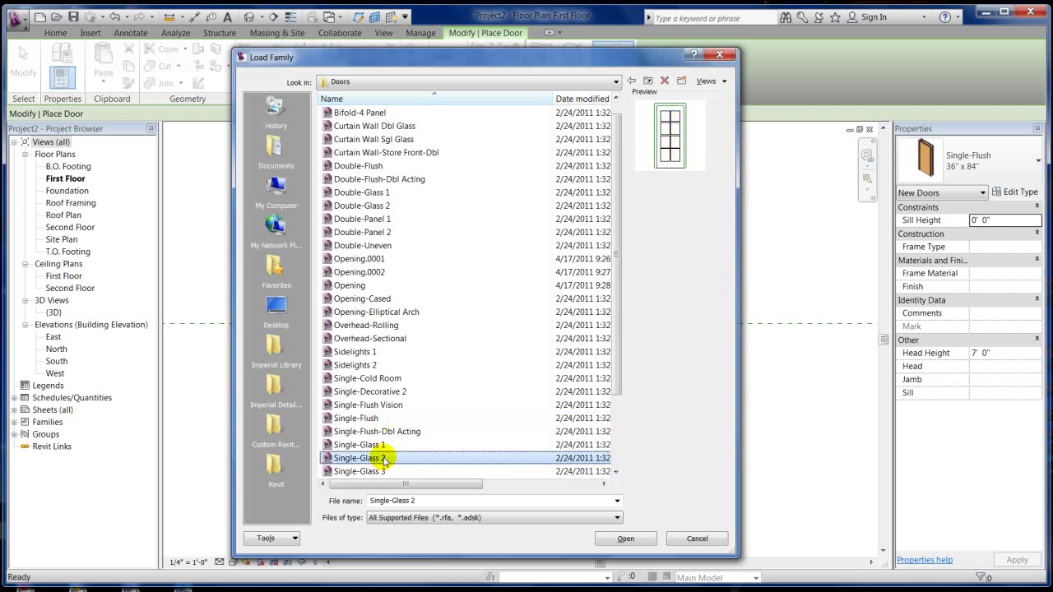
pyautogui.doubleClick(378, 458)
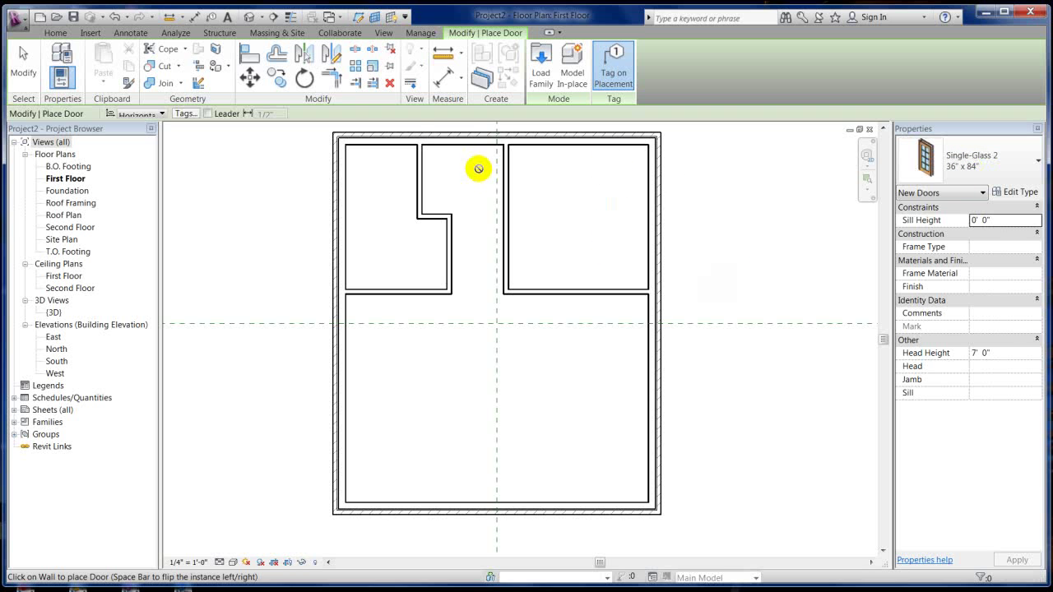
# Place a Single-Glass 2 door, tagged 1, in the top exterior wall.
pyautogui.moveTo(474, 141); pyautogui.dragTo(466, 263, button='middle')
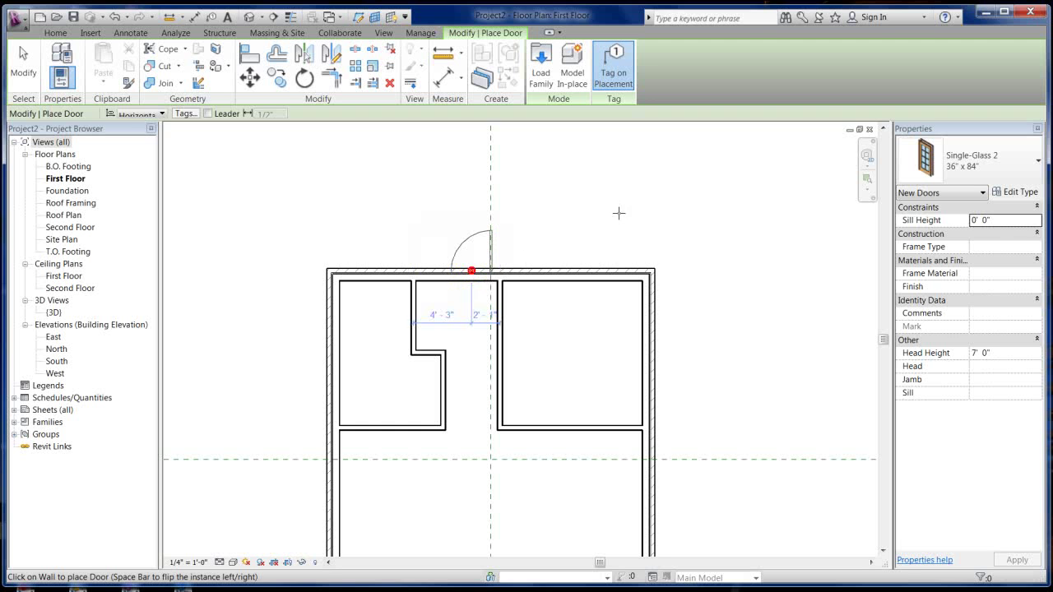
pyautogui.click(470, 270)
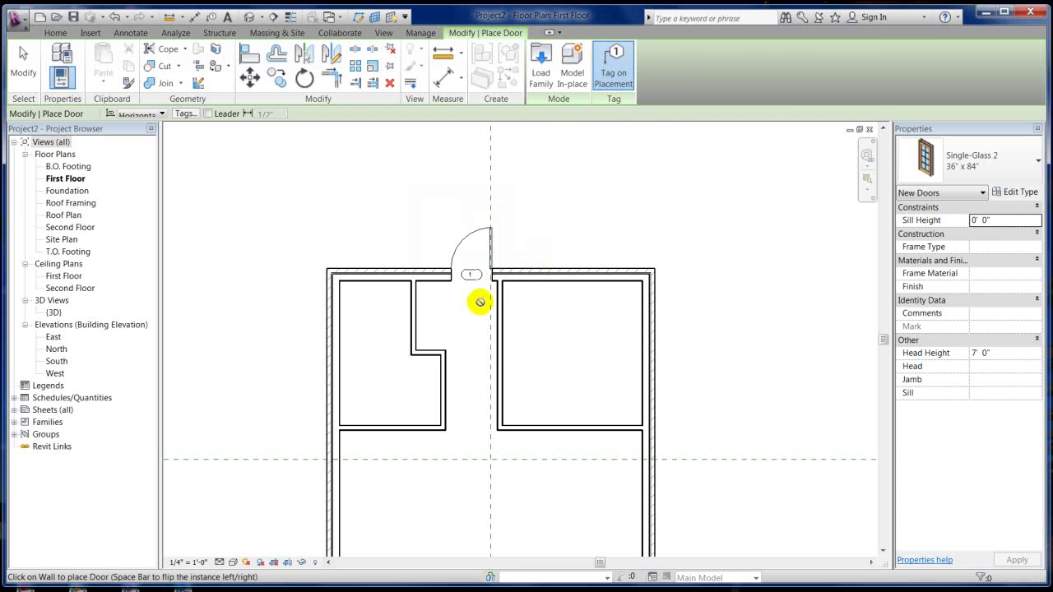
pyautogui.press('Escape')
pyautogui.press('Escape')
pyautogui.scroll(3, 471, 276)
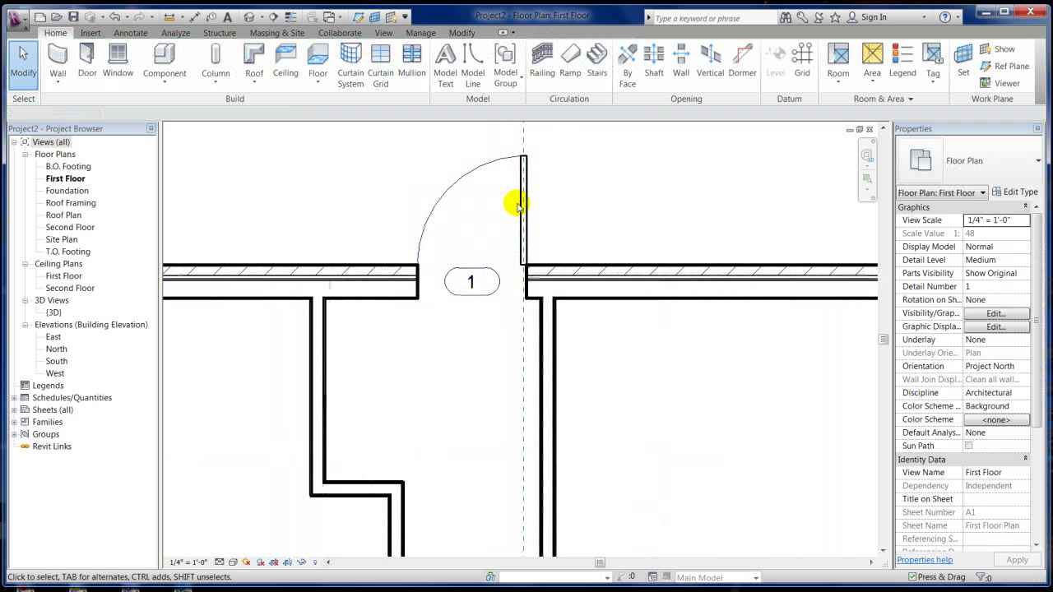
pyautogui.scroll(-3, 605, 204)
# Position the door 10' from the left exterior wall using its temporary dimension.
pyautogui.click(592, 202)
pyautogui.scroll(1, 608, 124)
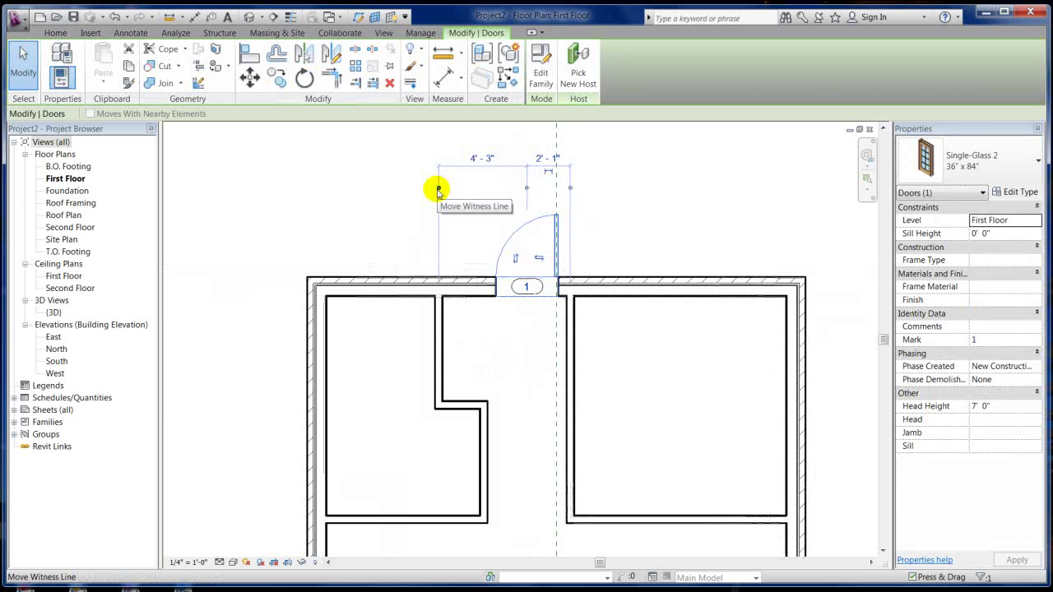
pyautogui.moveTo(438, 189); pyautogui.dragTo(306, 310)
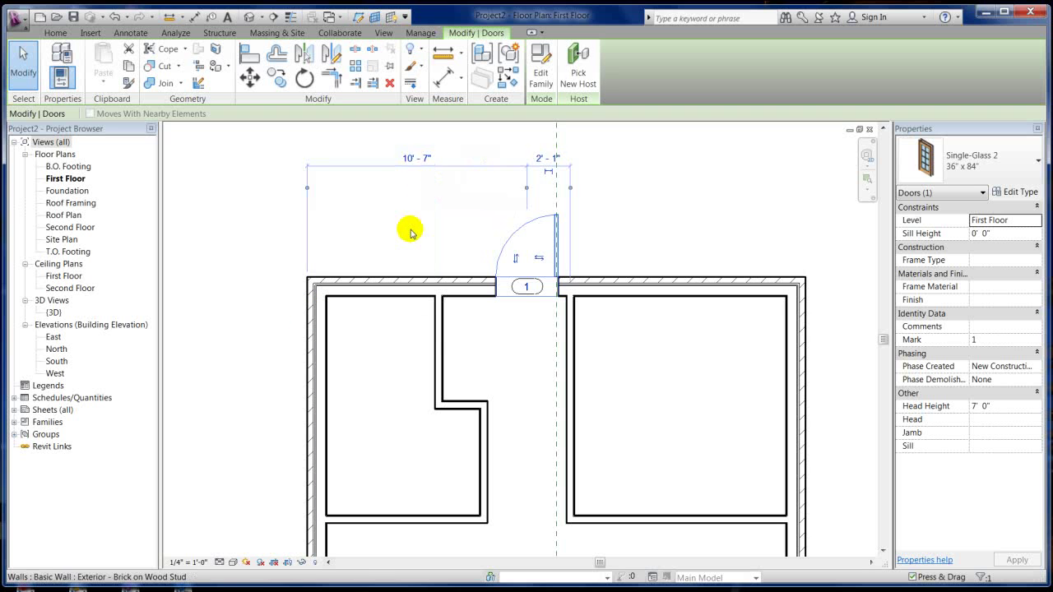
pyautogui.click(413, 159)
pyautogui.write('10')
pyautogui.press('Return')
pyautogui.click(681, 195)
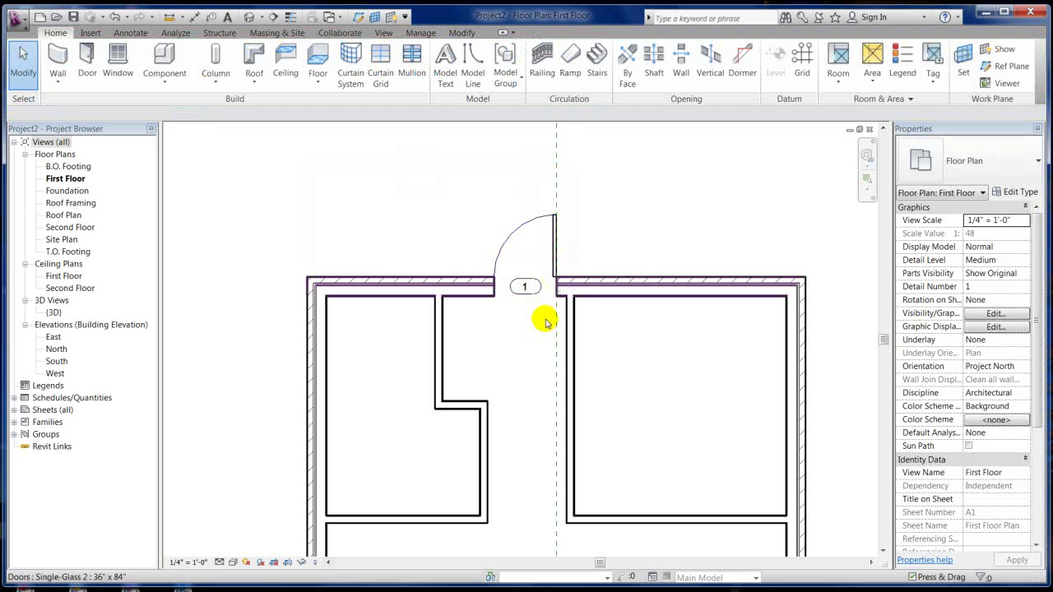
pyautogui.scroll(-4, 680, 209)
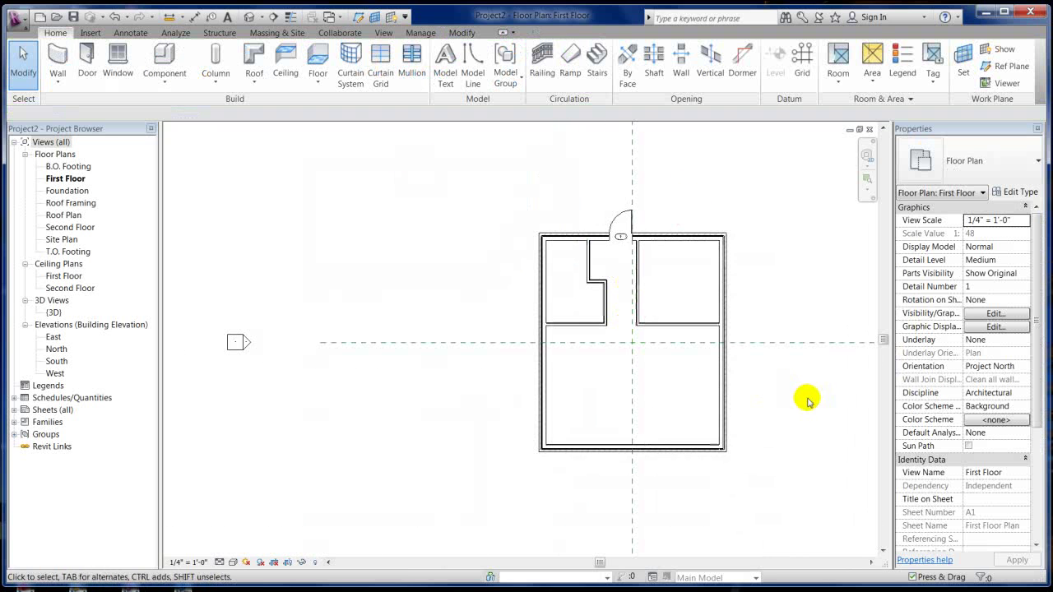
pyautogui.scroll(2, 806, 399)
pyautogui.scroll(2, 573, 145)
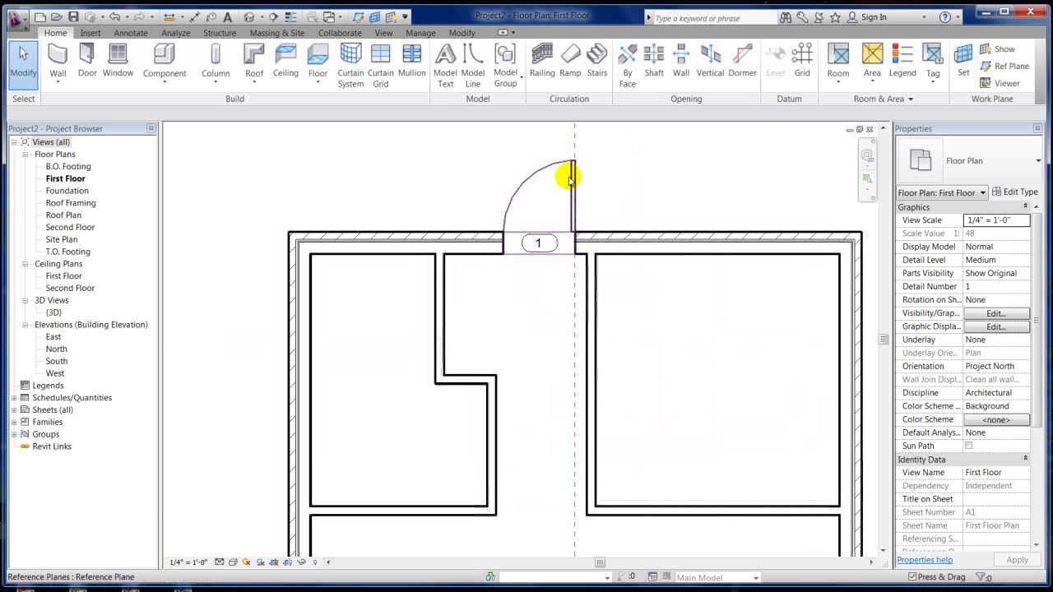
# Duplicate the door's Single-Glass 2 type as a new type named 42" x 84".
pyautogui.click(570, 194)
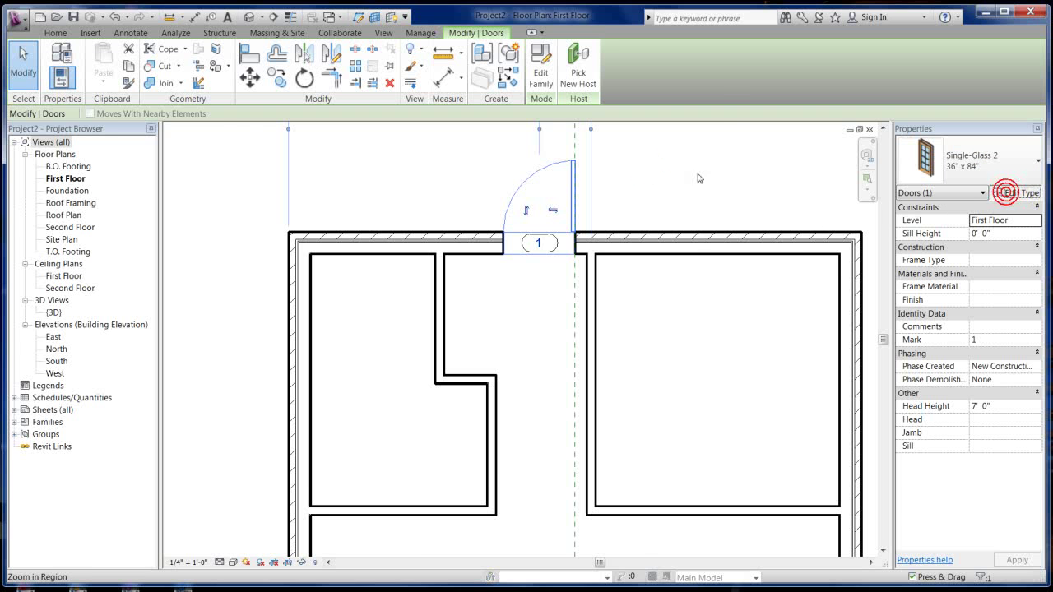
pyautogui.click(635, 148)
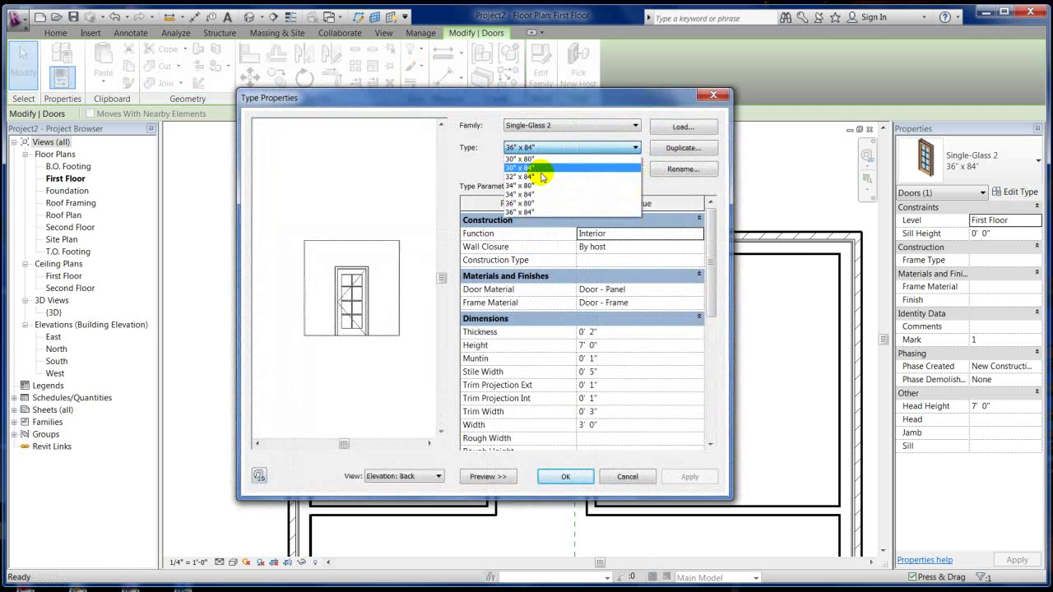
pyautogui.click(561, 146)
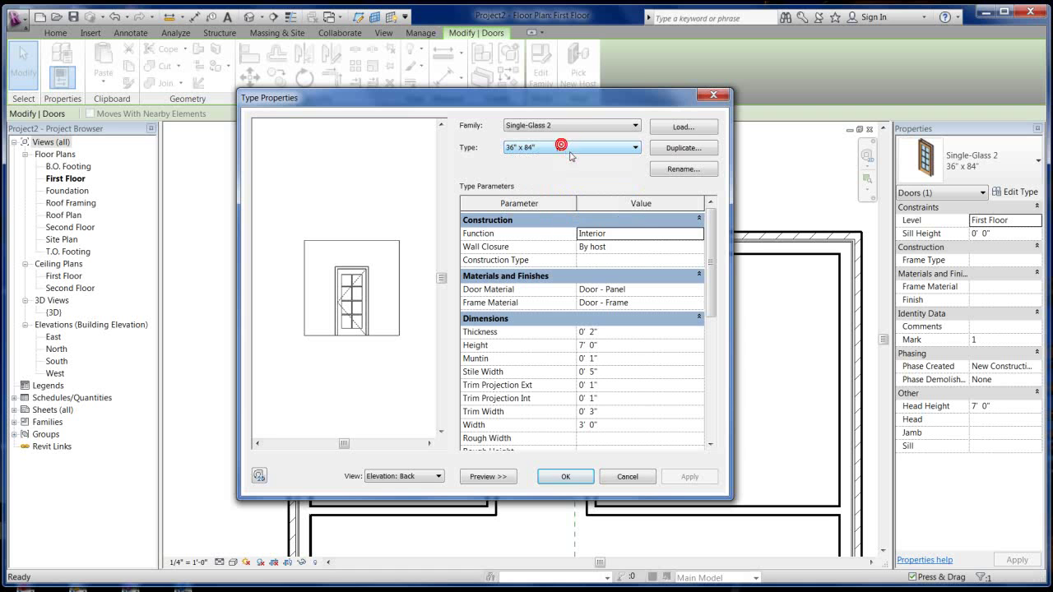
pyautogui.click(676, 153)
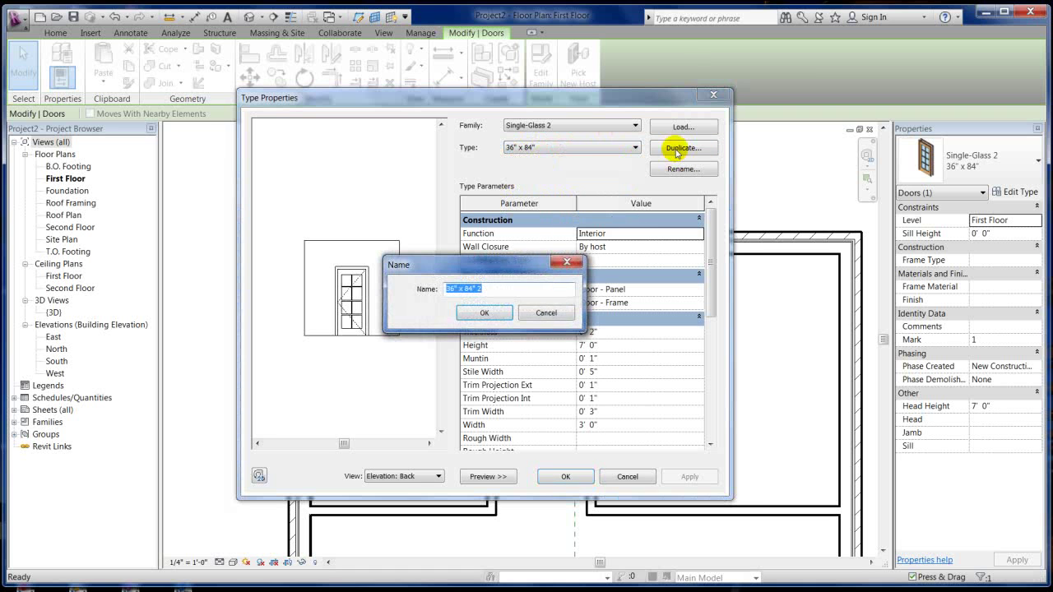
pyautogui.click(541, 316)
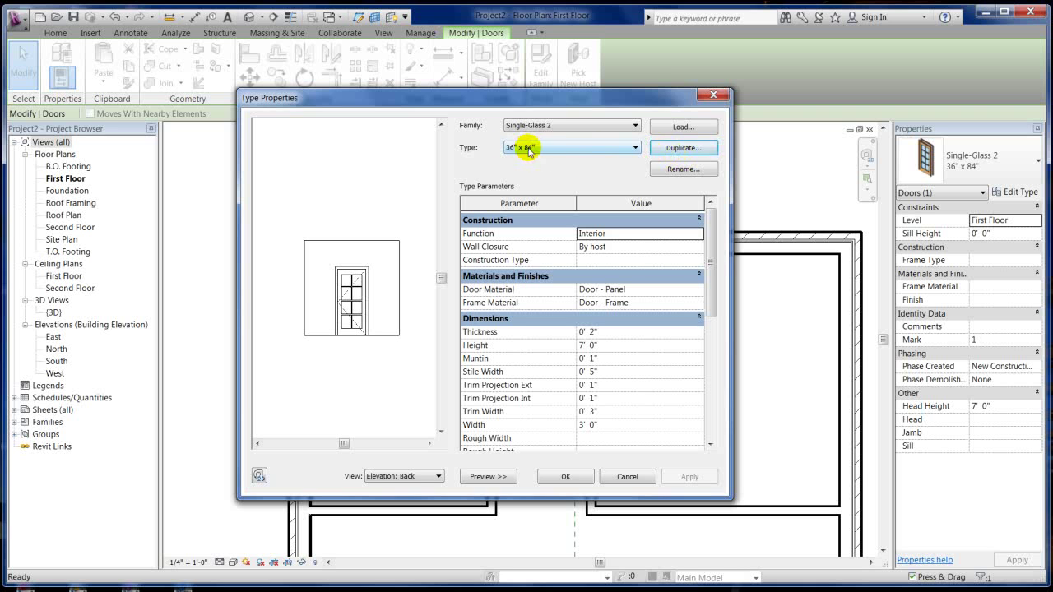
pyautogui.click(689, 152)
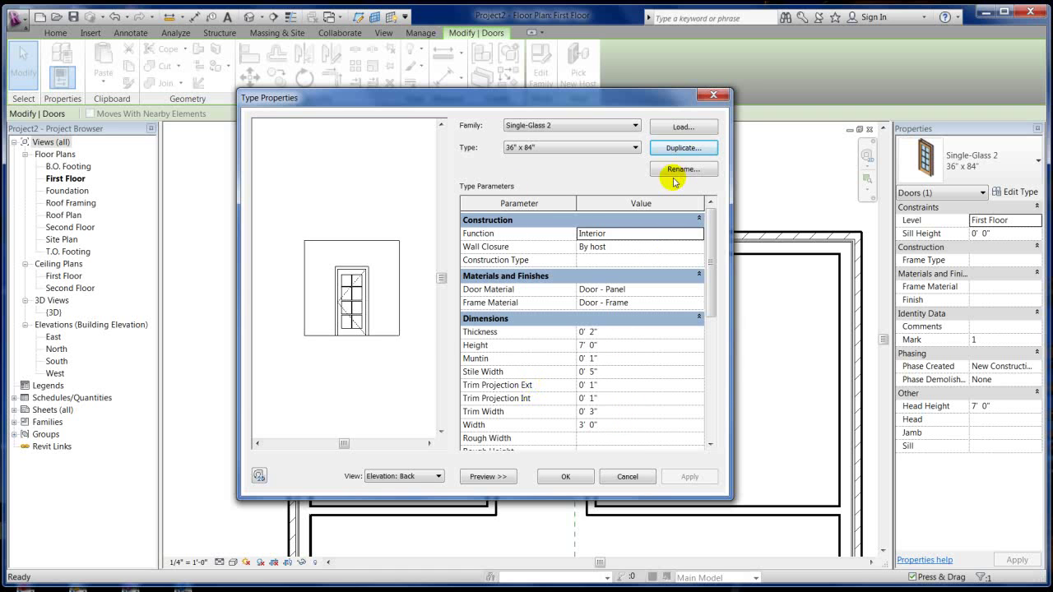
pyautogui.click(682, 148)
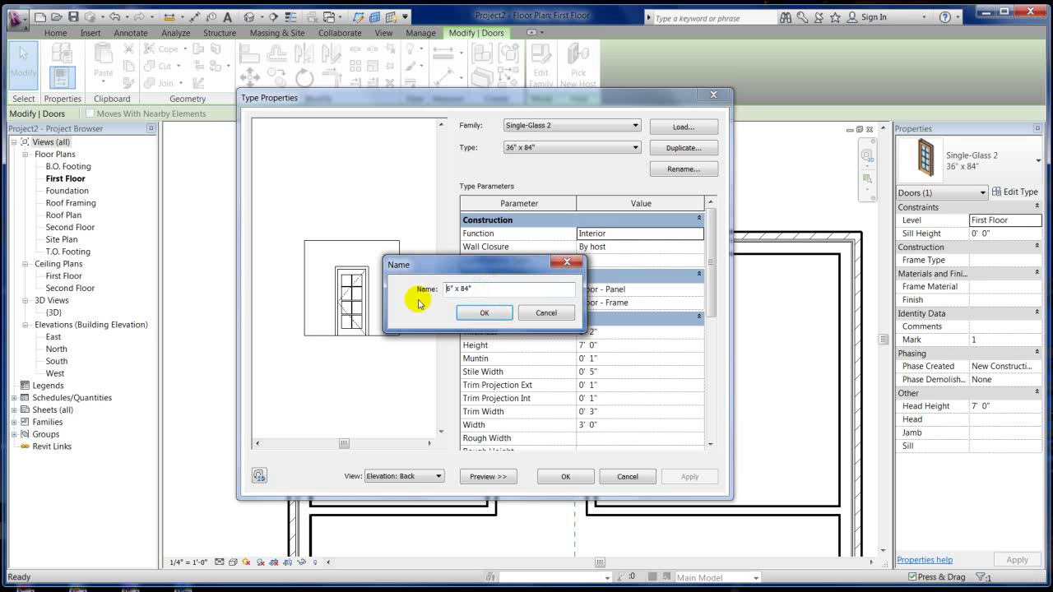
pyautogui.write('42')
pyautogui.click(485, 313)
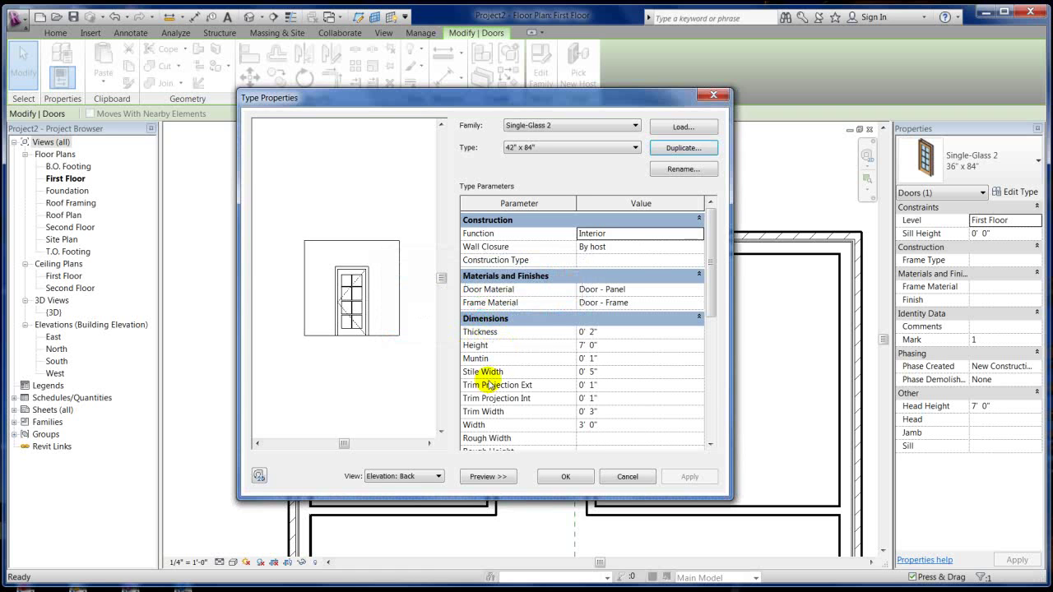
# Set the new type's Width to 42" (3' 6") and apply it to the door.
pyautogui.click(601, 426)
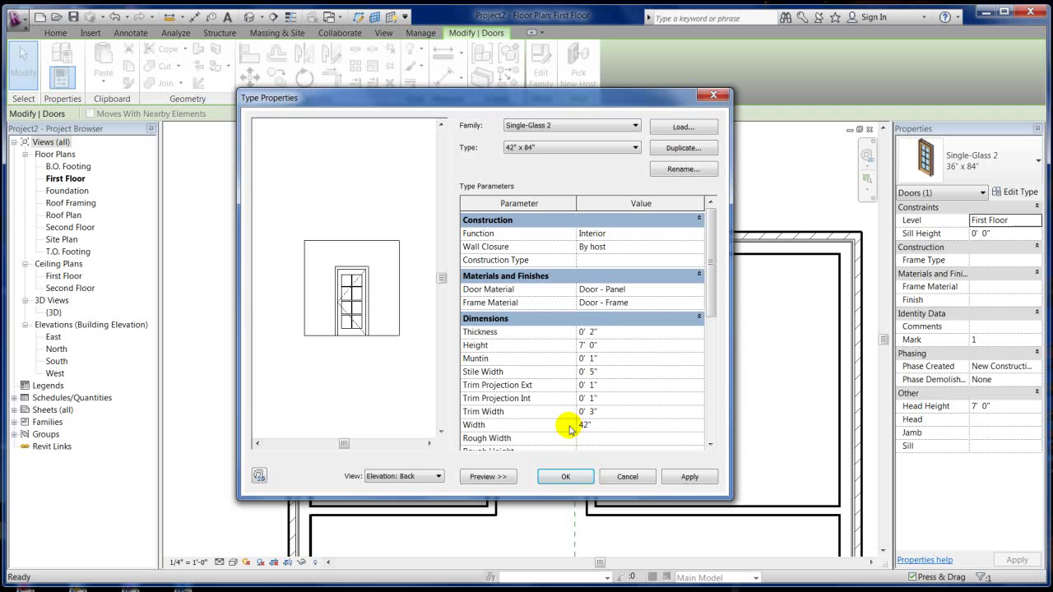
pyautogui.click(625, 411)
pyautogui.click(566, 477)
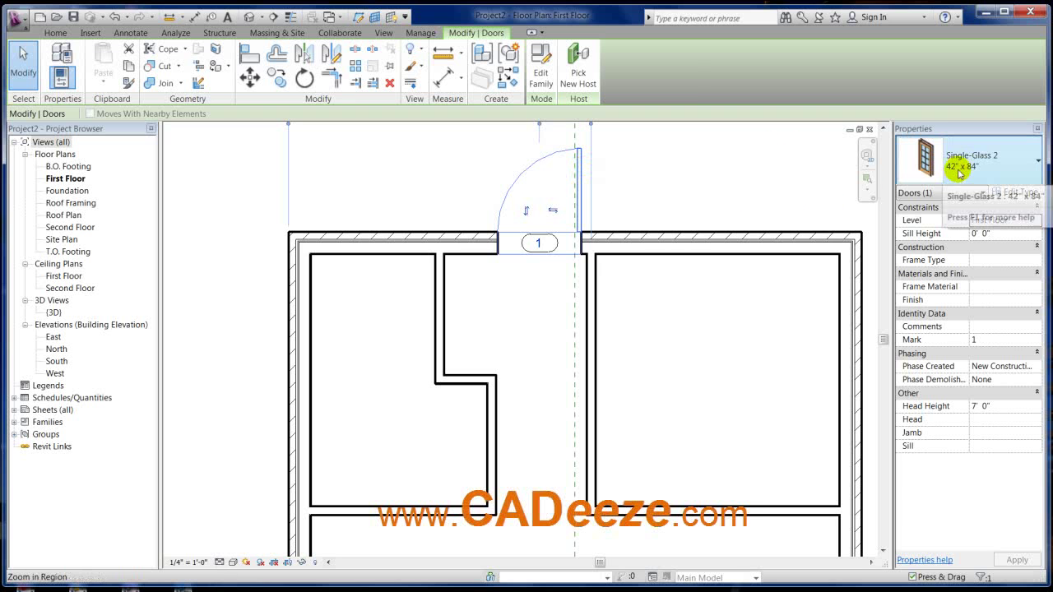
pyautogui.click(720, 164)
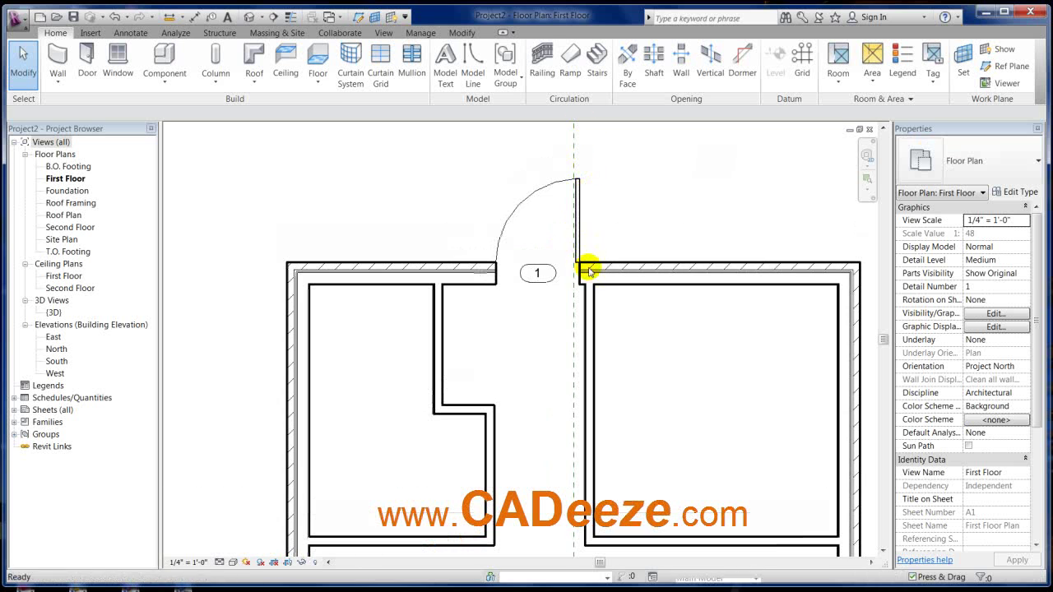
pyautogui.press('d')
pyautogui.press('i')
pyautogui.click(581, 273)
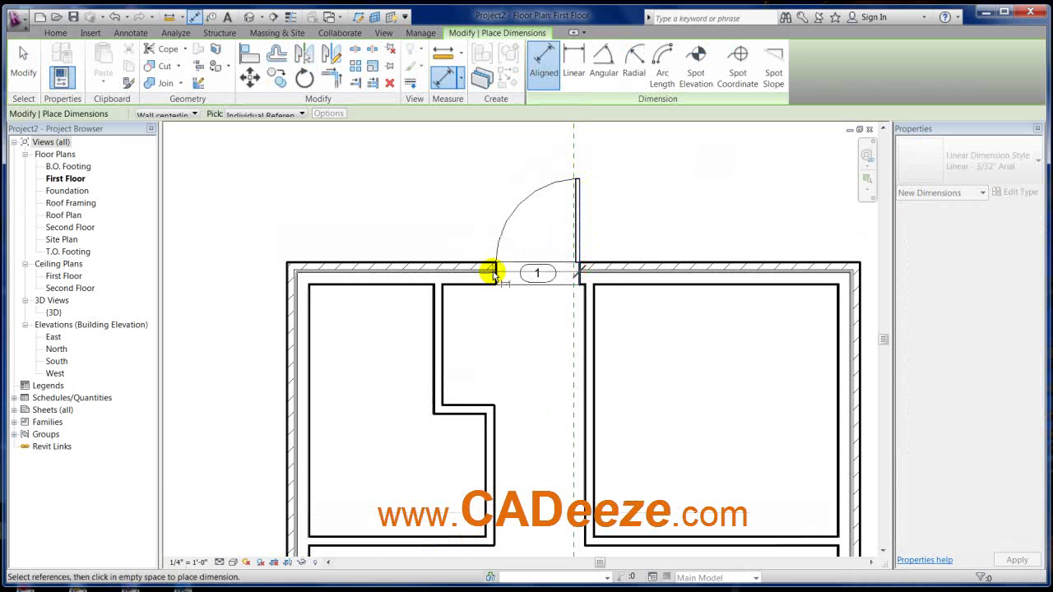
pyautogui.click(496, 274)
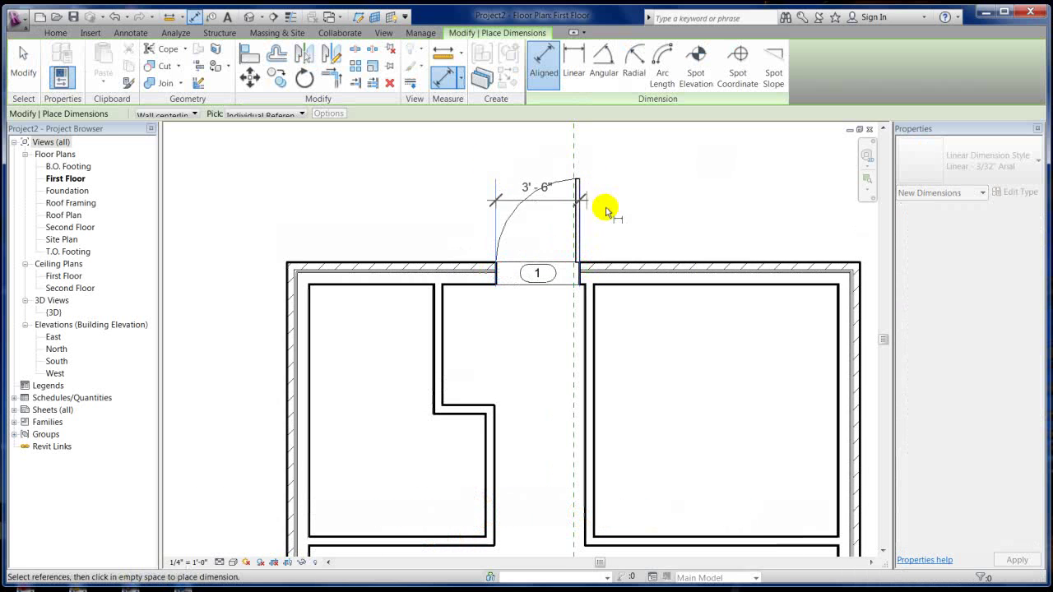
pyautogui.press('Escape')
pyautogui.press('Escape')
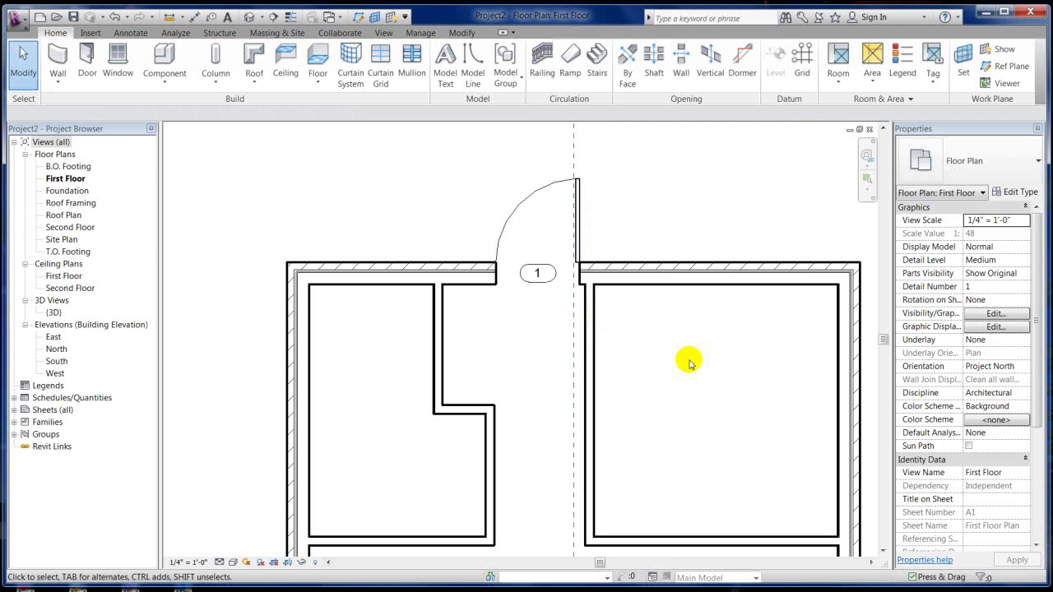
pyautogui.scroll(-3, 598, 179)
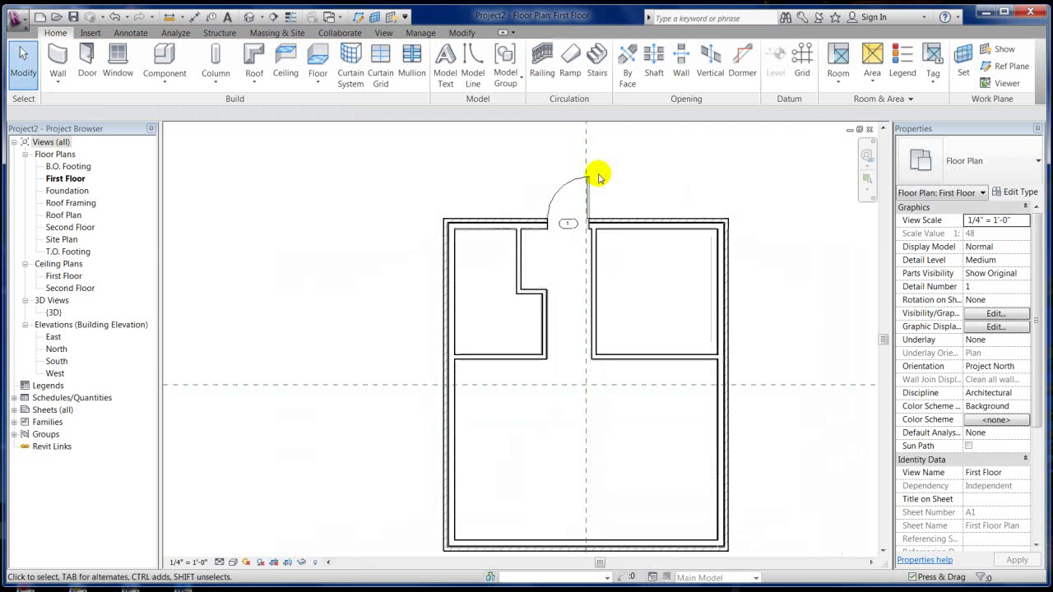
pyautogui.moveTo(609, 382); pyautogui.dragTo(544, 350, button='middle')
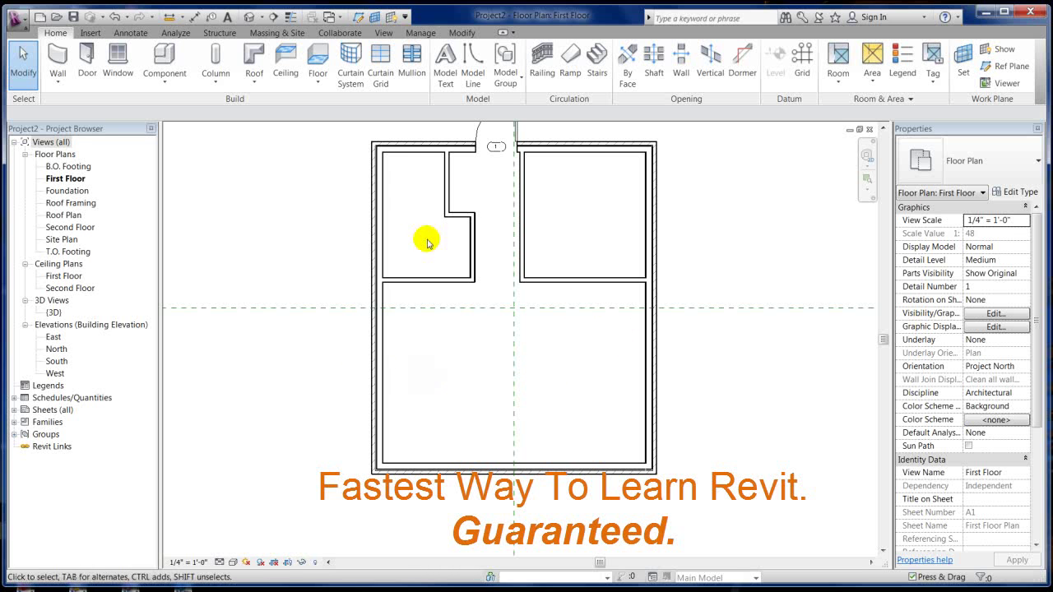
pyautogui.moveTo(591, 214); pyautogui.dragTo(564, 261, button='middle')
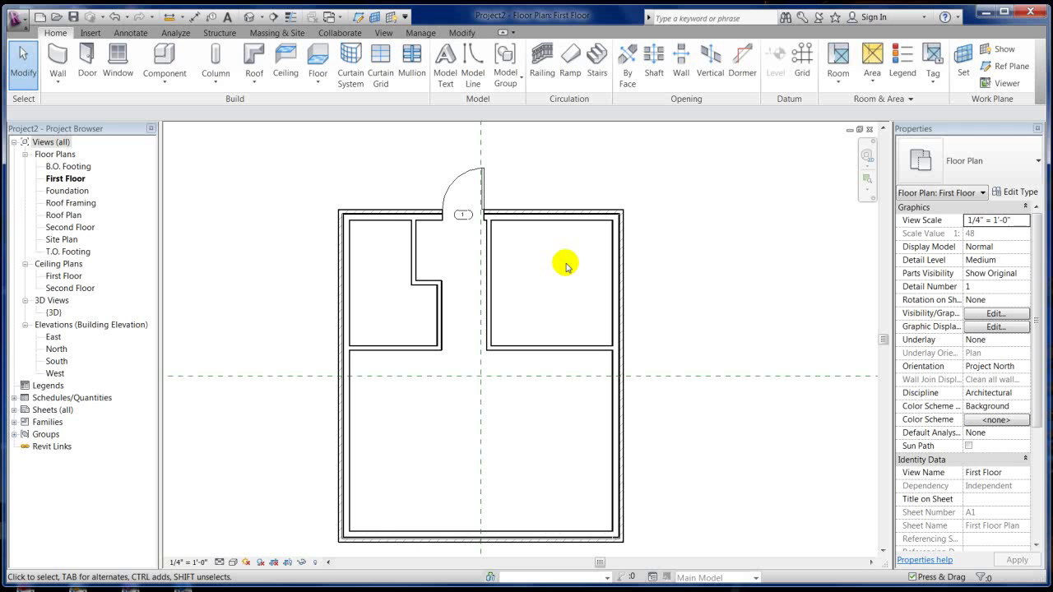